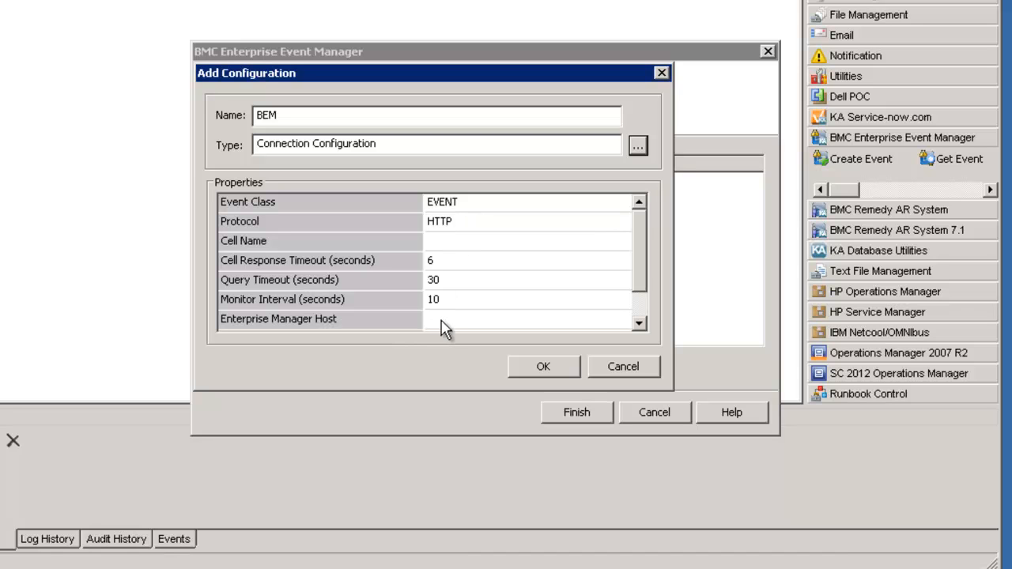
- Switch to the remote Windows server desktop, leaving the BEM connection configuration in progress
left_click(639, 324)
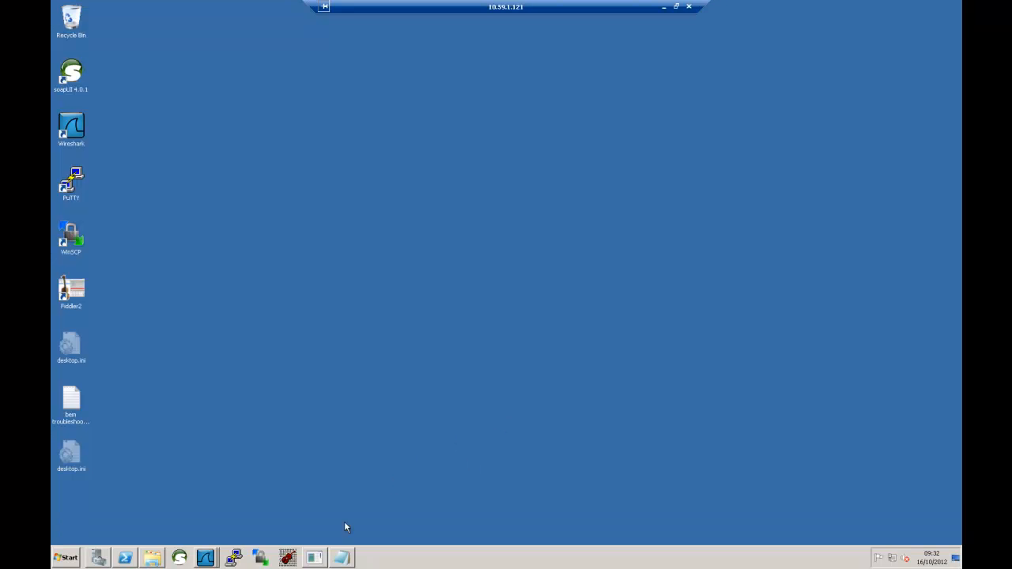
- Show the vm-bem By Status events in Impact Explorer with the Message and Occurred columns widened
left_click(314, 558)
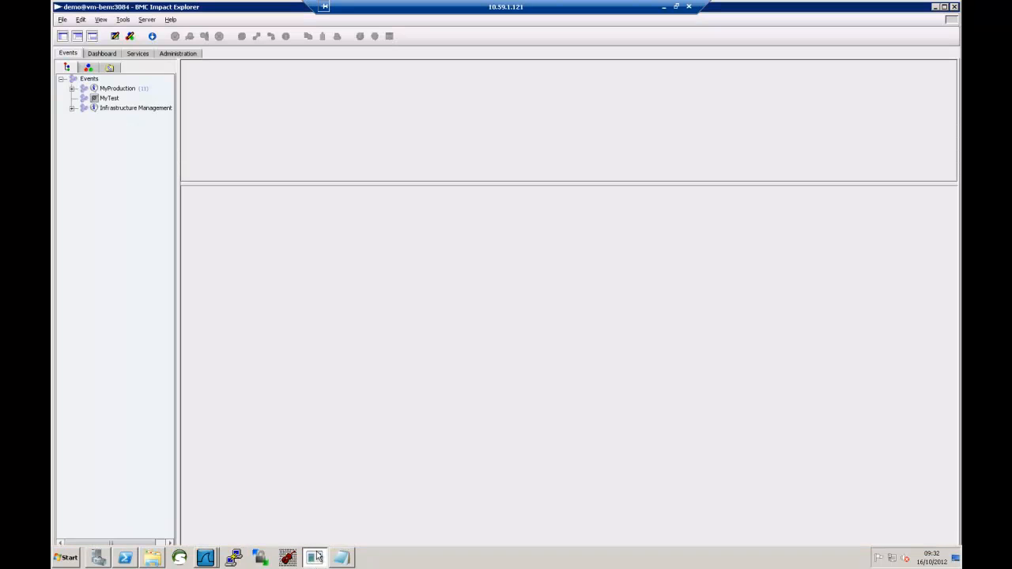
left_click(72, 88)
left_click(83, 98)
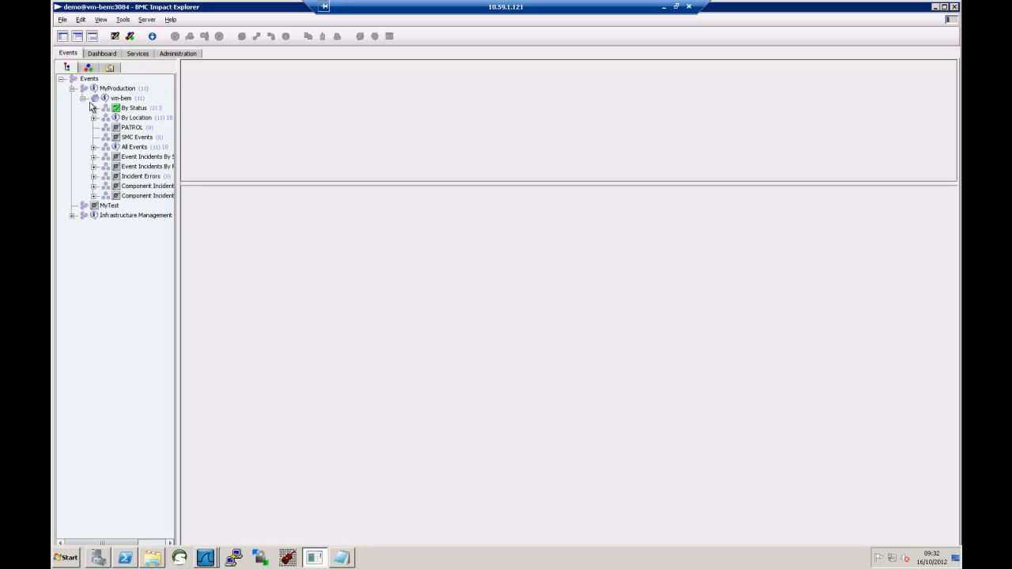
left_click(121, 107)
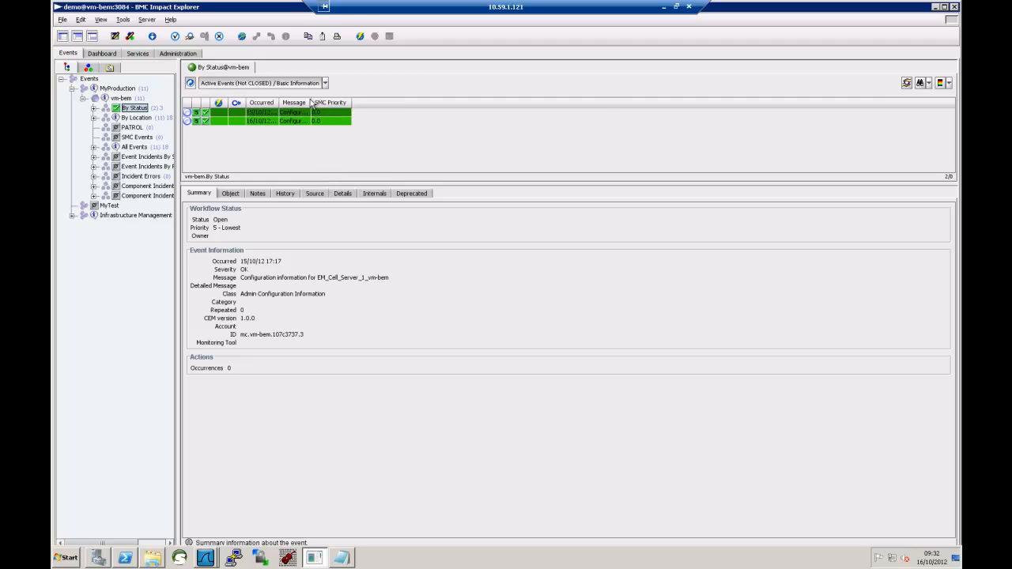
left_click_drag(313, 102, 643, 106)
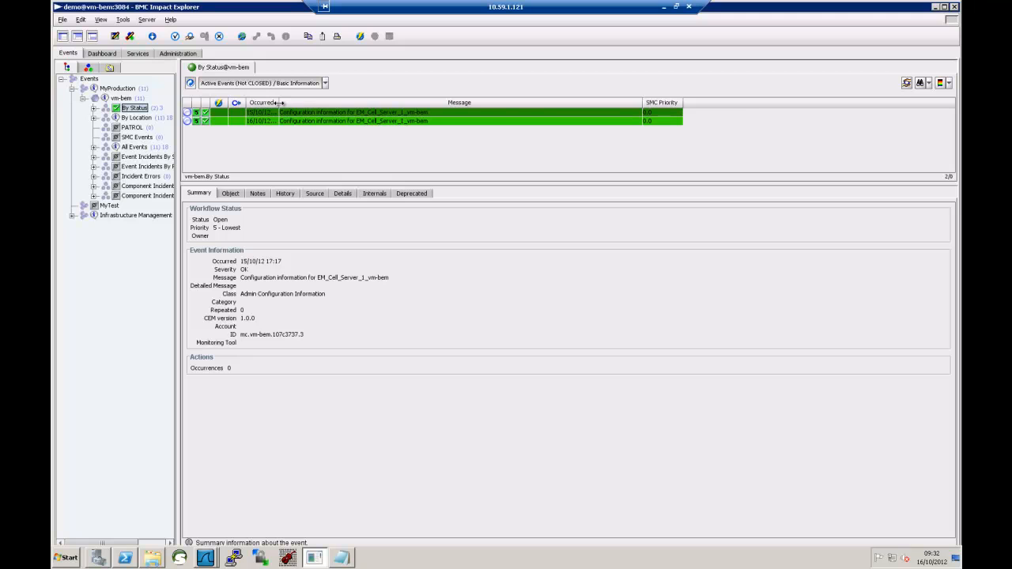
left_click_drag(279, 102, 350, 101)
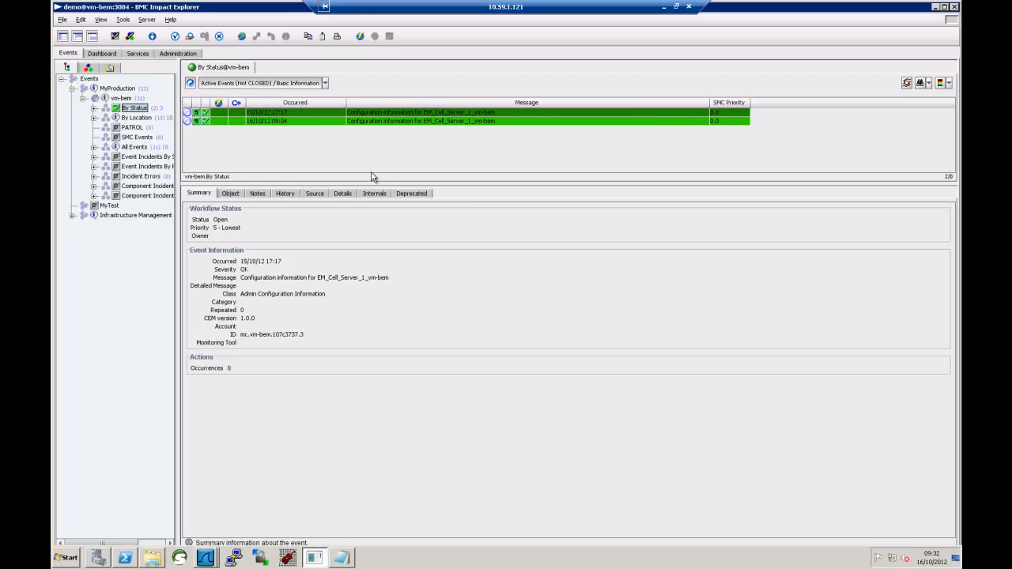
- Check the Impact Explorer version (7.4.00) in Help > About, then dismiss it
left_click(171, 21)
left_click(182, 48)
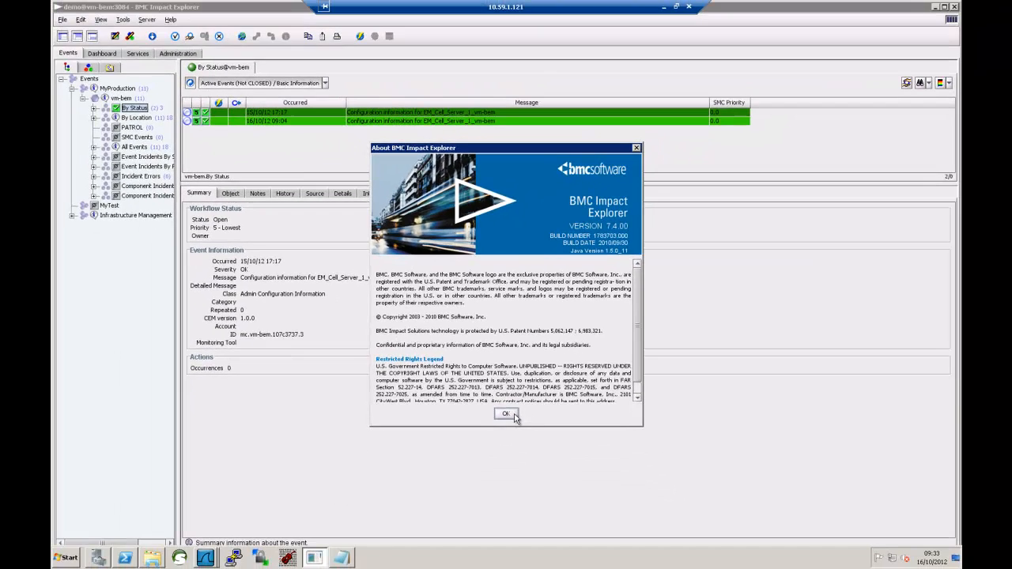
left_click(506, 528)
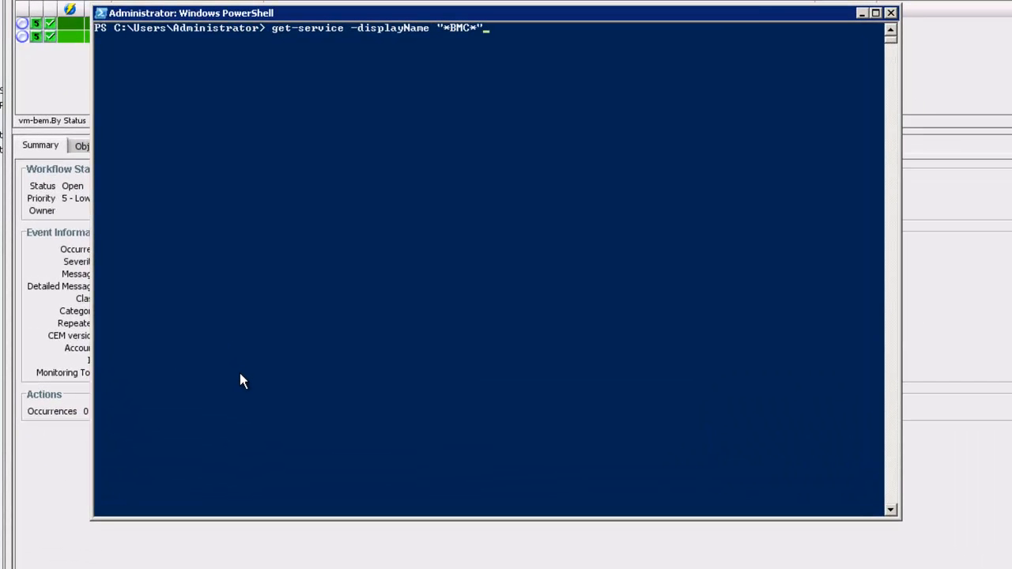
- List the BMC services with get-service -displayName "*BMC*" and check for an IIWS service with get-service *IIWS*
key("Return")
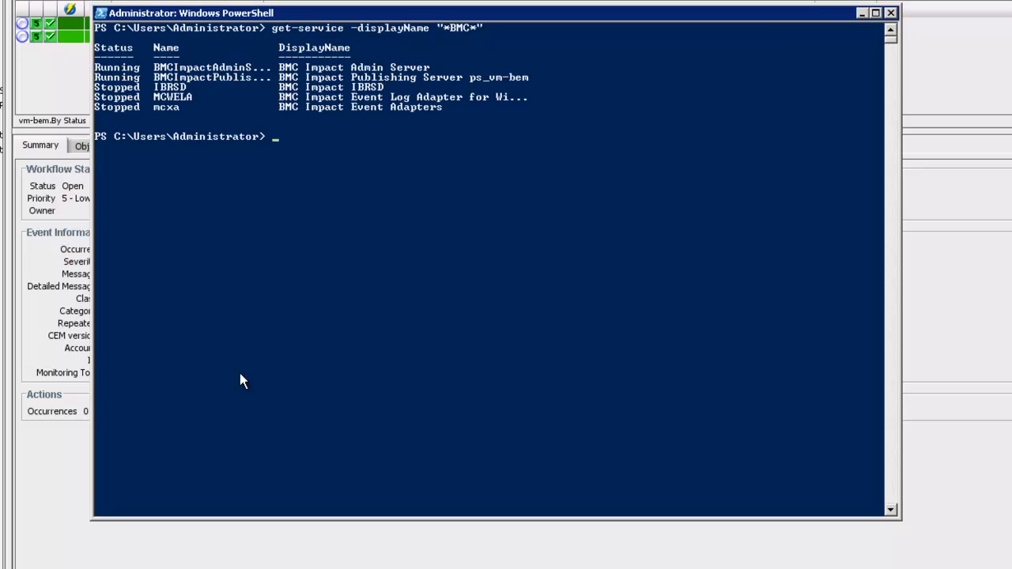
key("Up")
key("Up")
key("Up")
key("Up")
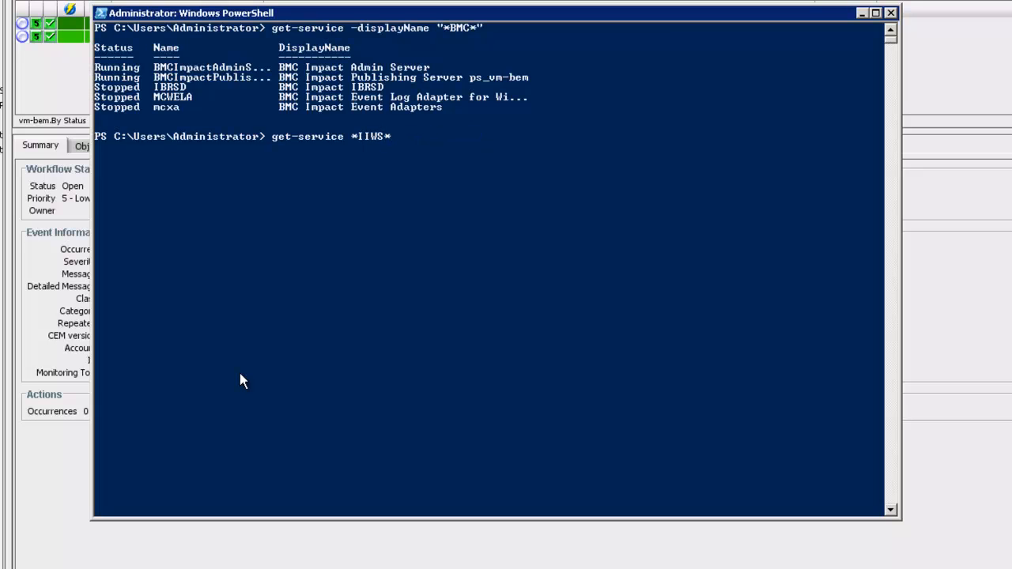
key("Return")
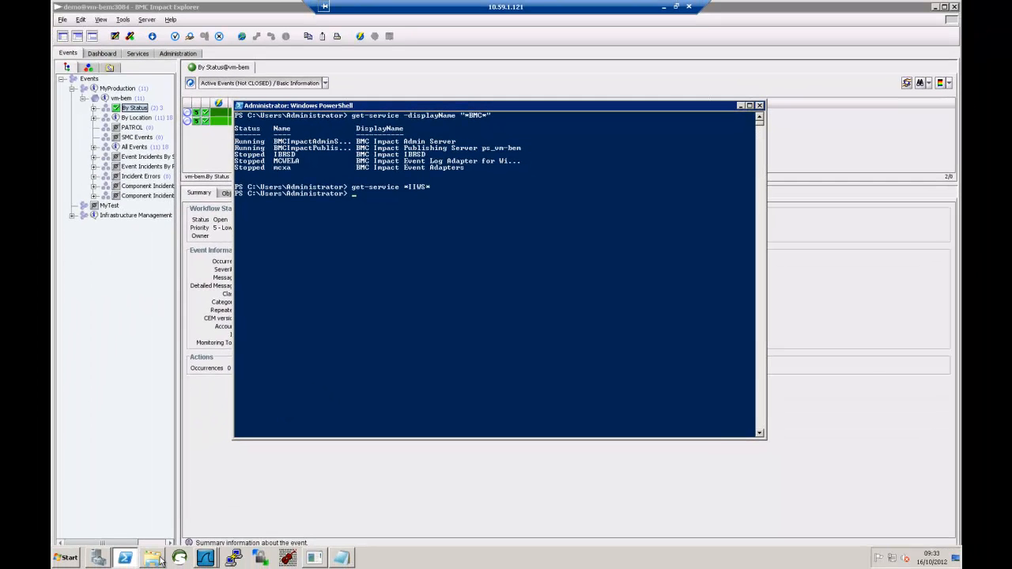
- Extract the Impact Integration Web Services zip in C:\temp with 7-Zip and run setup_IIWS.exe
left_click(157, 563)
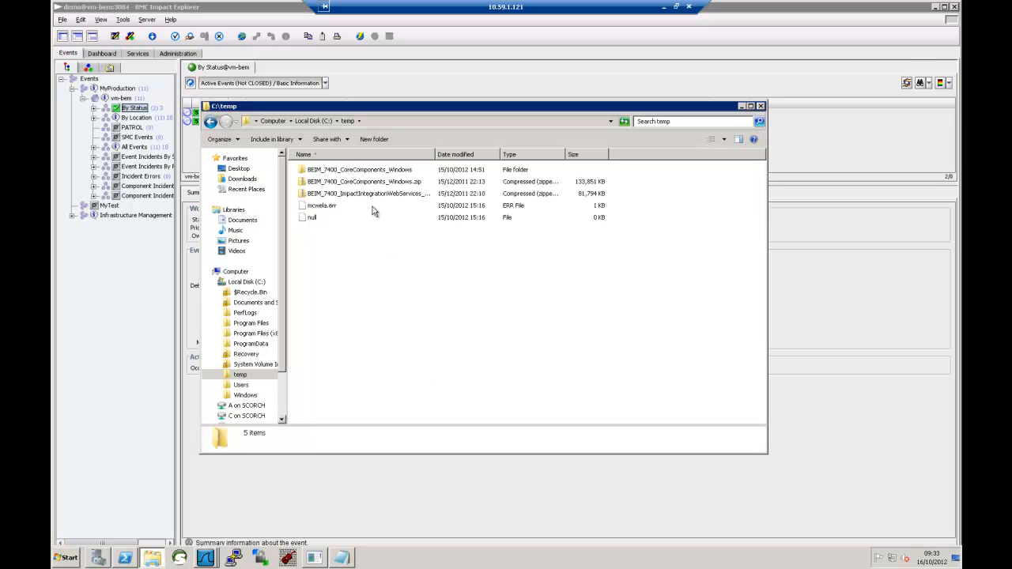
left_click(371, 195)
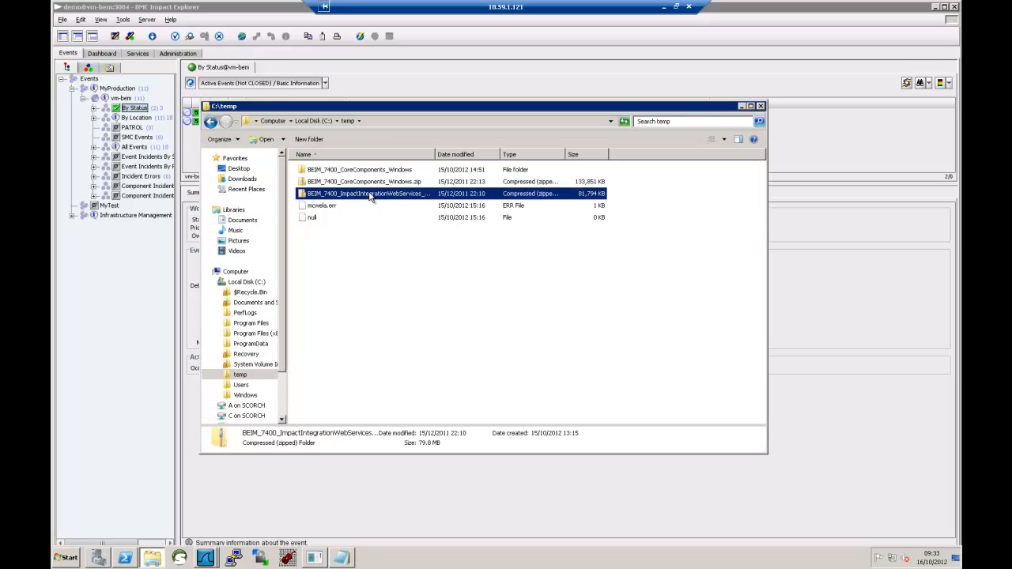
right_click(371, 196)
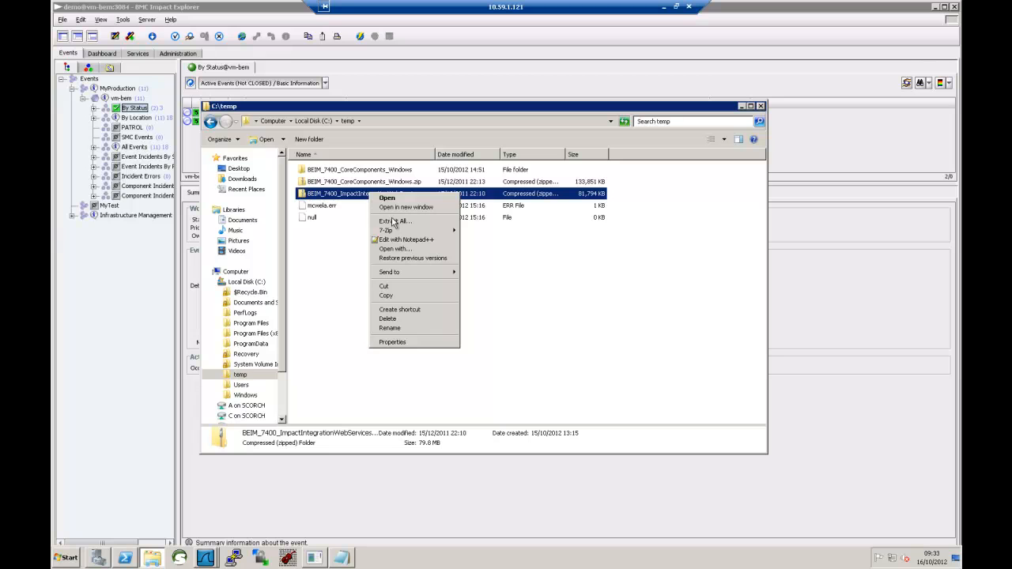
mouse_move(442, 237)
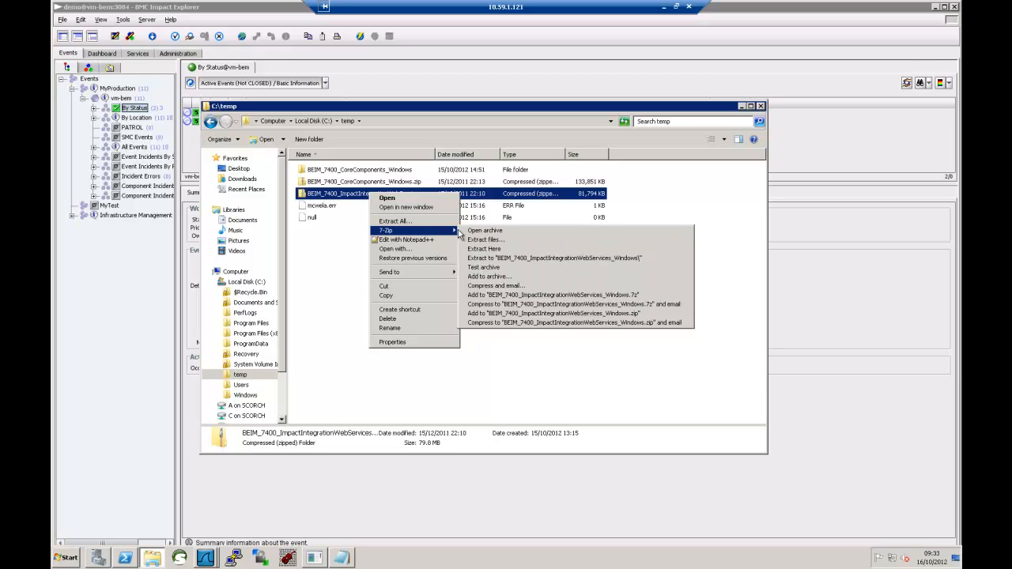
left_click(500, 258)
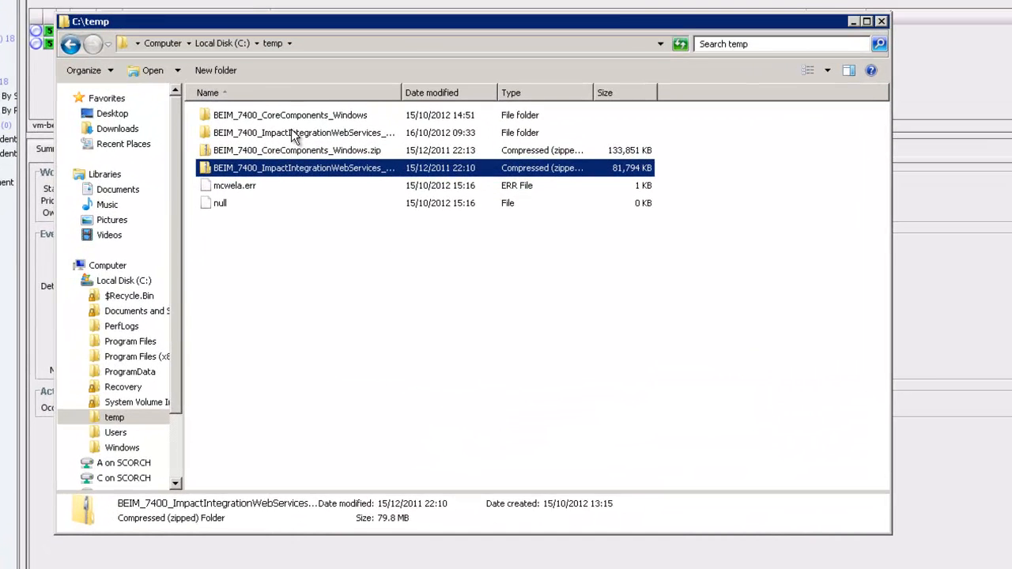
double_click(309, 144)
double_click(251, 119)
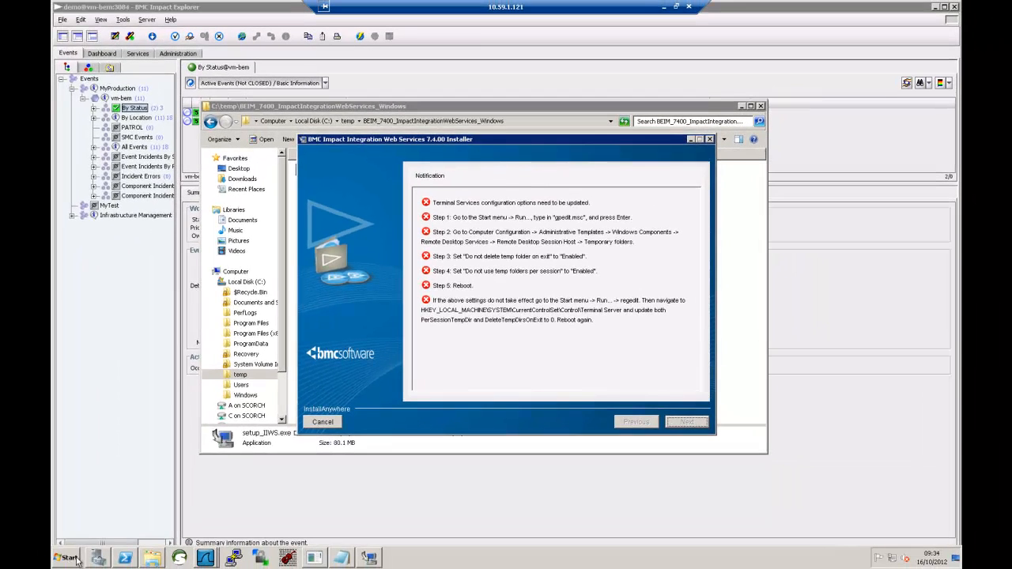
- Launch gpedit.msc from the Start menu search
left_click(71, 559)
left_click(100, 535)
type("g")
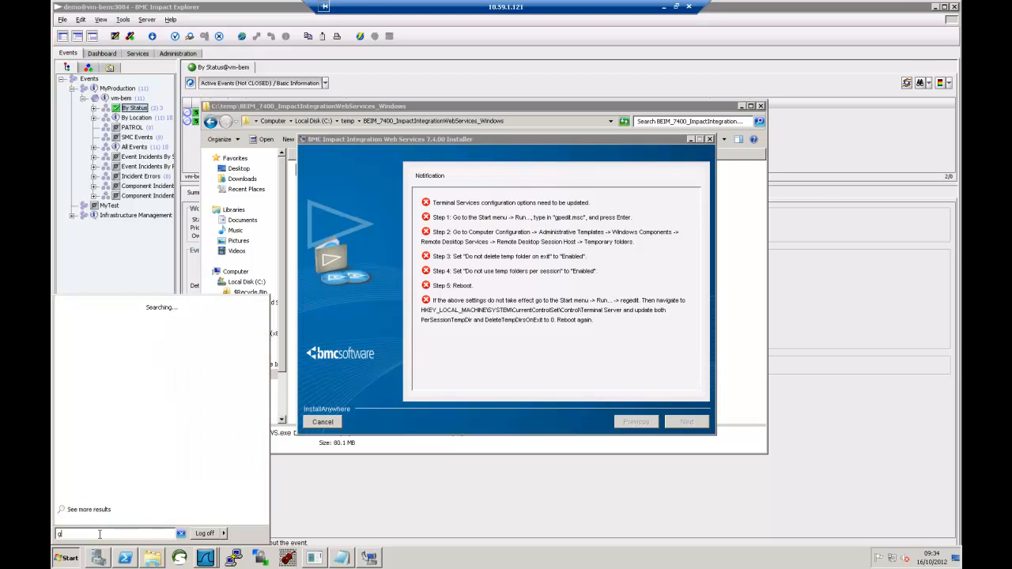
type("pedit")
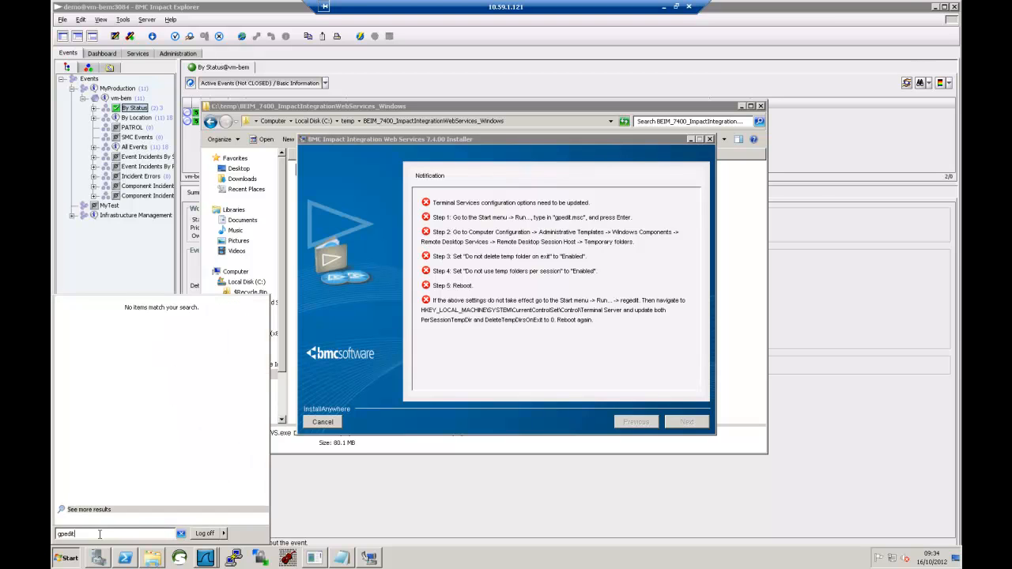
type(".msc")
key("Return")
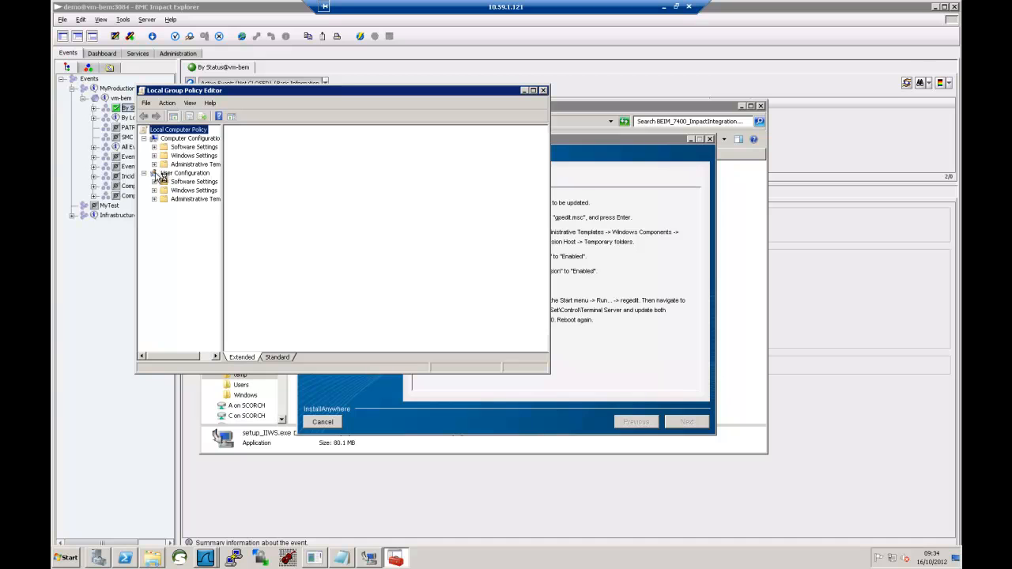
- Navigate to Remote Desktop Session Host > Temporary folders, moving the installer notice aside
left_click(154, 165)
left_click(164, 209)
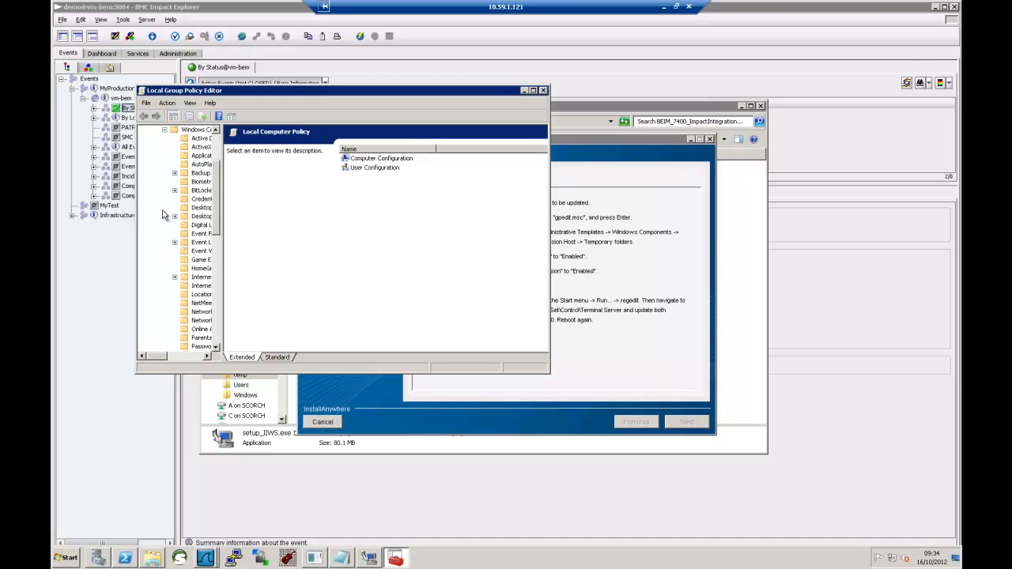
left_click_drag(222, 258, 304, 261)
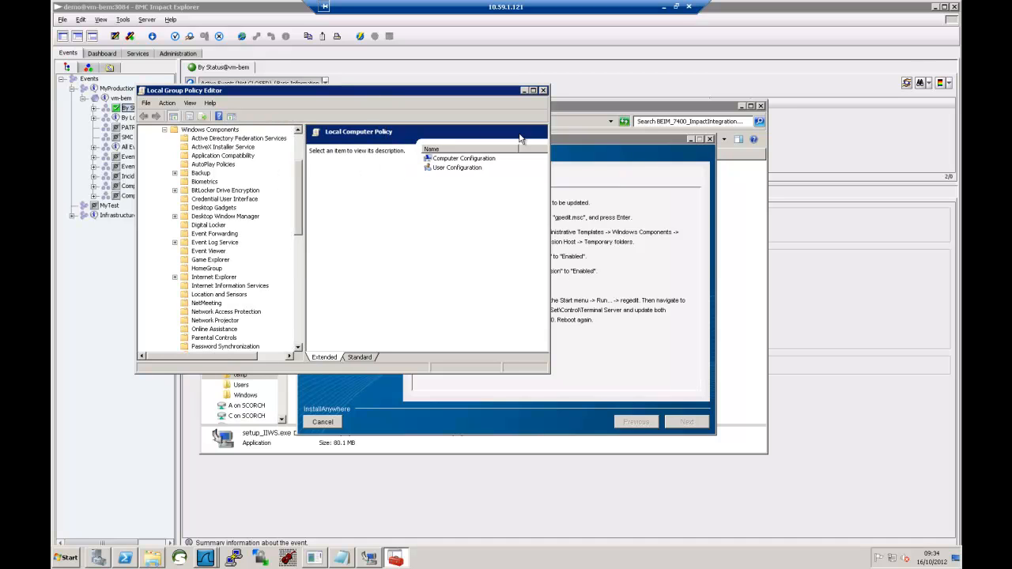
left_click(558, 138)
left_click_drag(852, 135, 827, 92)
left_click_drag(298, 194, 302, 252)
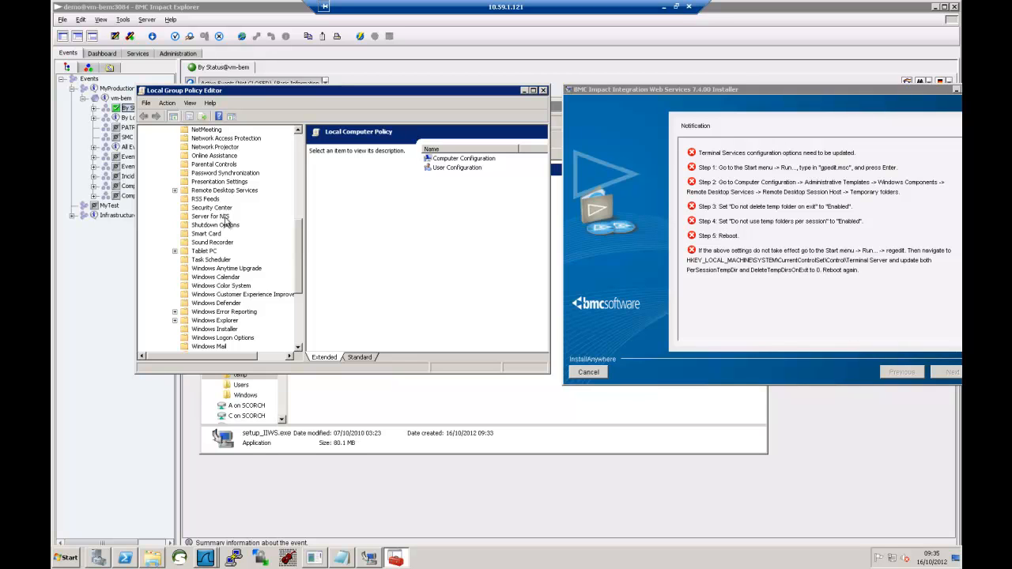
left_click(175, 190)
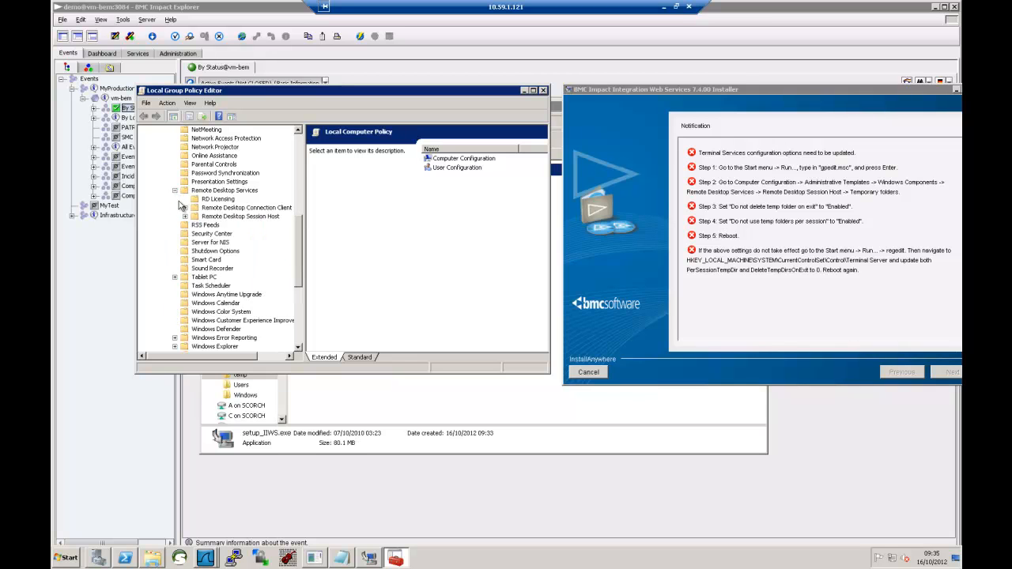
left_click(208, 217)
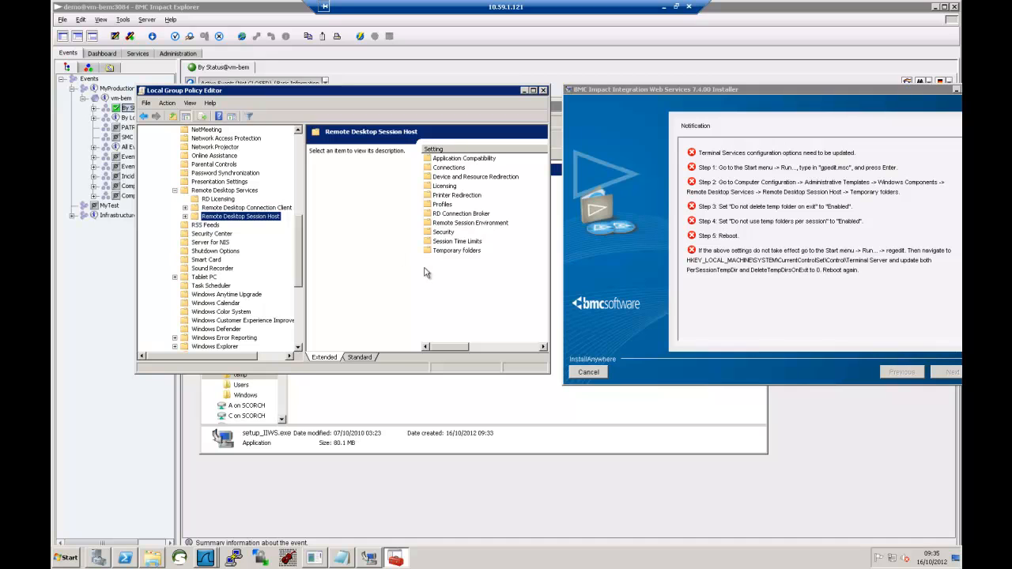
double_click(455, 252)
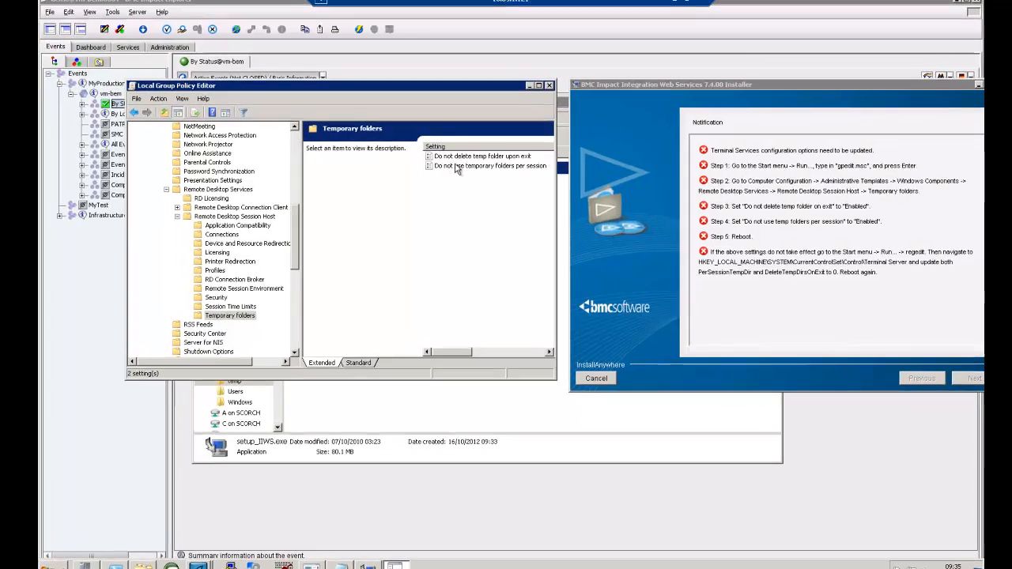
- Enable 'Do not delete temp folder upon exit' and 'Do not use temporary folders per session'
left_click(459, 159)
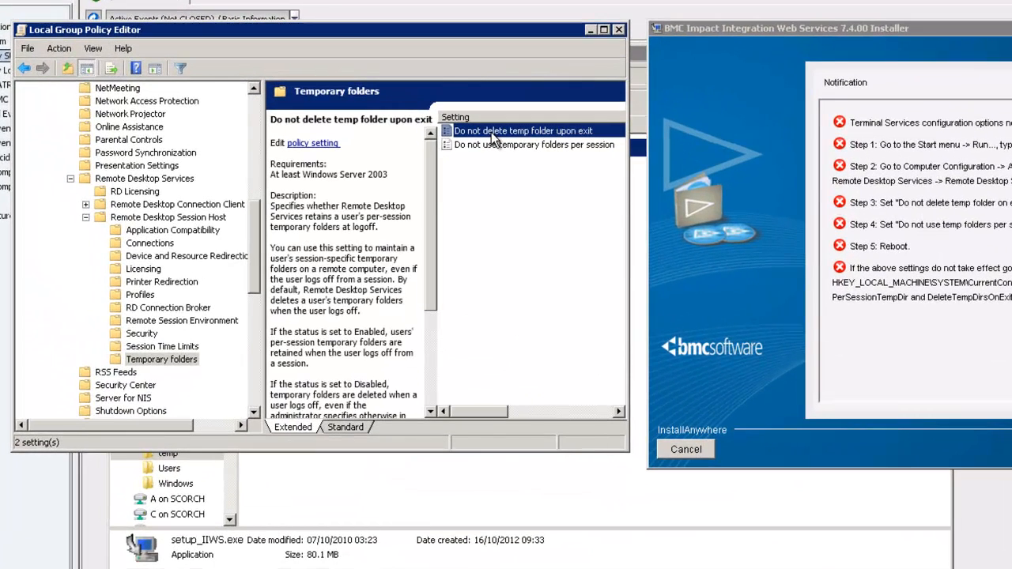
double_click(495, 133)
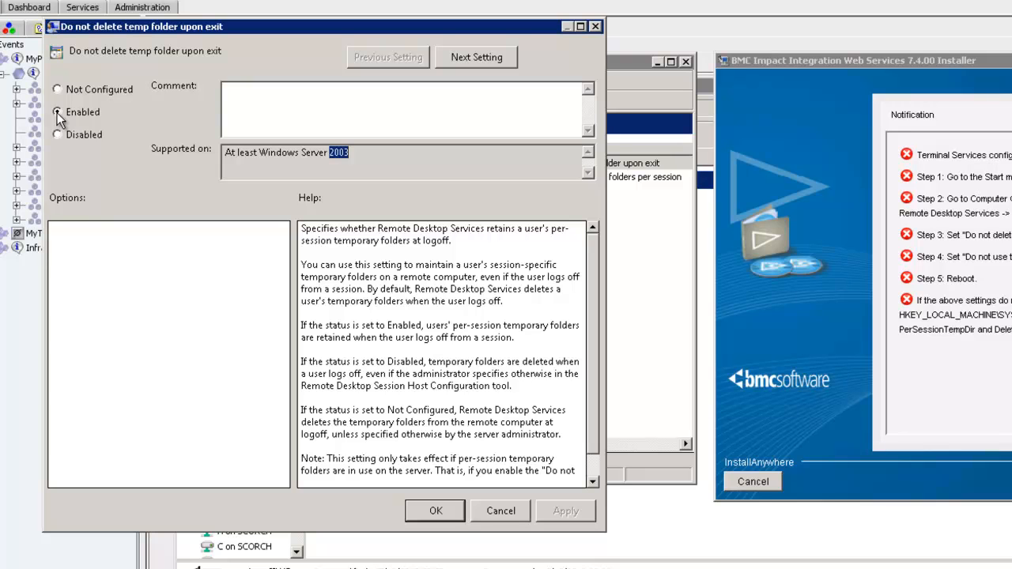
left_click(419, 508)
double_click(562, 176)
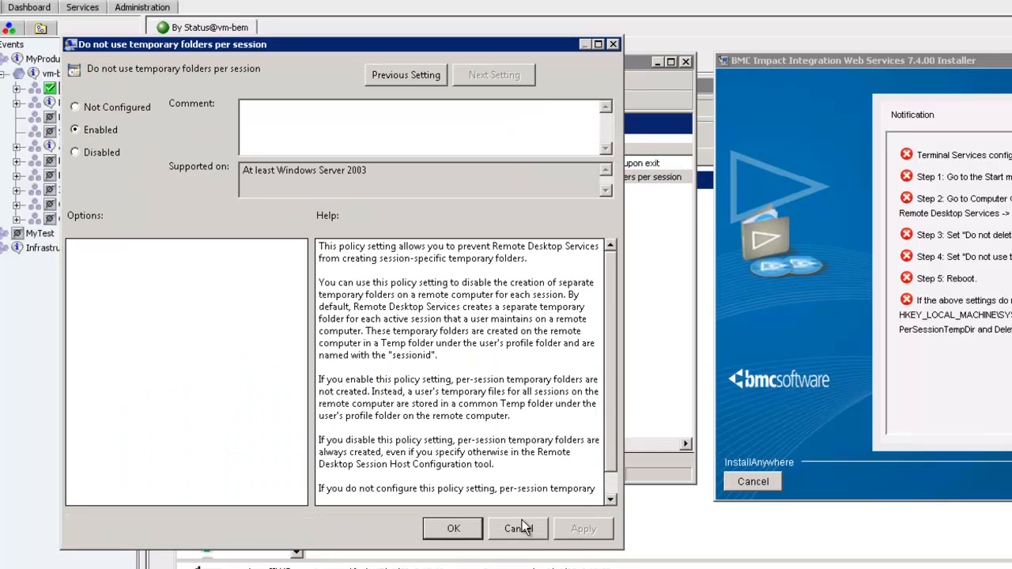
left_click(478, 529)
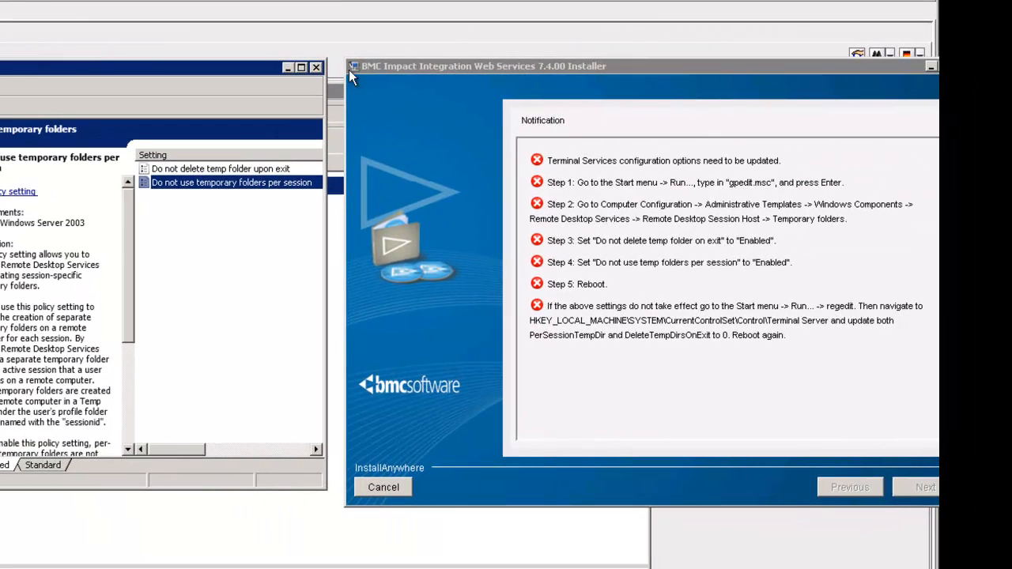
- Close the Group Policy editor and start regedit from Win+R
left_click(317, 68)
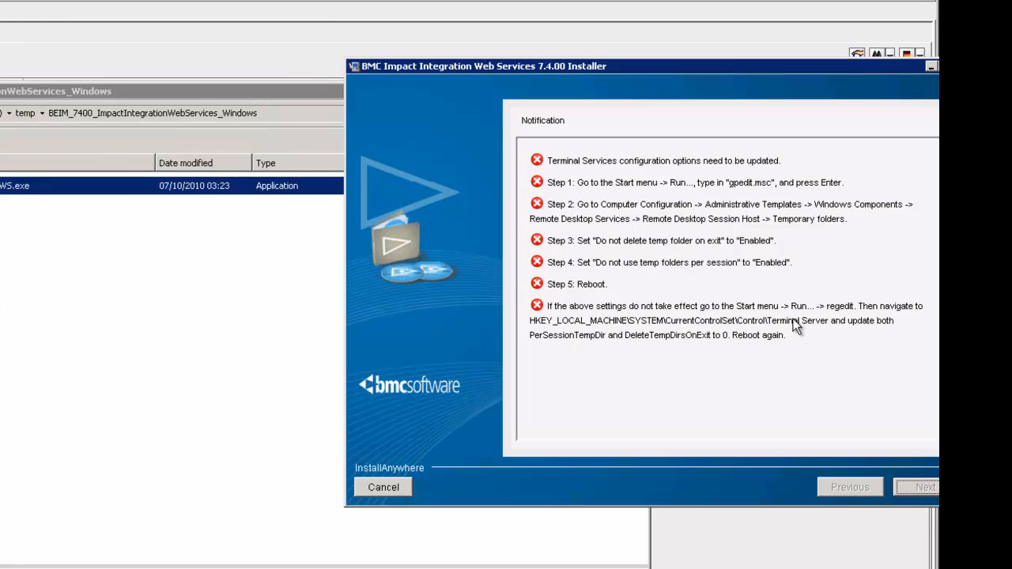
key("super")
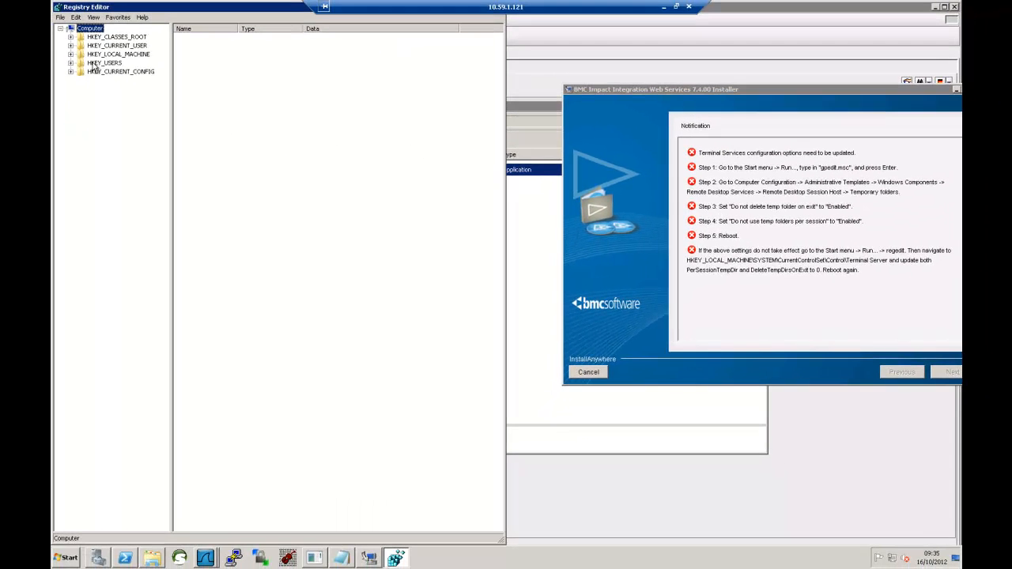
- Browse to HKLM\SYSTEM\CurrentControlSet\Control\Terminal Server and show its values
left_click(70, 54)
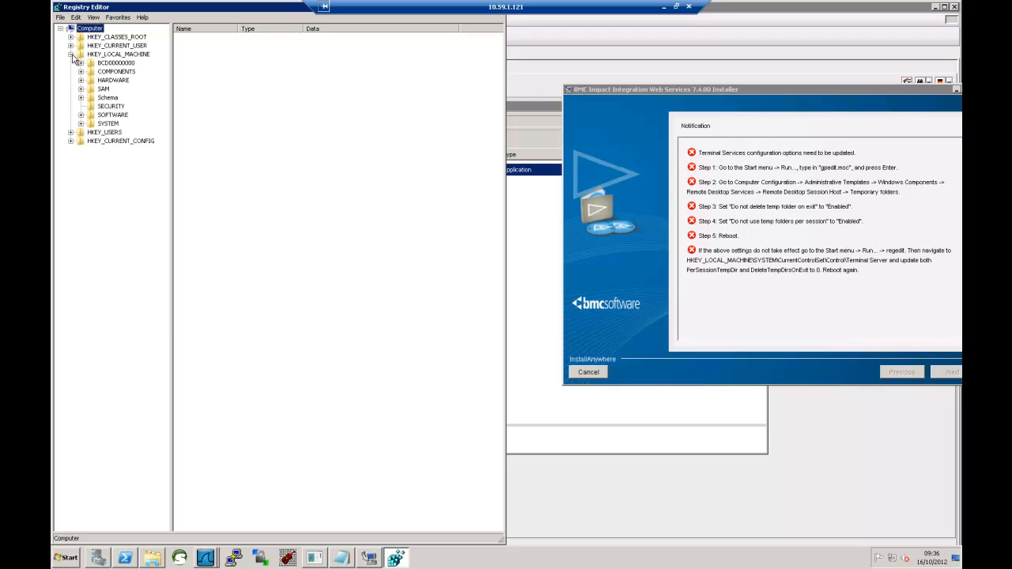
left_click(81, 123)
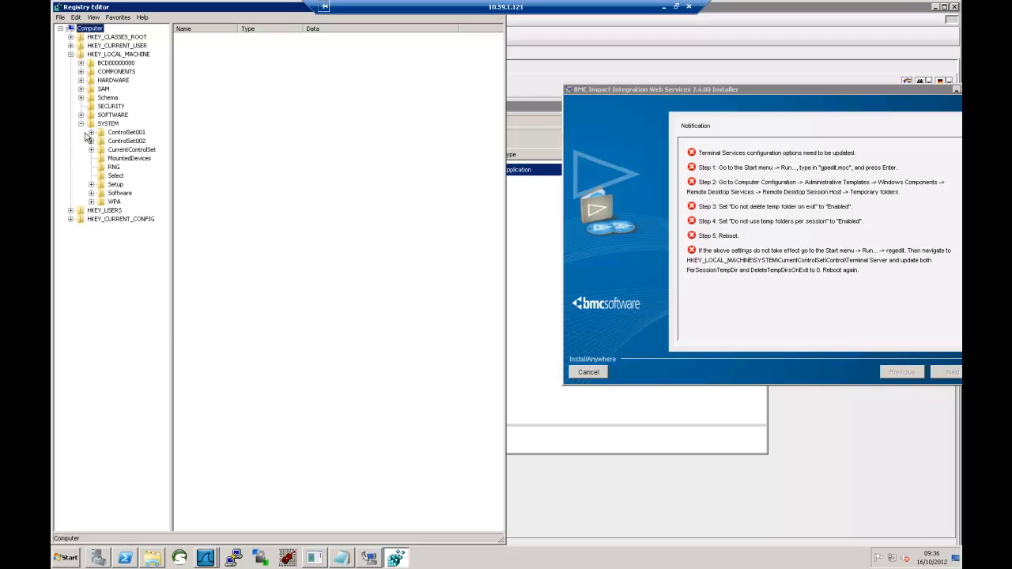
left_click(91, 150)
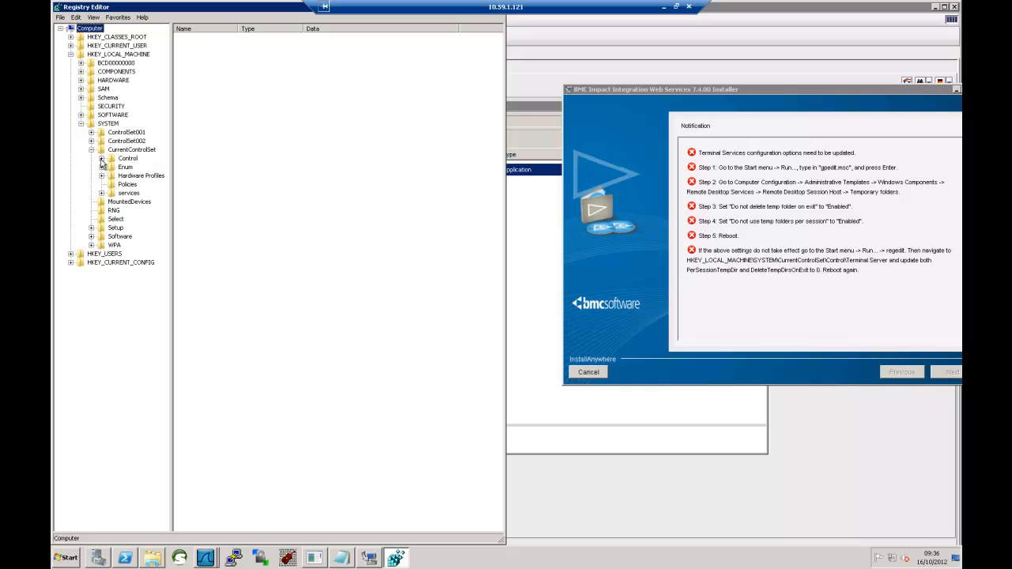
left_click(101, 160)
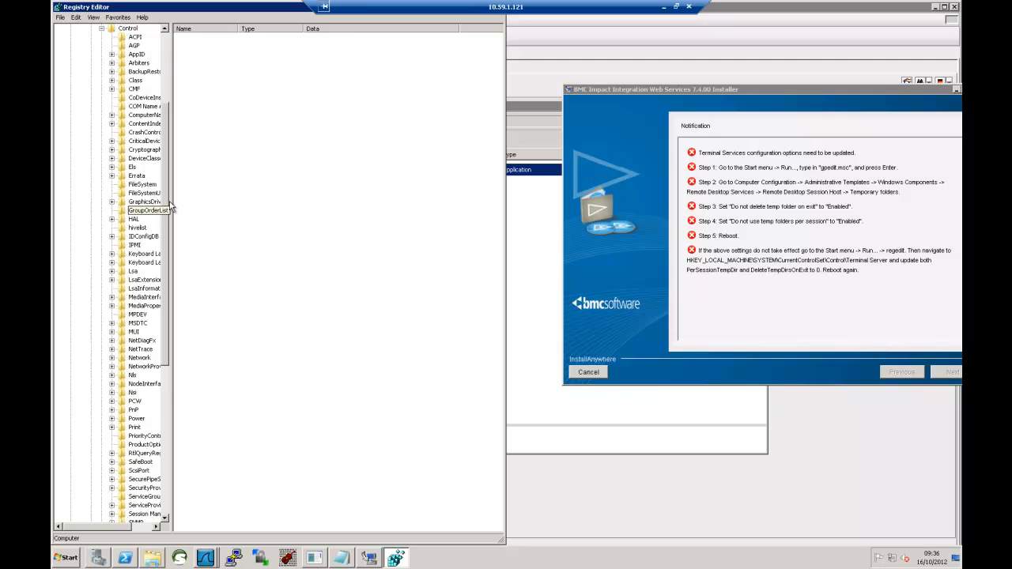
left_click_drag(172, 199, 261, 200)
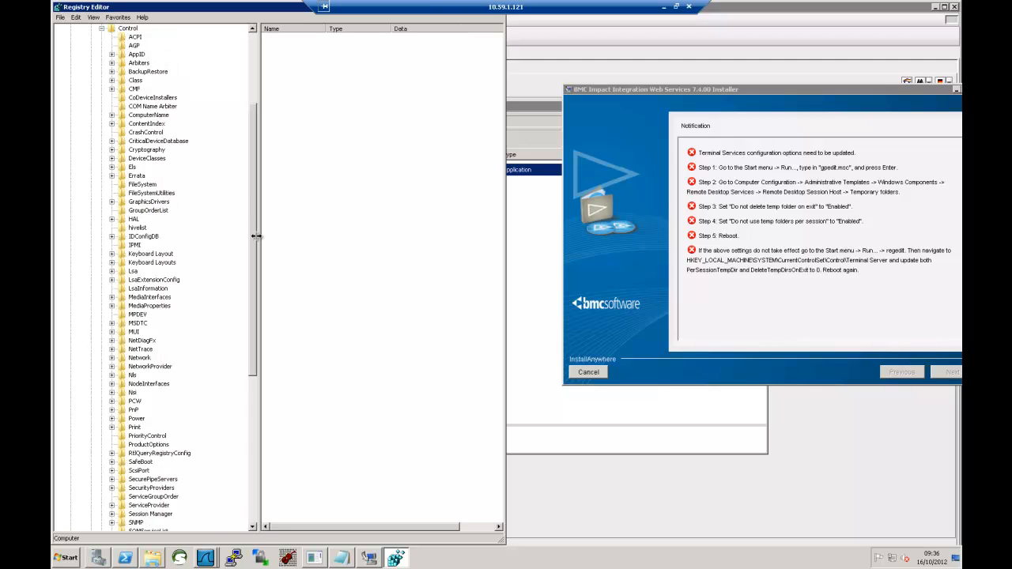
scroll(247, 289, "down", 2)
scroll(245, 317, "down", 8)
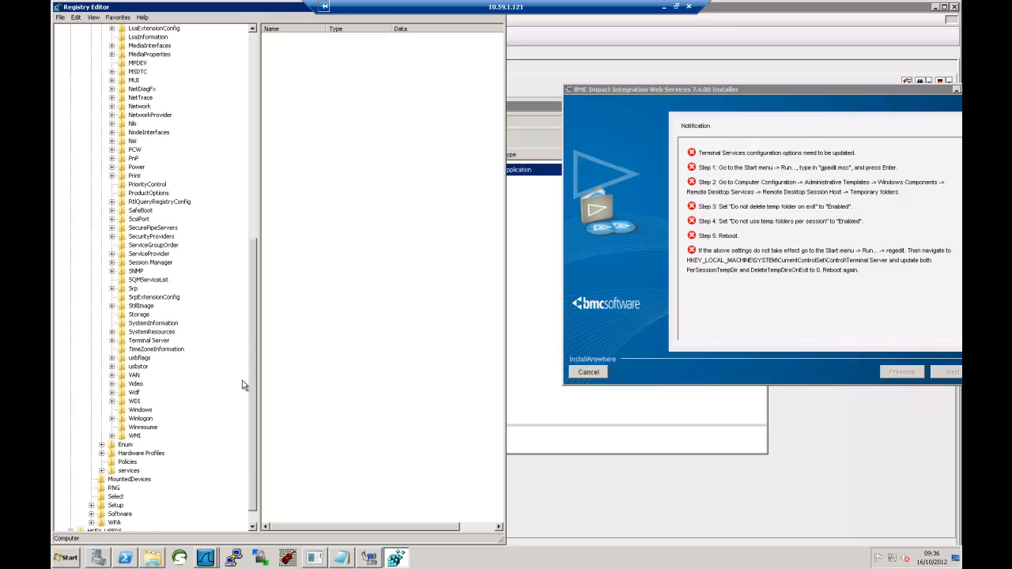
left_click(158, 342)
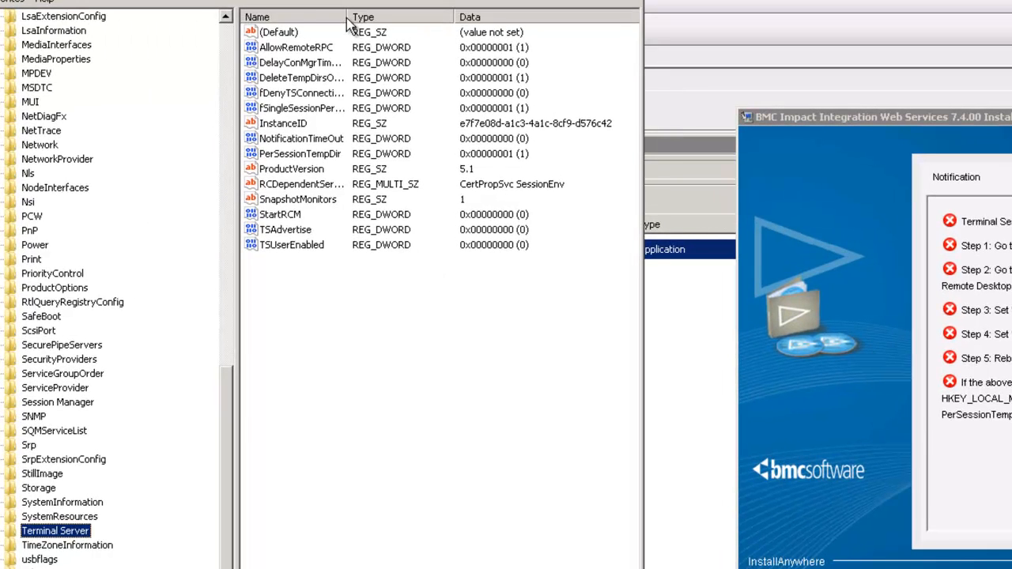
left_click_drag(351, 16, 383, 16)
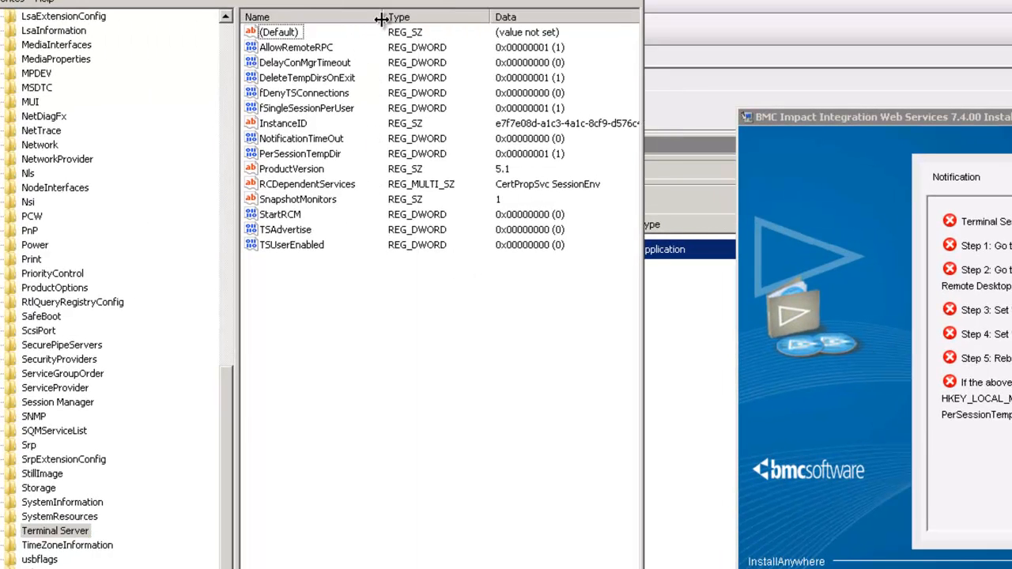
- Set DeleteTempDirsOnExit and PerSessionTempDir to 0
left_click(336, 82)
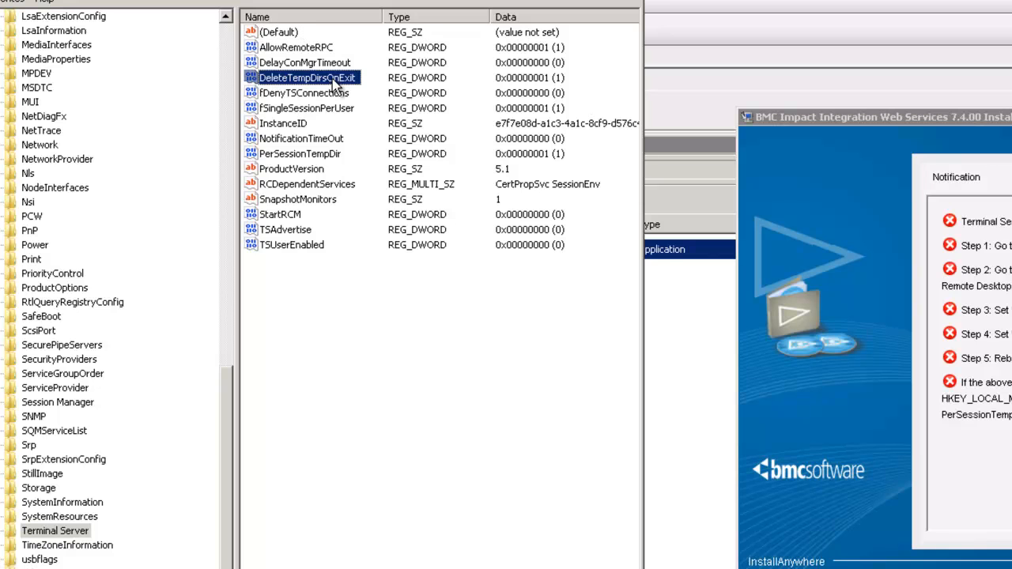
double_click(337, 82)
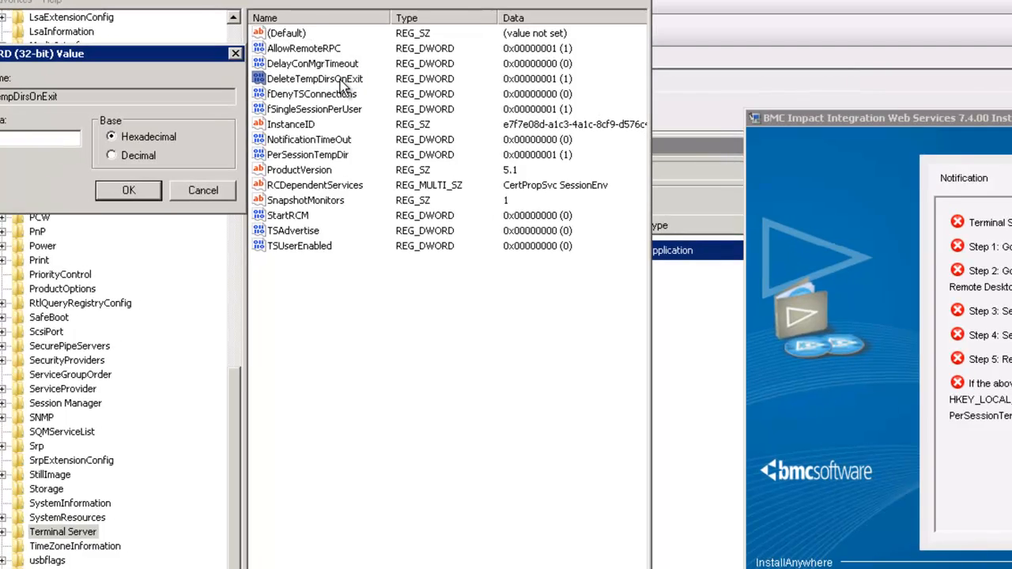
type("0")
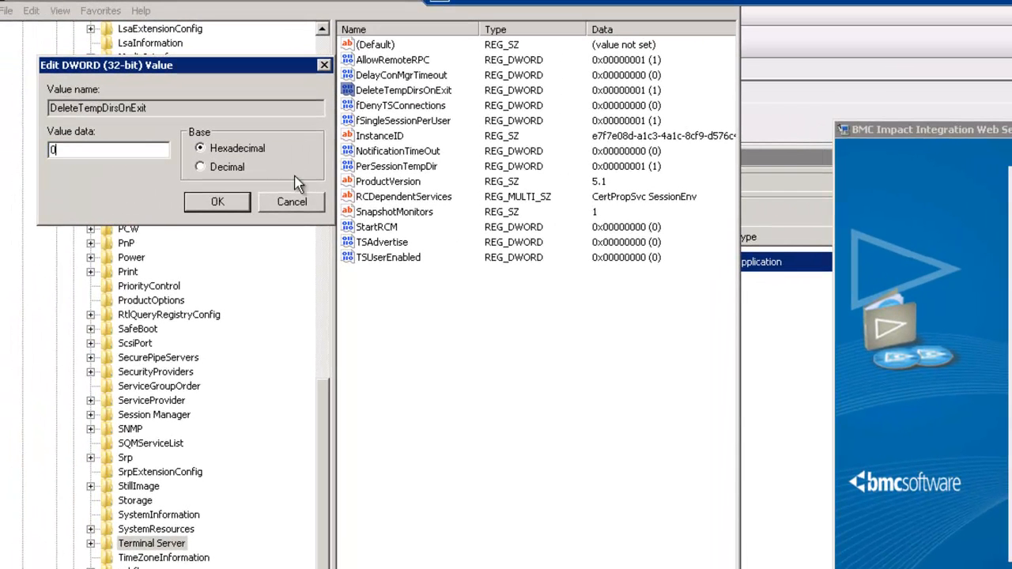
left_click(242, 200)
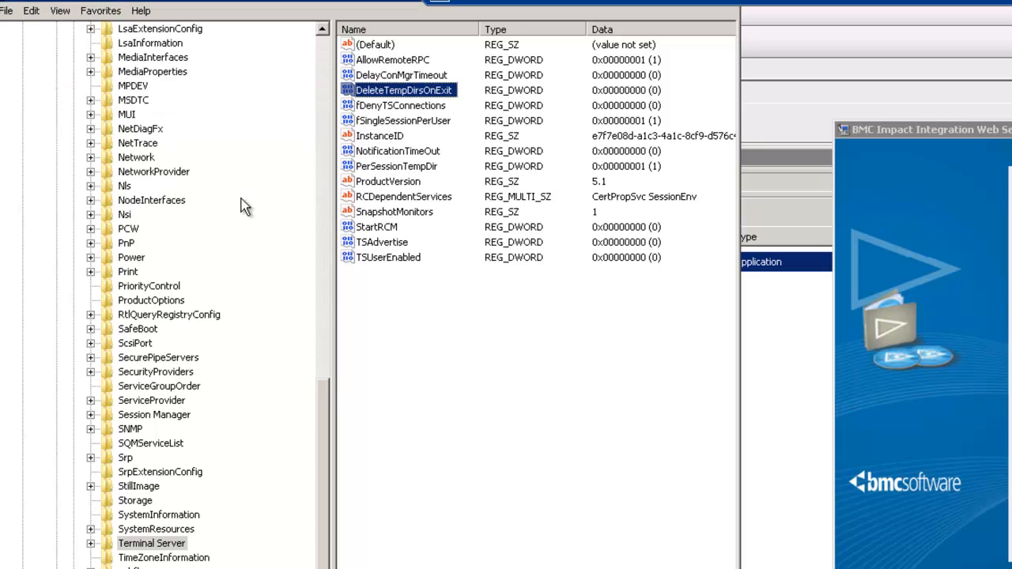
left_click(422, 168)
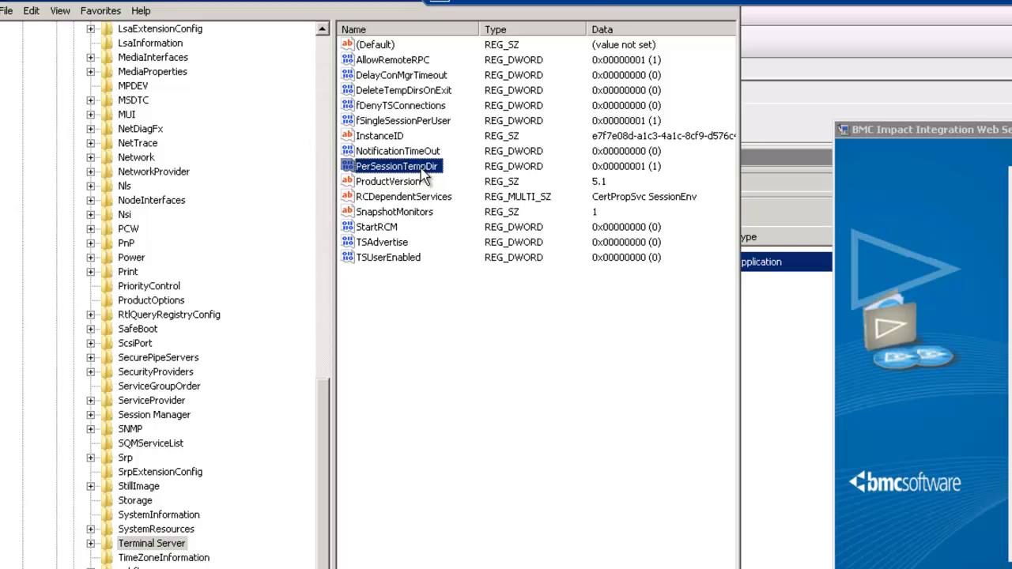
double_click(421, 170)
type("0")
left_click(208, 202)
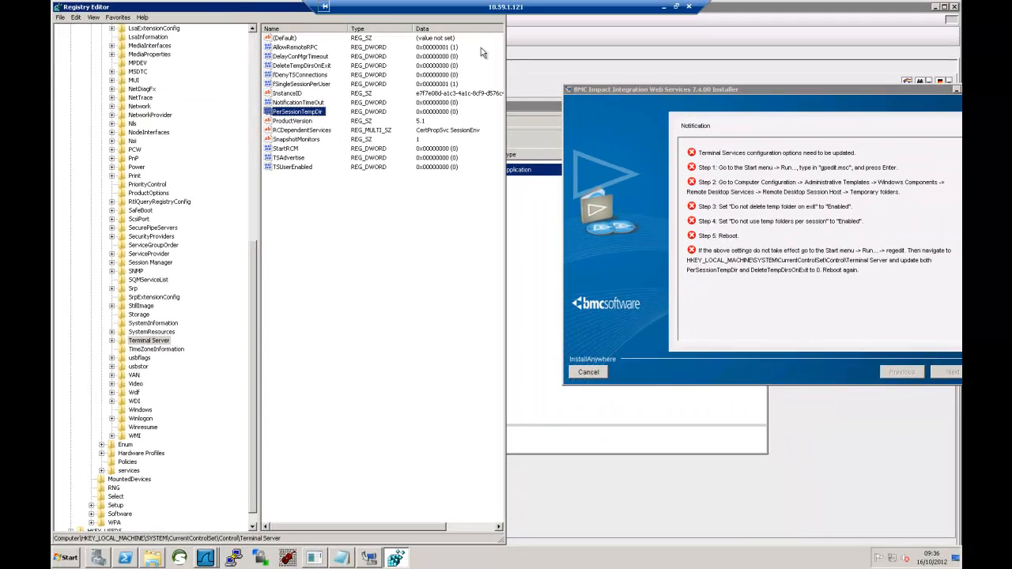
- Close Registry Editor, then cancel and quit the IIWS installer
double_click(61, 10)
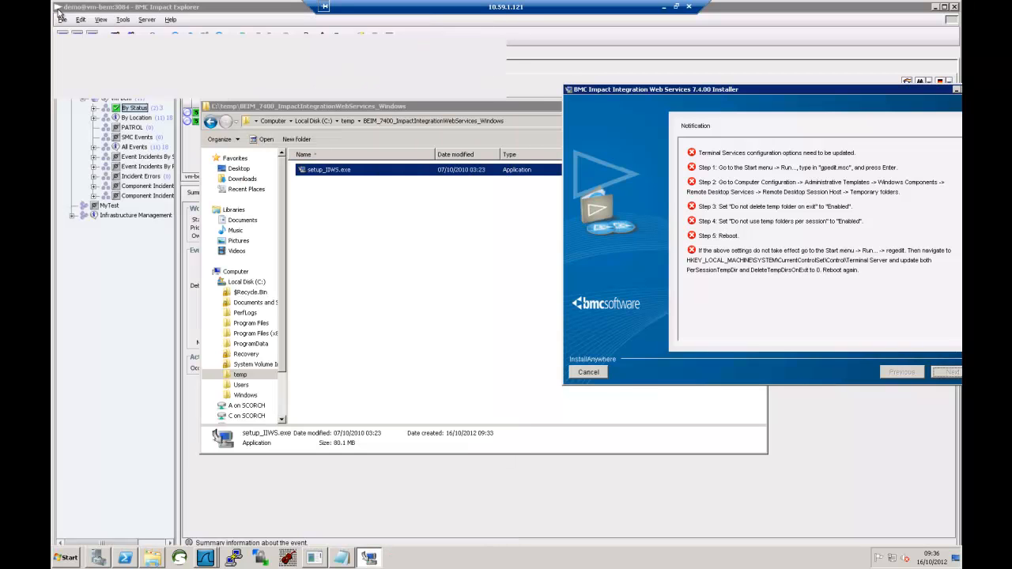
left_click_drag(640, 86, 427, 83)
left_click(375, 369)
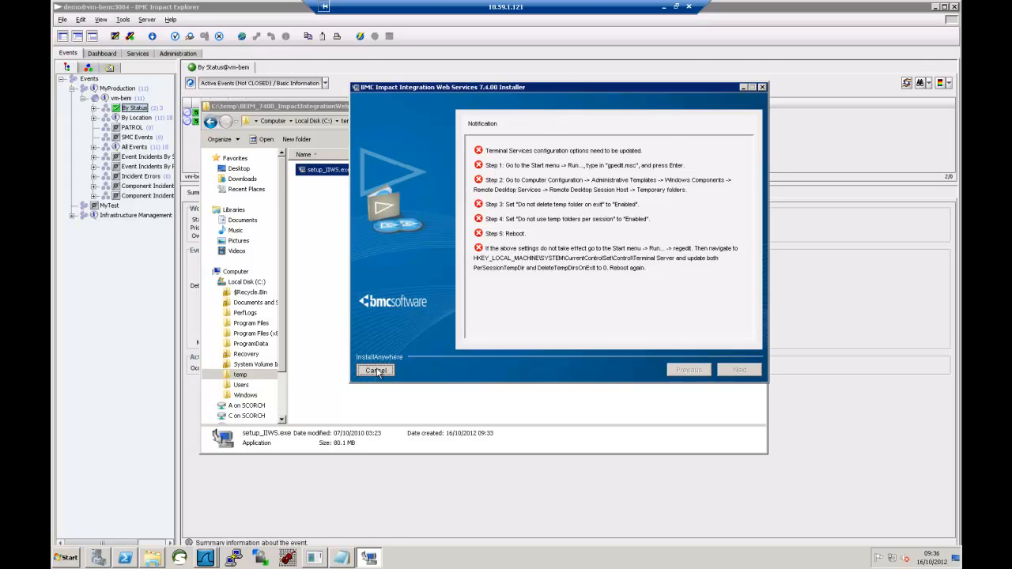
left_click(606, 236)
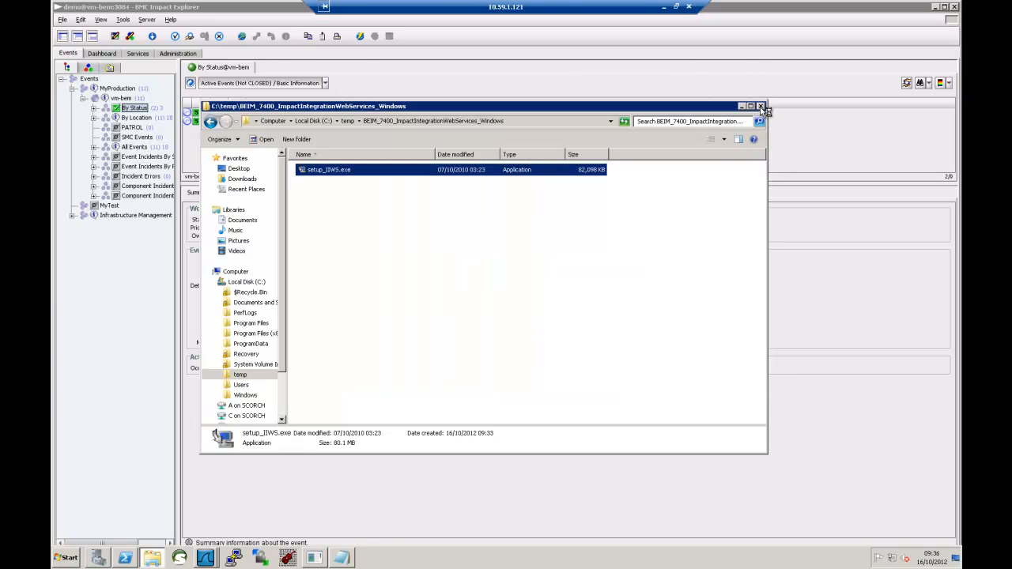
- Close the Explorer, PowerShell and BMC Impact Explorer windows
left_click(761, 106)
left_click(760, 106)
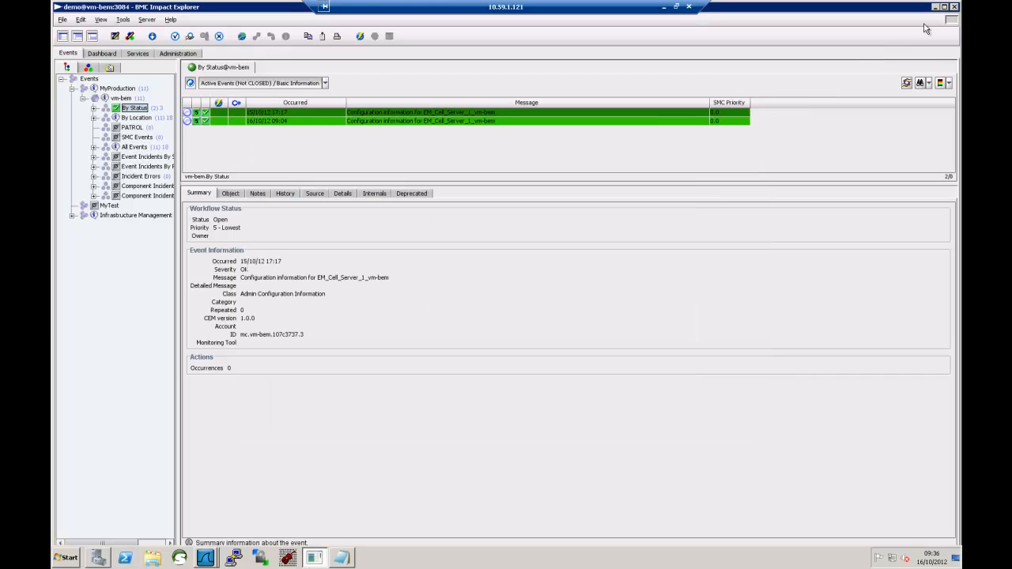
left_click(954, 6)
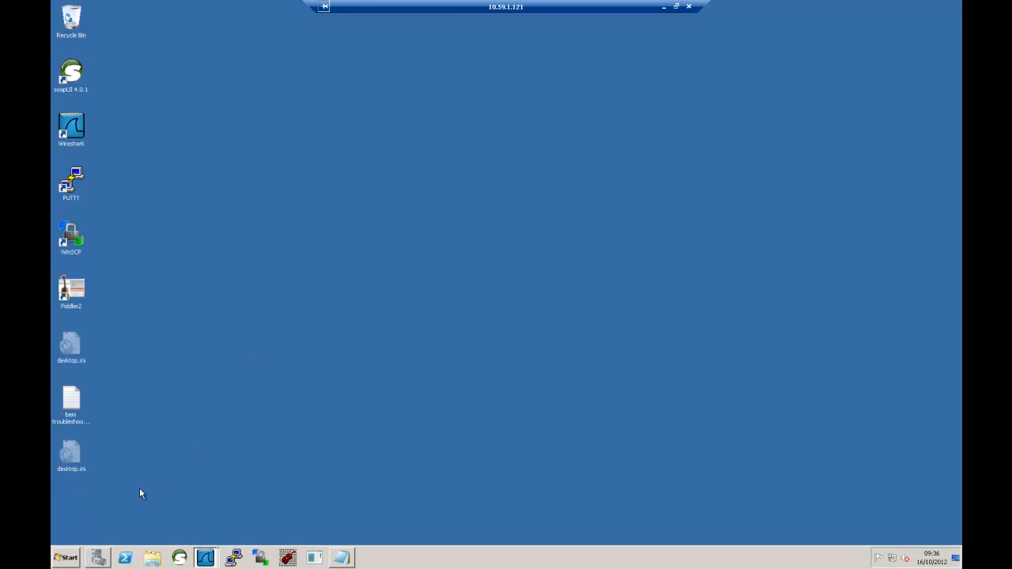
- Close Wireshark and restart the server with the comment 'test'
right_click(207, 560)
left_click(203, 540)
left_click(65, 565)
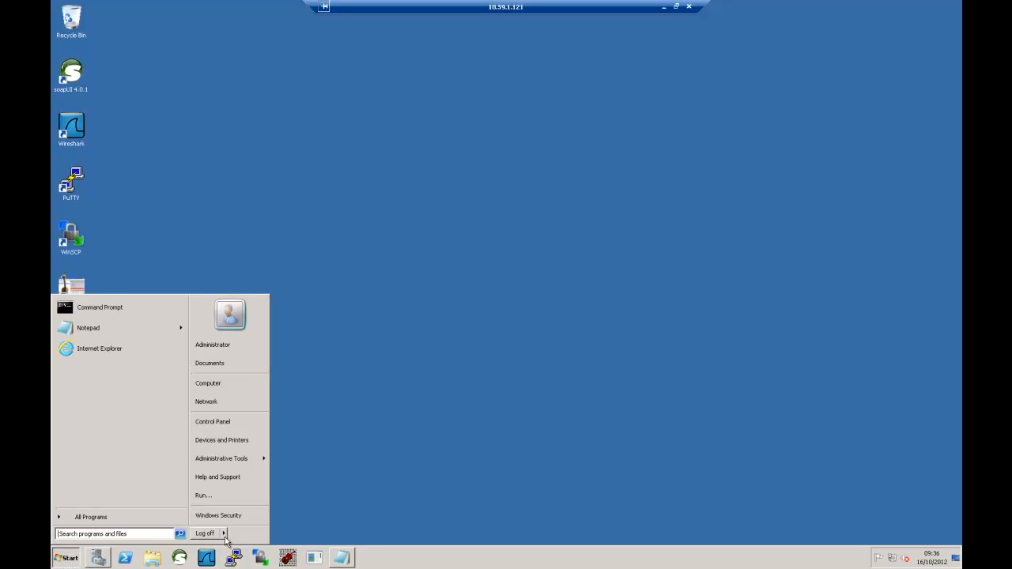
left_click(224, 535)
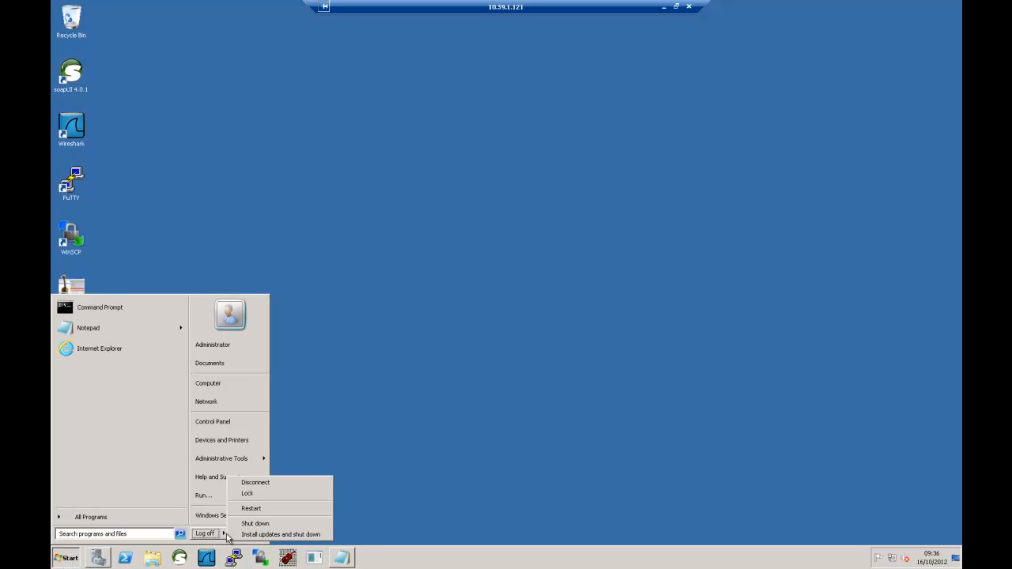
left_click(264, 510)
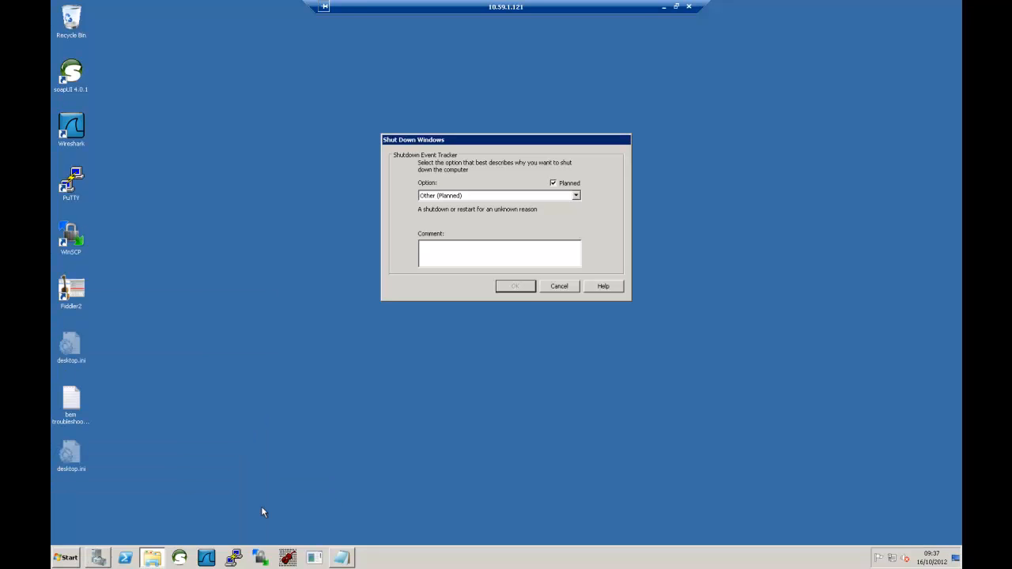
left_click(466, 248)
type("test")
left_click(526, 288)
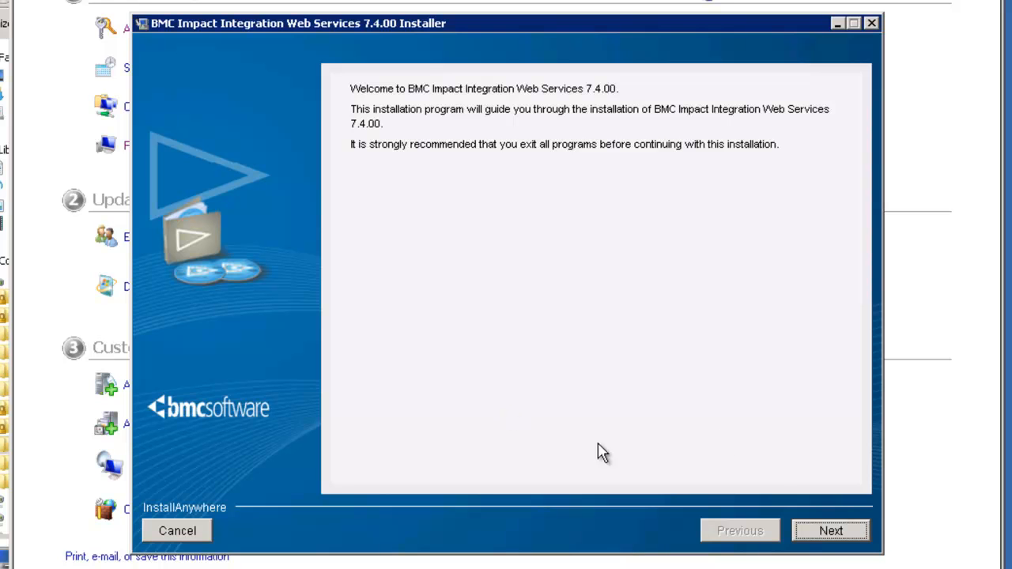
- Install IIWS 7.4.00 with the license accepted, the default folder and ports 9080/9443
left_click(812, 527)
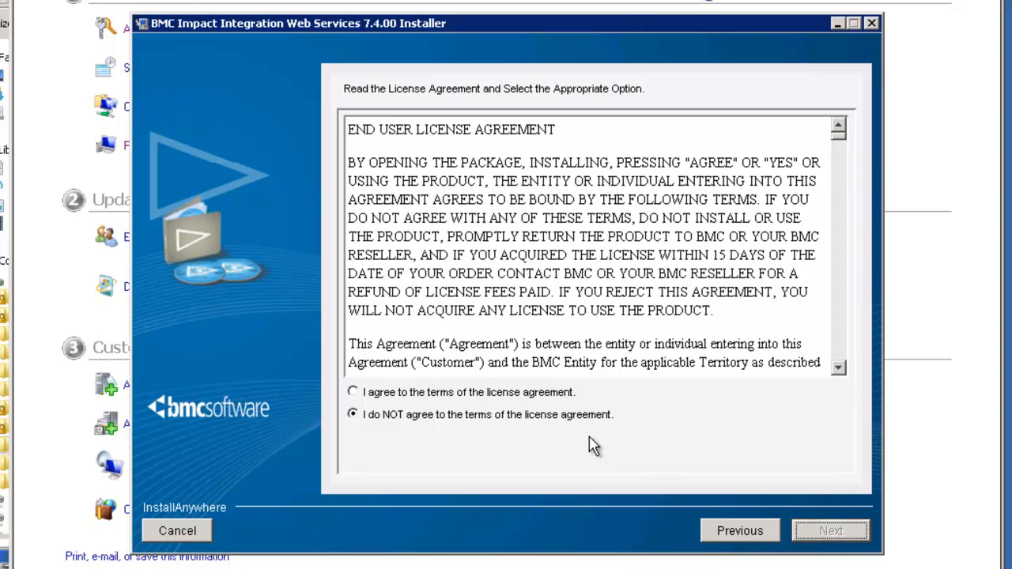
left_click(519, 394)
left_click(831, 531)
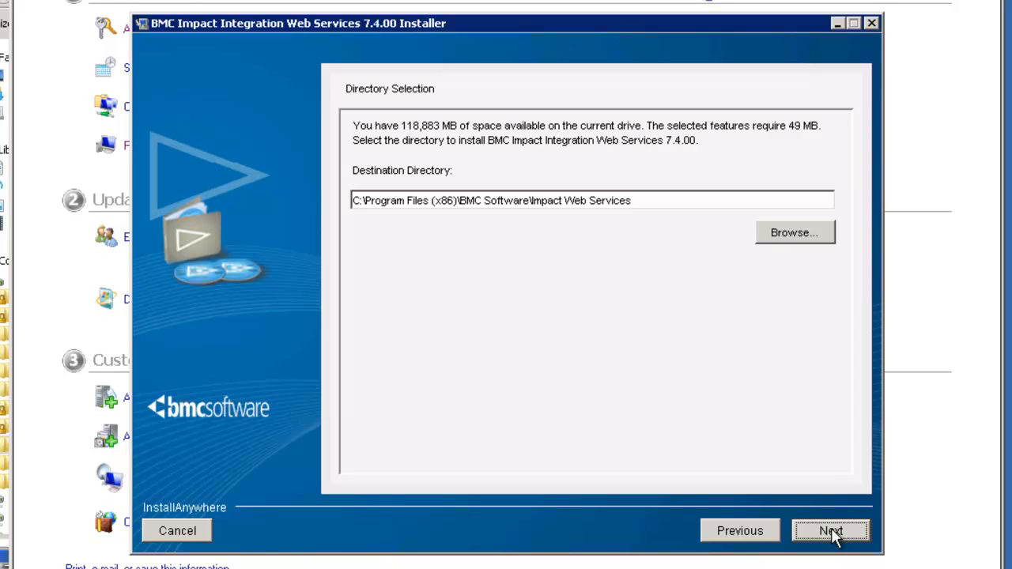
left_click(832, 532)
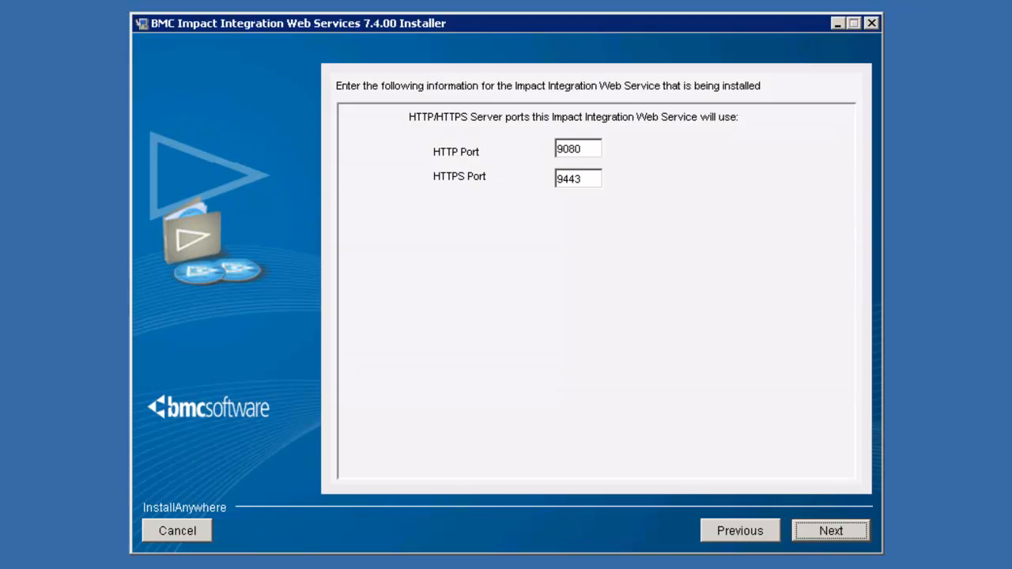
left_click(594, 145)
left_click(589, 178)
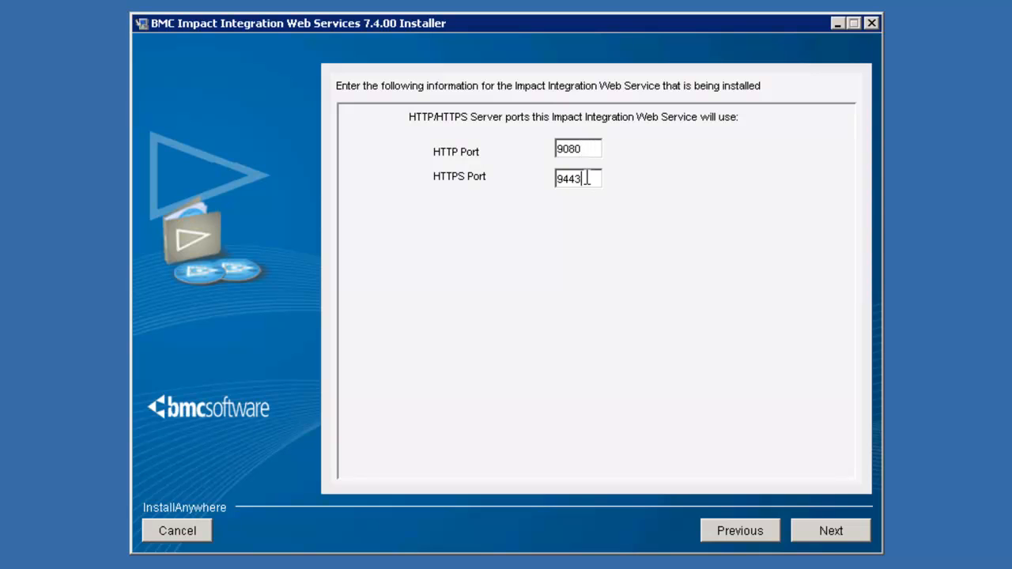
left_click(848, 529)
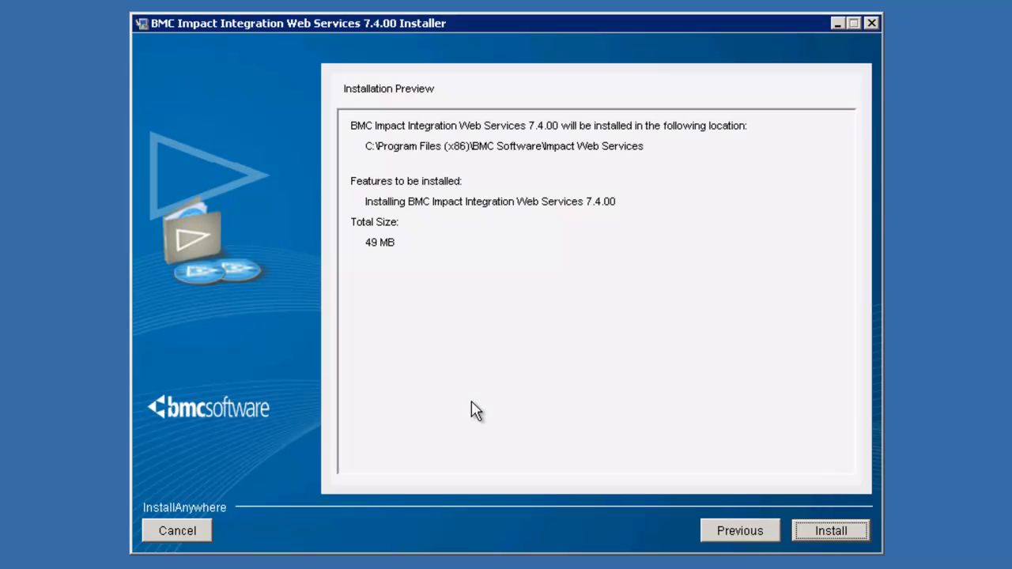
left_click(823, 529)
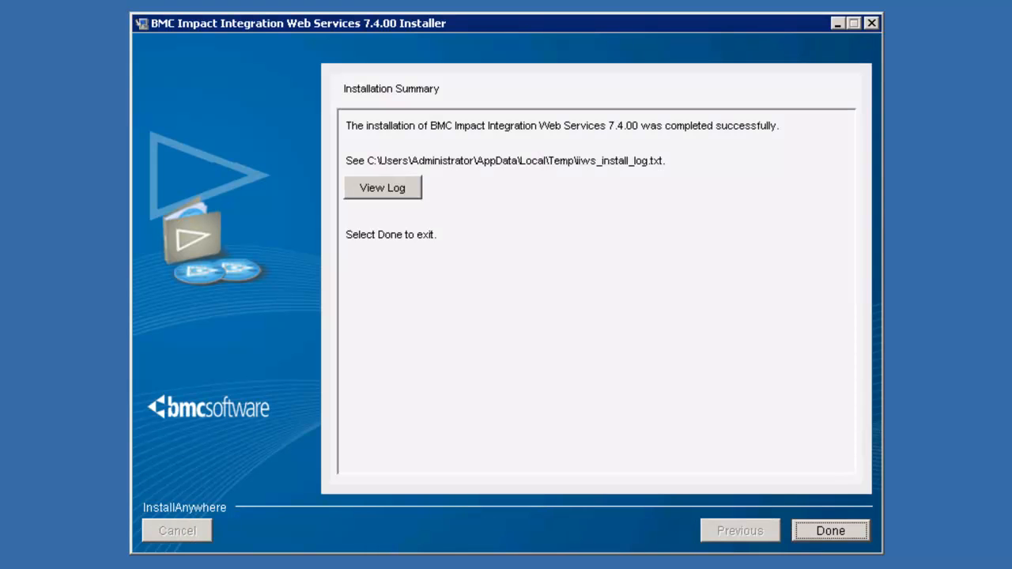
- Check the 'install succeeded' entry in the installation log, then exit the installer
left_click(370, 192)
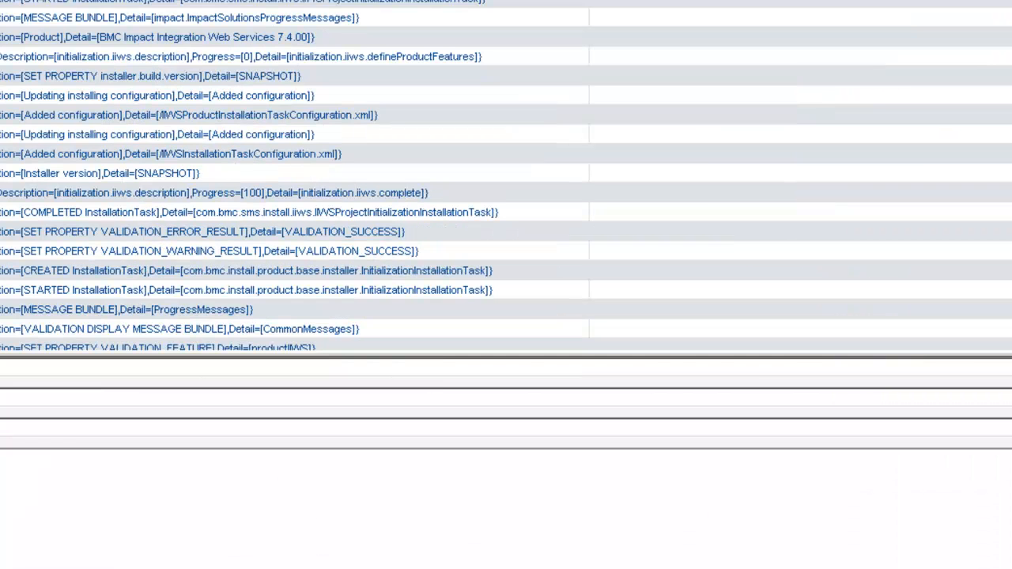
scroll(506, 174, "down", 15)
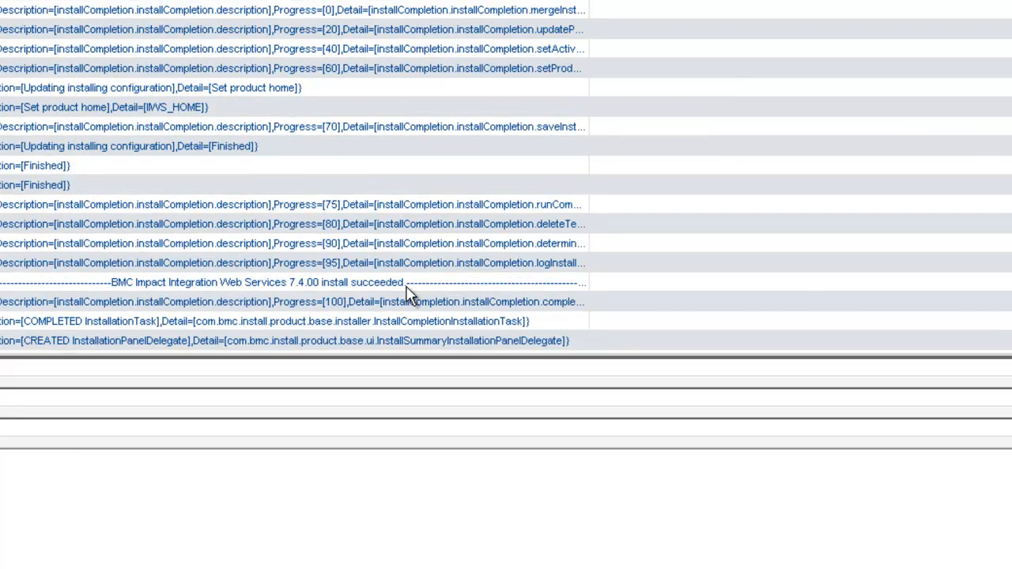
left_click(408, 286)
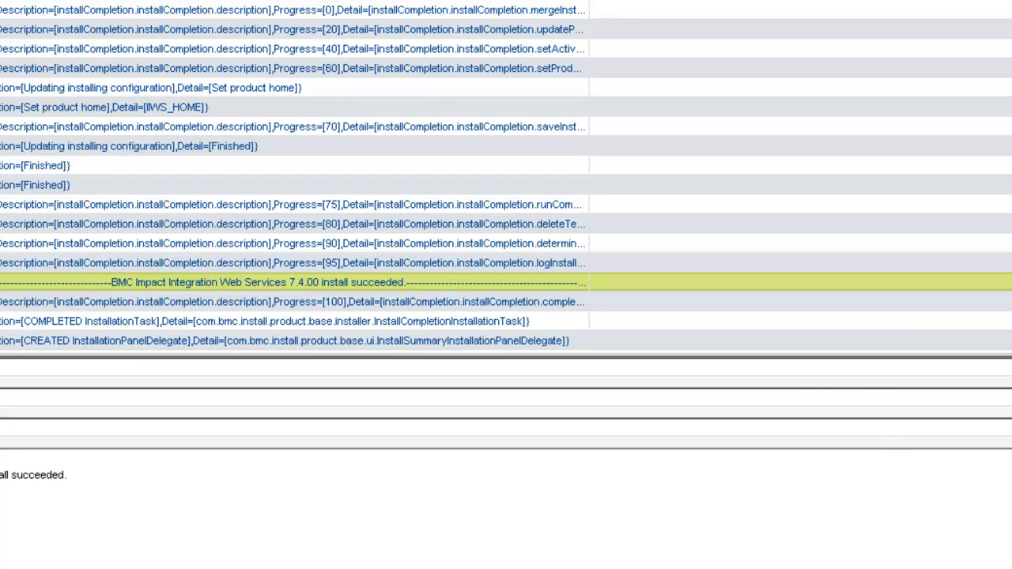
left_click(868, 20)
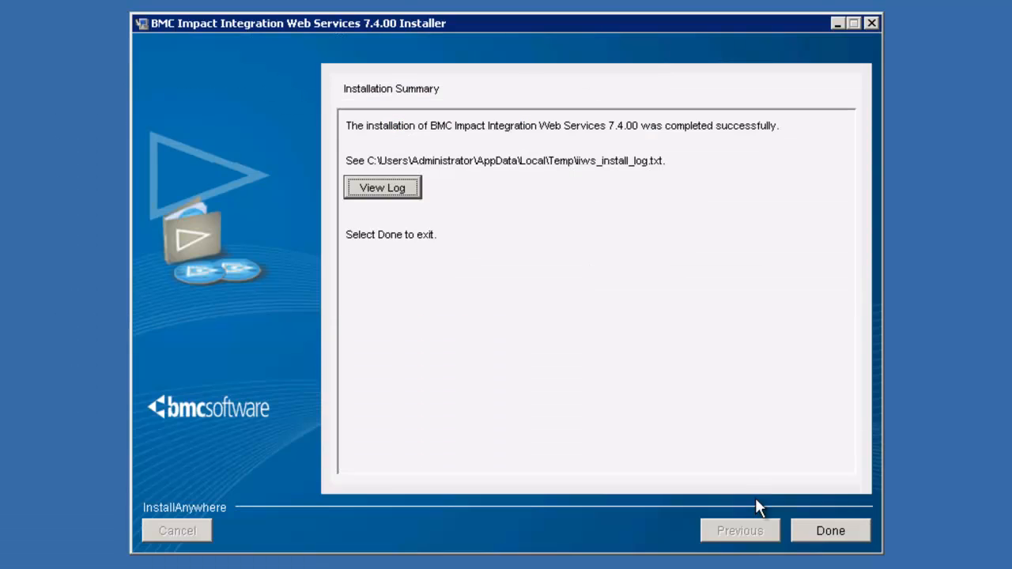
left_click(807, 514)
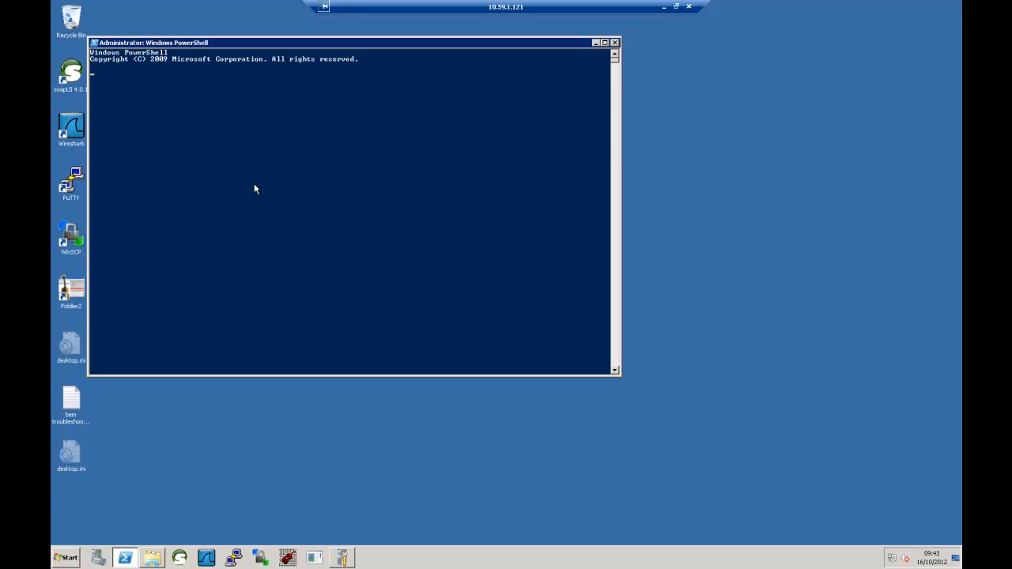
- Confirm the *IIWS* service is running and ports 9080 and 9443 are listening via netstat
type("get-ser")
type("vice ")
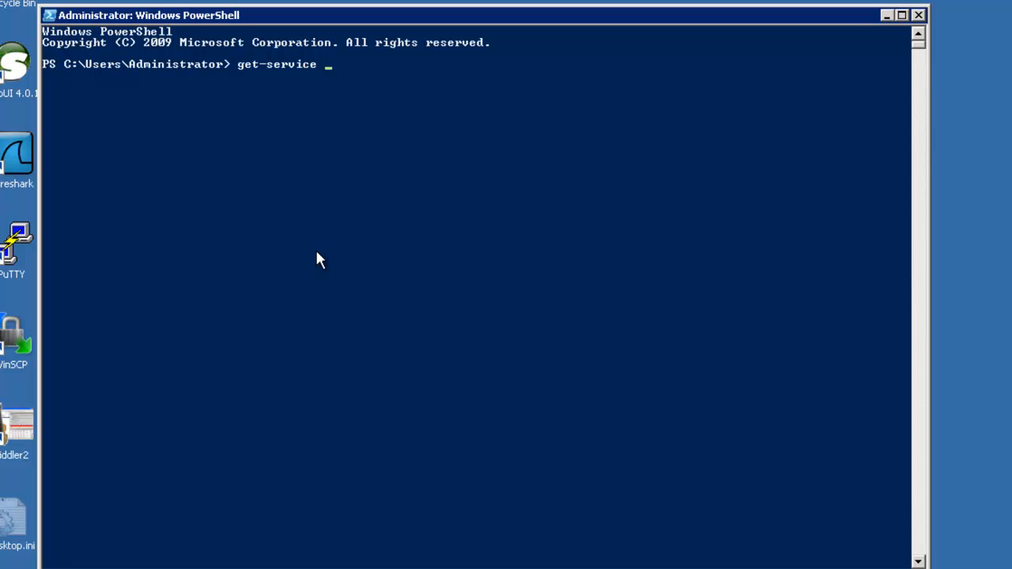
type("*IIWS*")
key("Return")
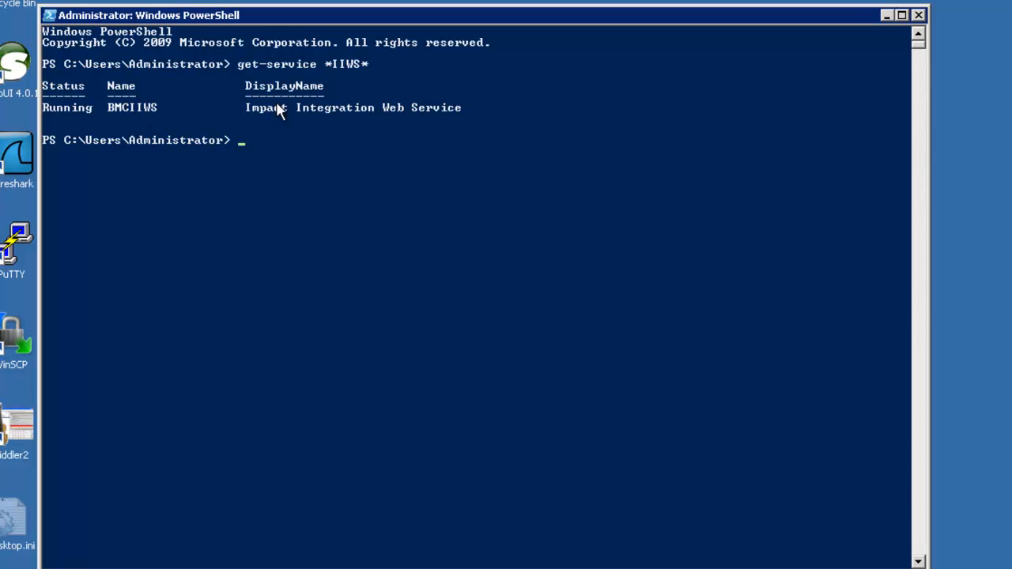
type("netstat -ano | select-str")
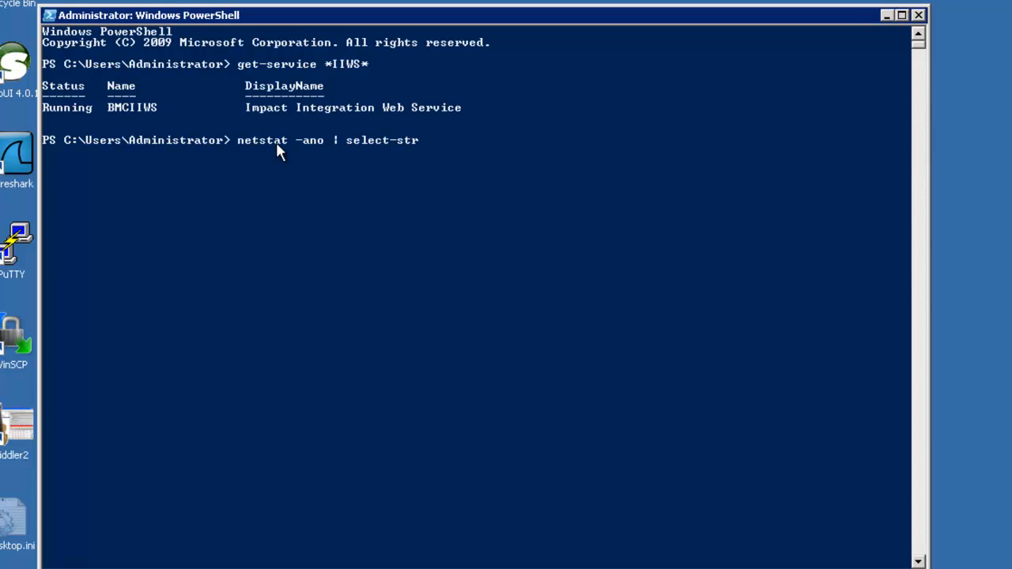
type("ing 9080")
key("Return")
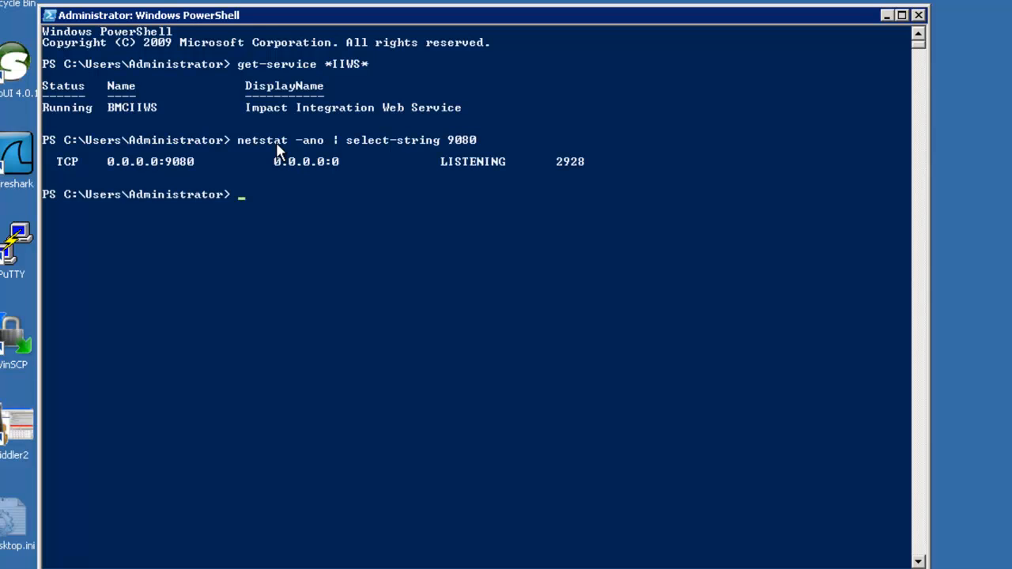
key("Up")
key("BackSpace")
key("BackSpace")
key("BackSpace")
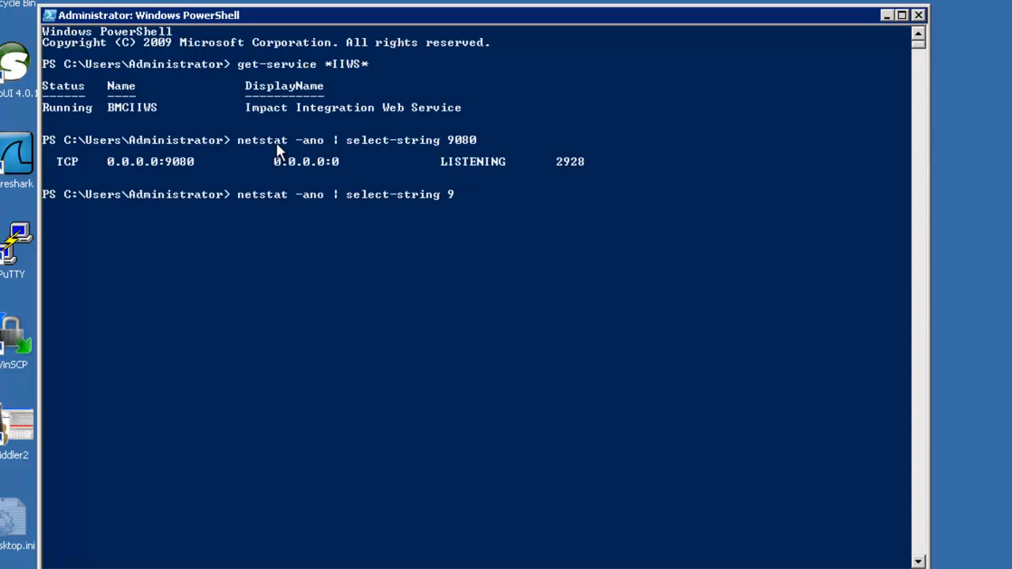
type("443")
key("Return")
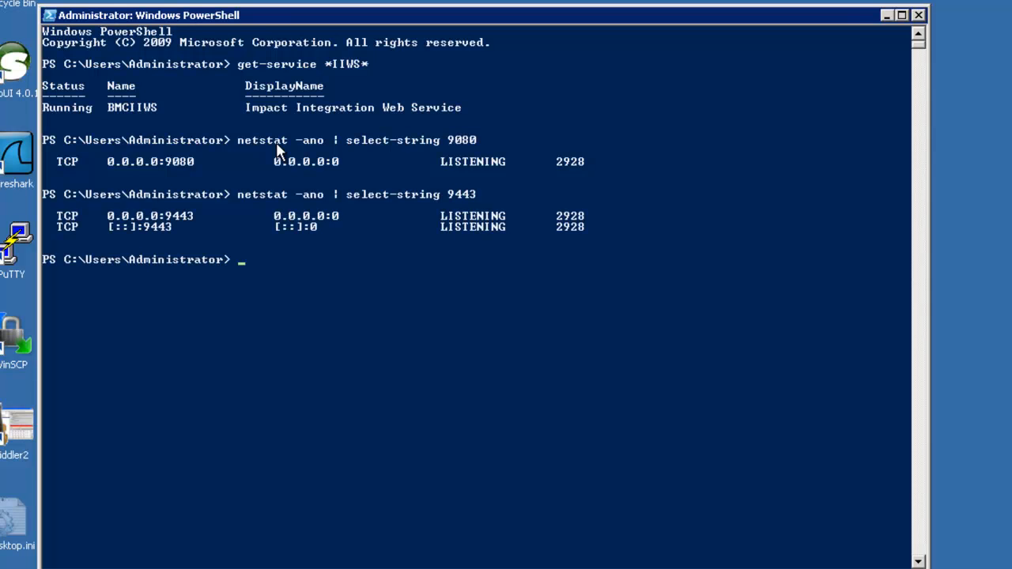
- Identify process 2928 as tomcat6 with get-process -id 2928
type("get-process 0id ")
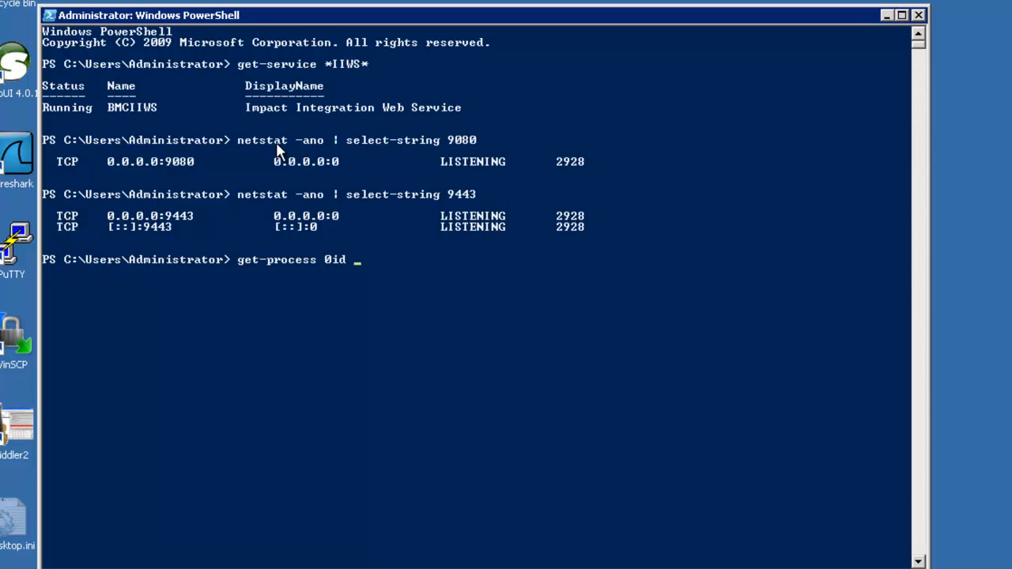
type("2928")
key("Left")
key("Left")
key("Left")
key("Left")
key("Left")
key("Left")
key("Left")
key("BackSpace")
type("-")
key("Return")
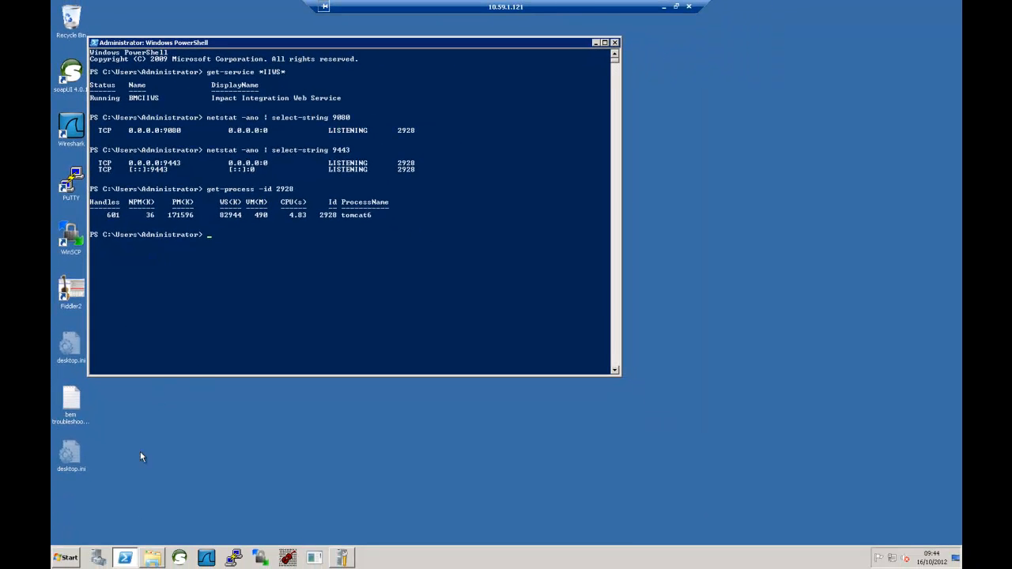
- Load the ImpactManager WSDL URL from the bem troubleshooting notes in Internet Explorer
left_click(63, 558)
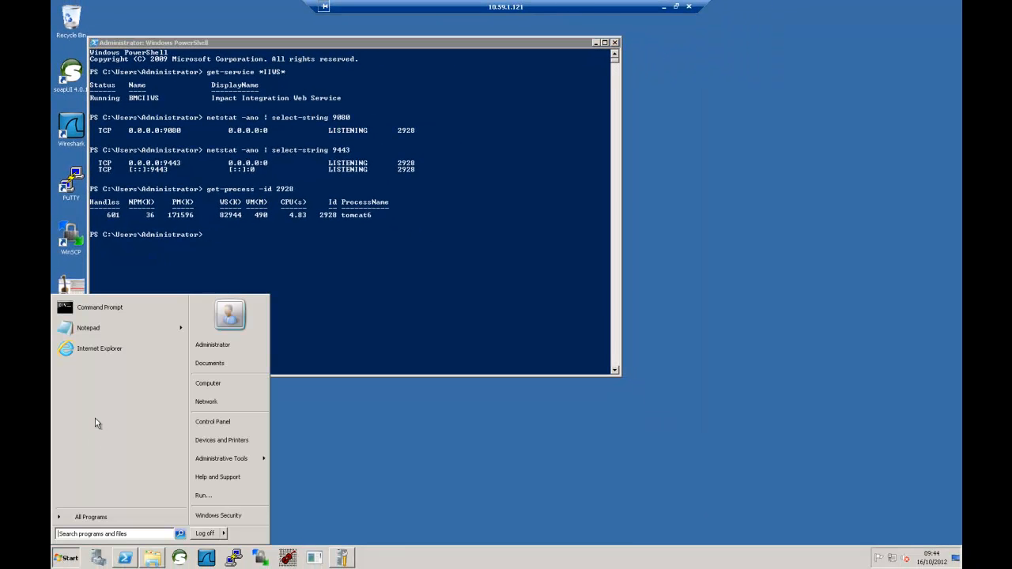
left_click(108, 348)
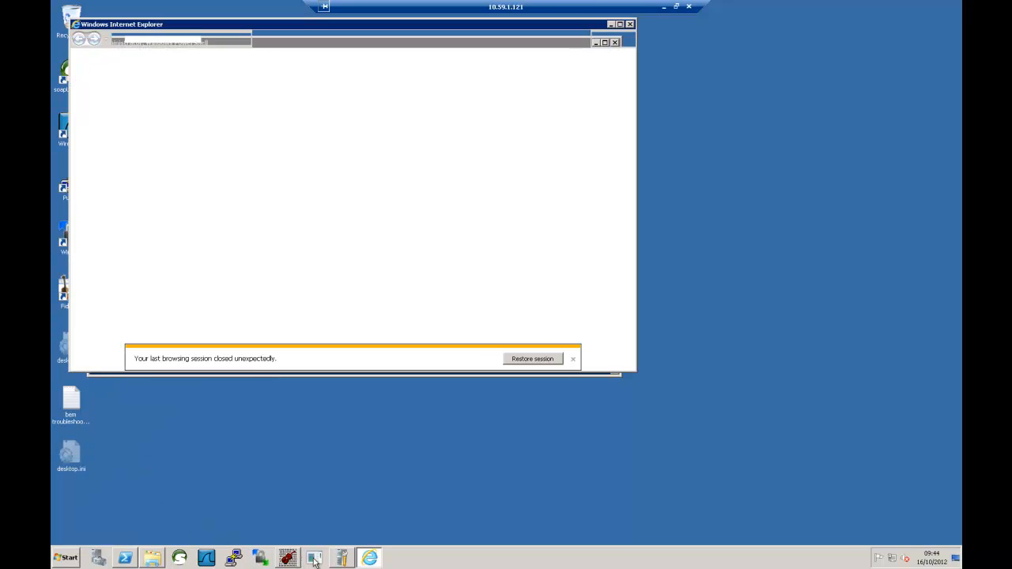
double_click(61, 392)
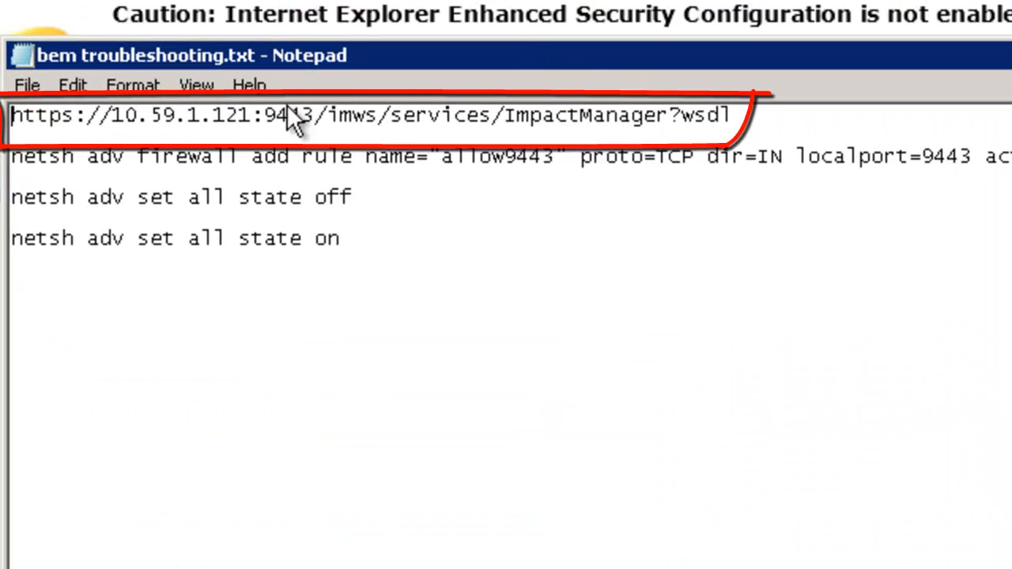
left_click_drag(734, 115, 10, 117)
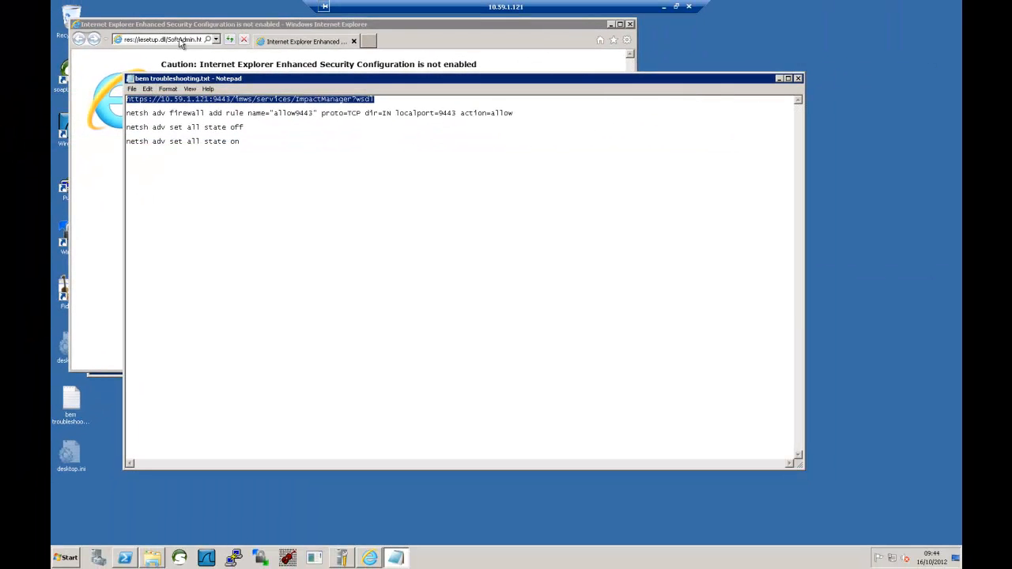
left_click(179, 40)
key("ctrl+v")
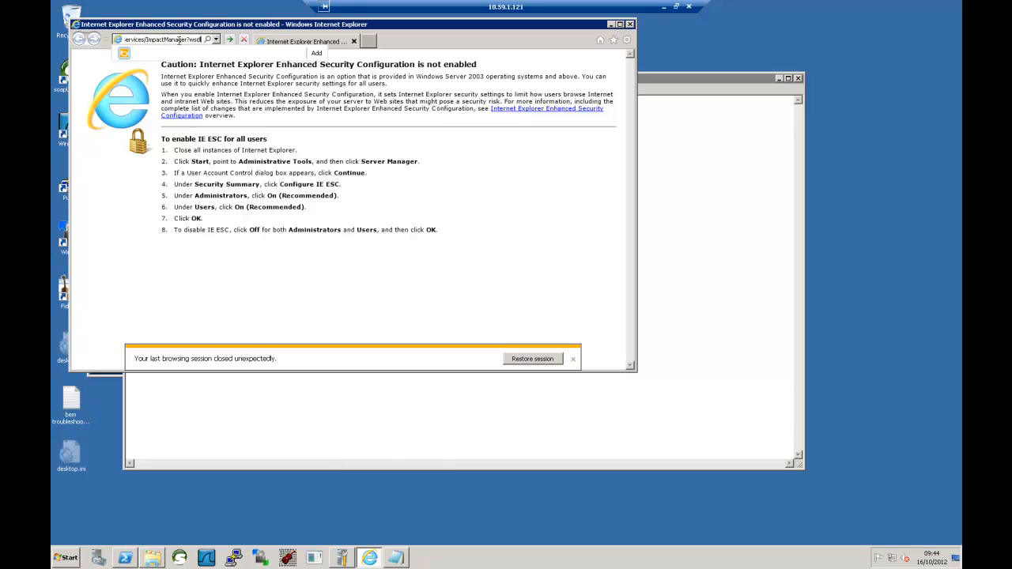
key("Return")
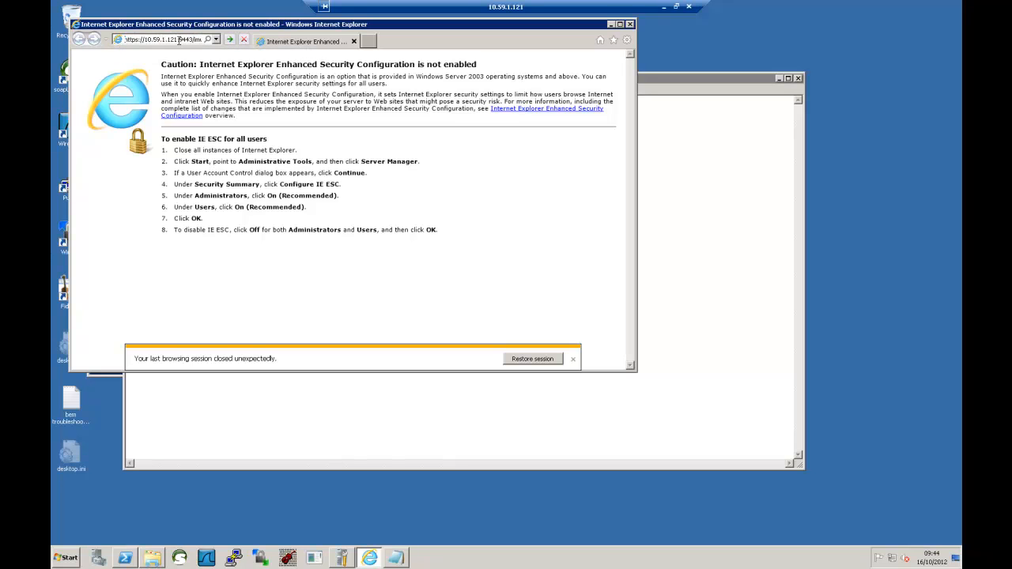
left_click(620, 24)
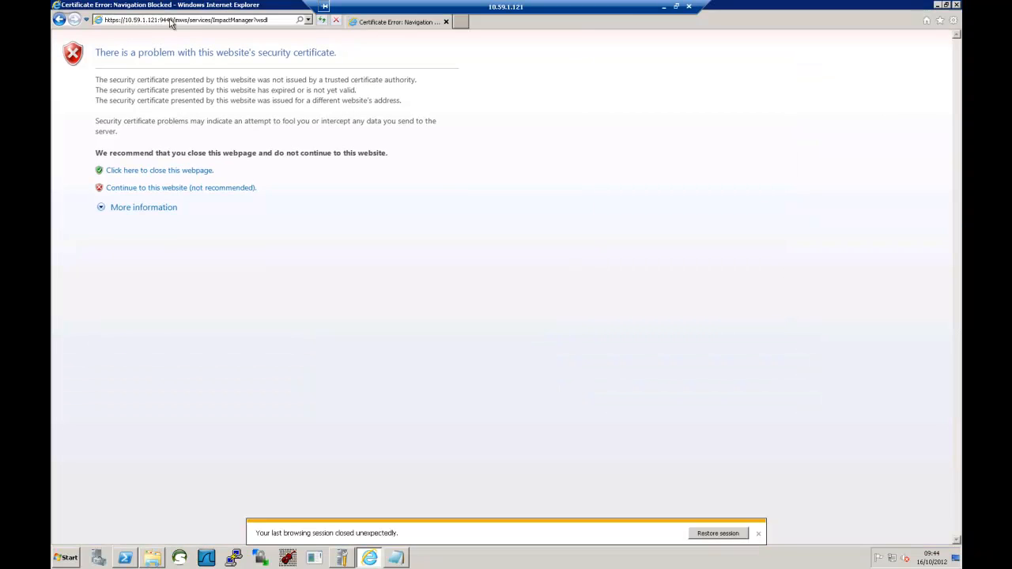
- Continue past the certificate warning, show all WSDL content, and launch soapUI
left_click(161, 188)
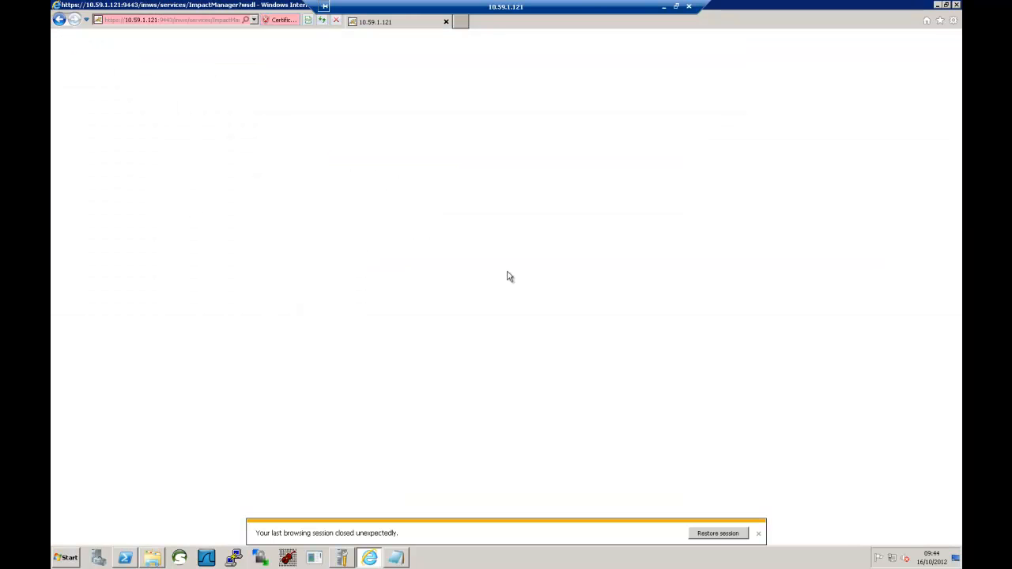
left_click(759, 535)
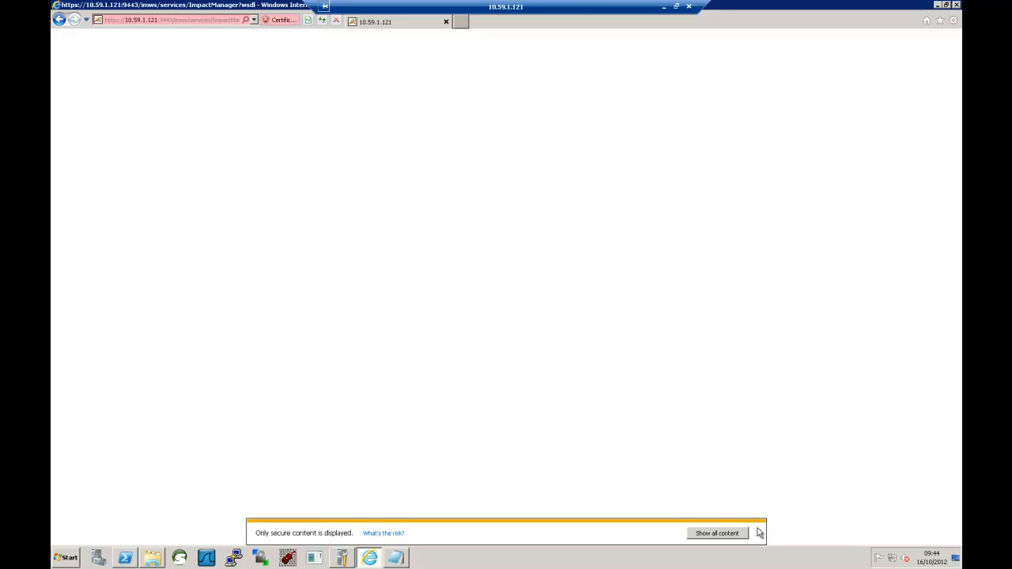
left_click(735, 538)
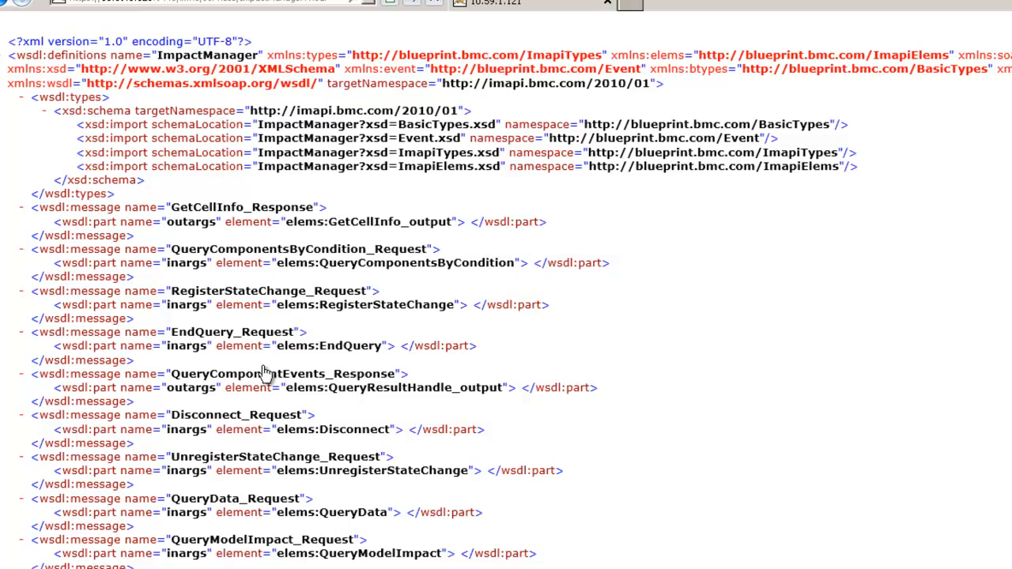
left_click(2, 62)
left_click(2, 59)
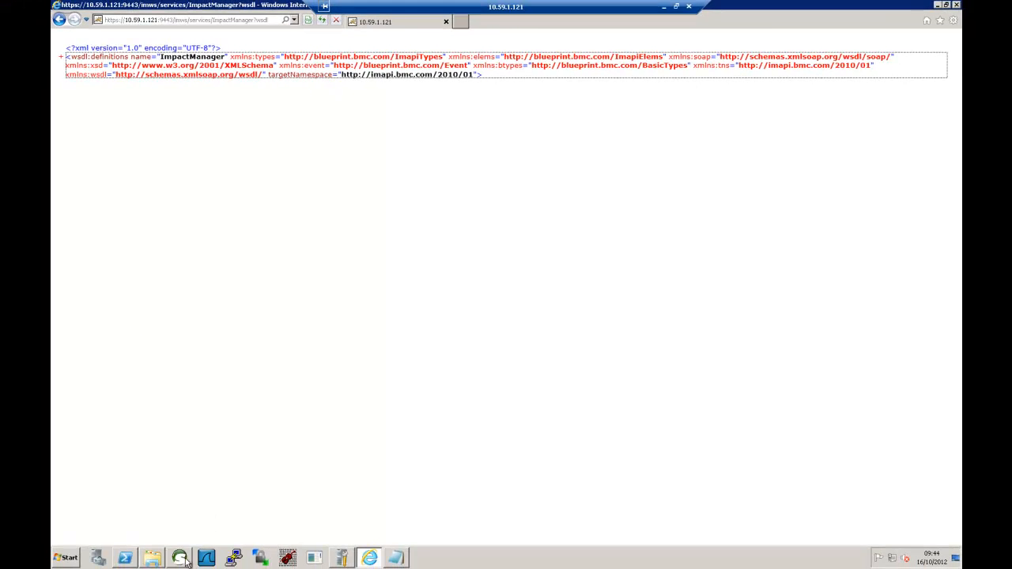
left_click(181, 559)
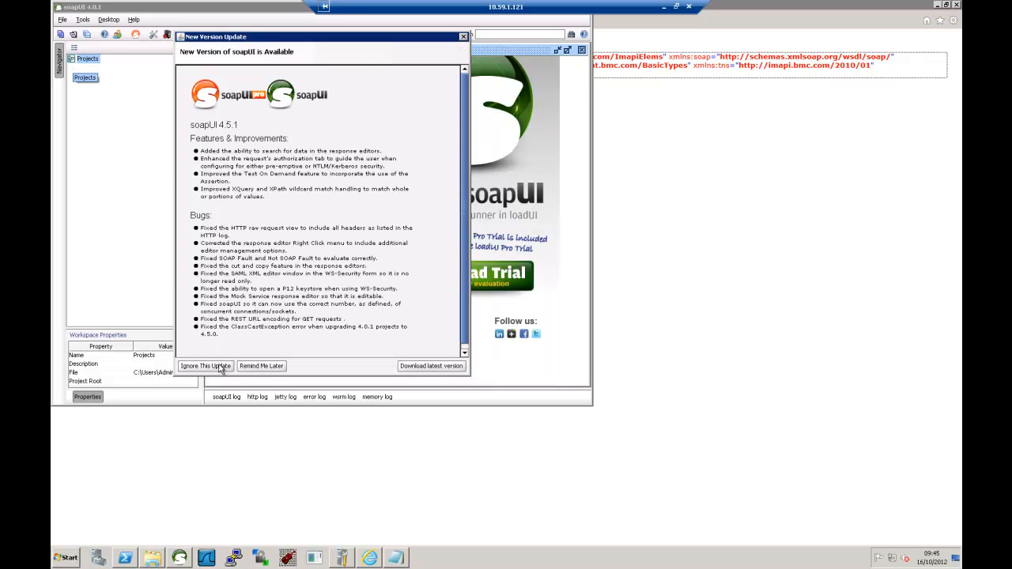
- Create soapUI project BEM from the ImpactManager?wsdl address on port 9443
left_click(273, 368)
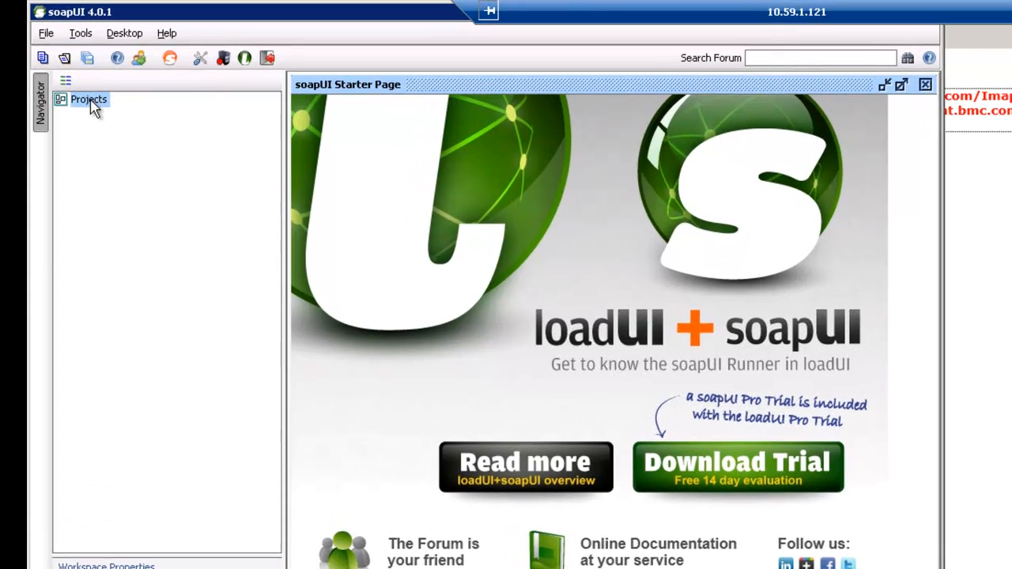
right_click(88, 62)
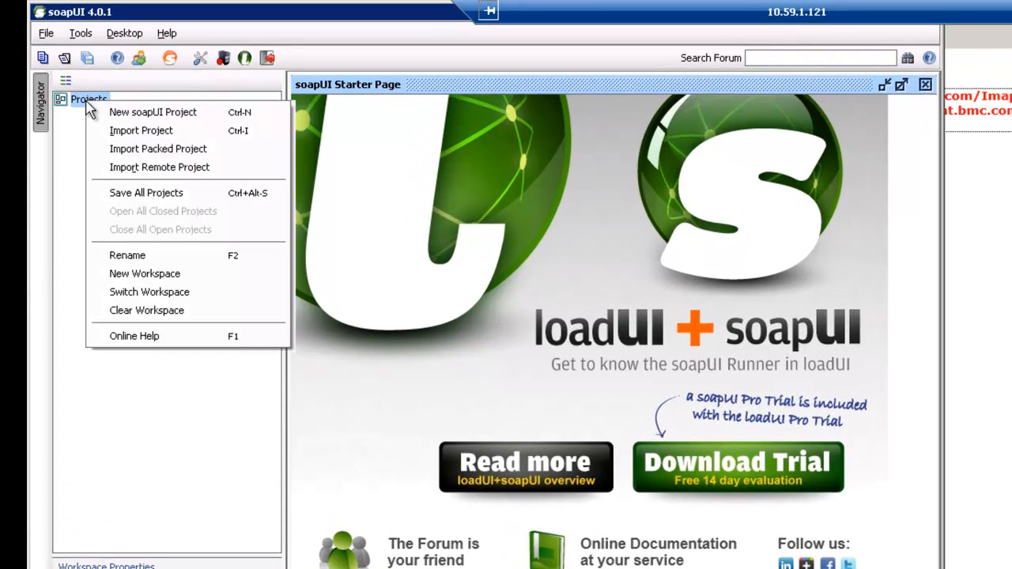
left_click(145, 115)
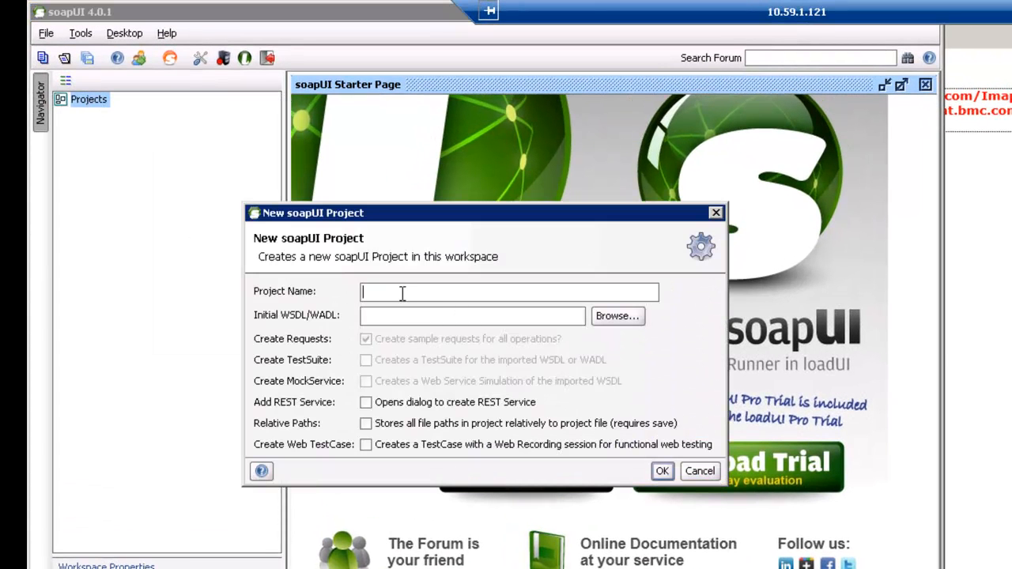
type("BEM")
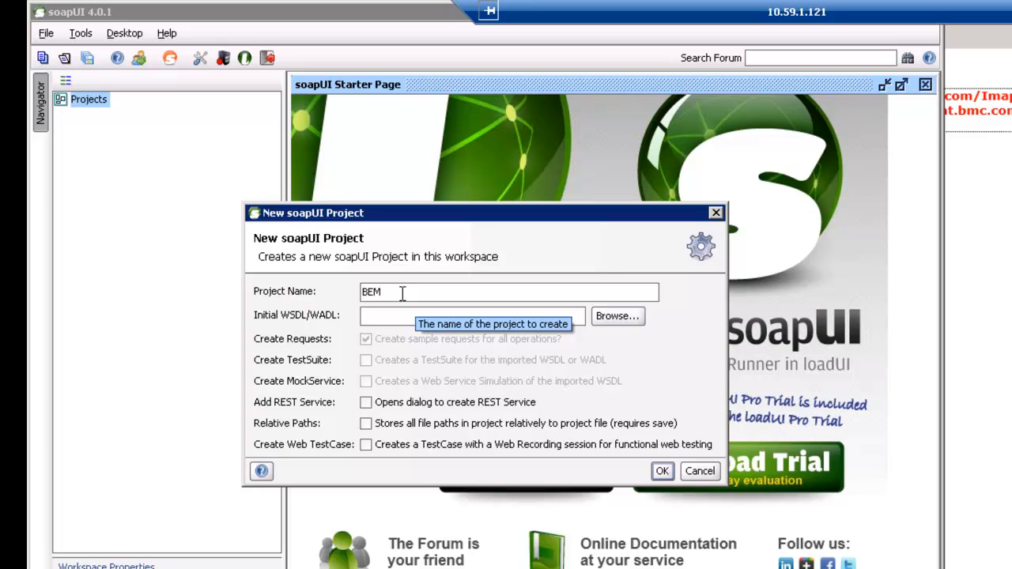
left_click(391, 319)
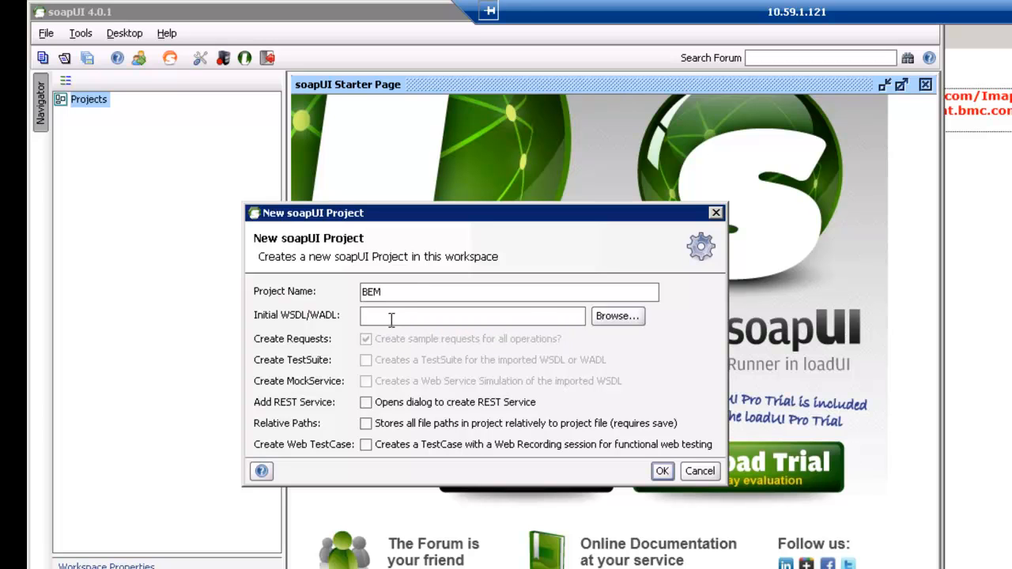
type("https://10.59.1.121:9443/imws/services/ImpactManager?wsdl")
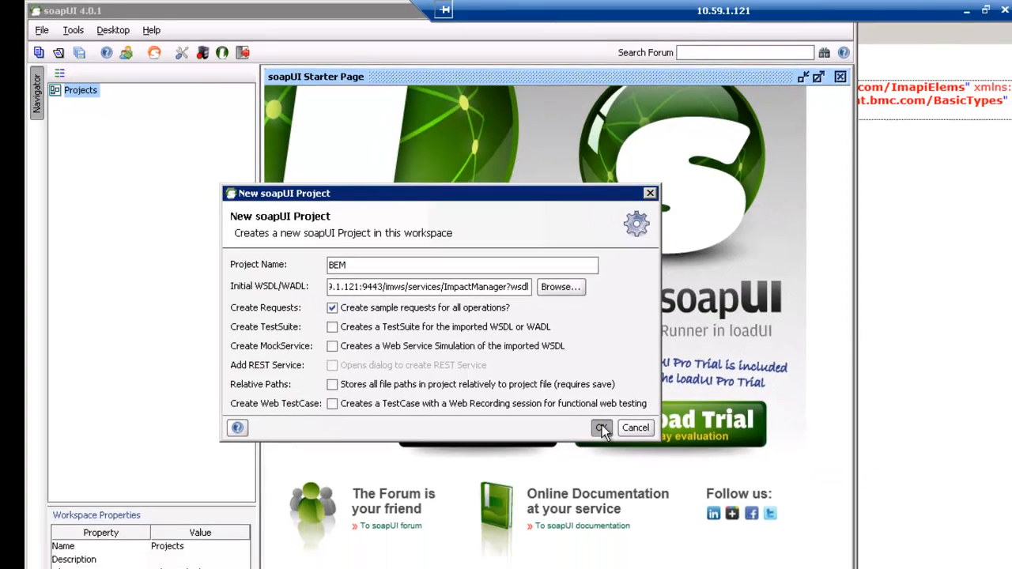
left_click(663, 471)
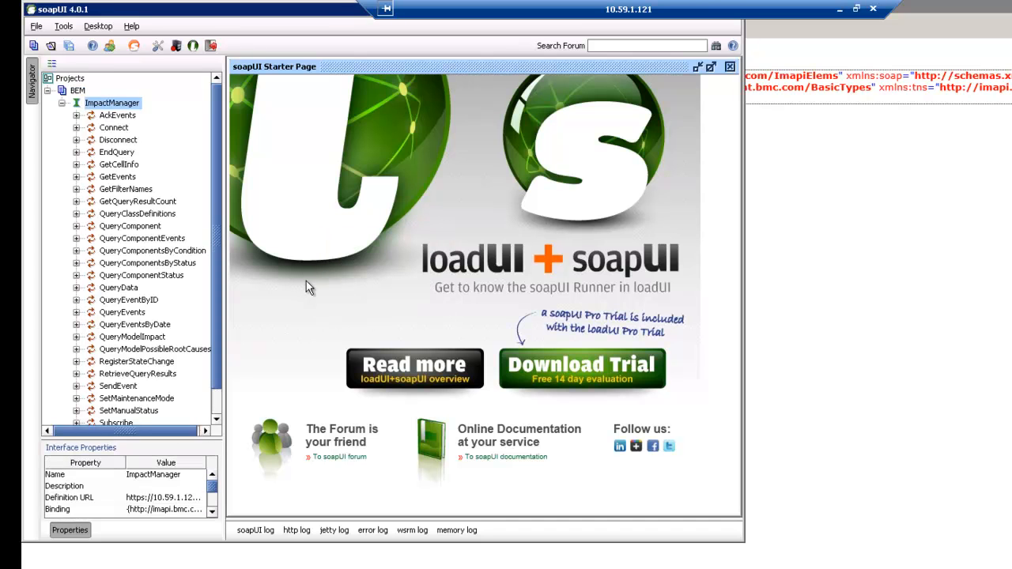
- Send GetCellInfo Request 1 to the port 8080 endpoint, which refuses the connection
left_click(386, 8)
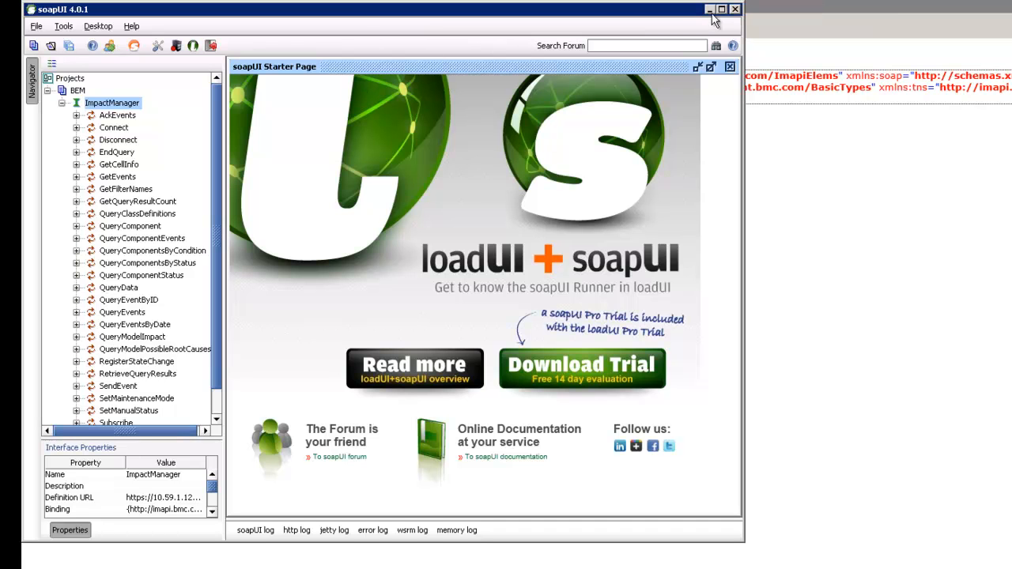
left_click(722, 9)
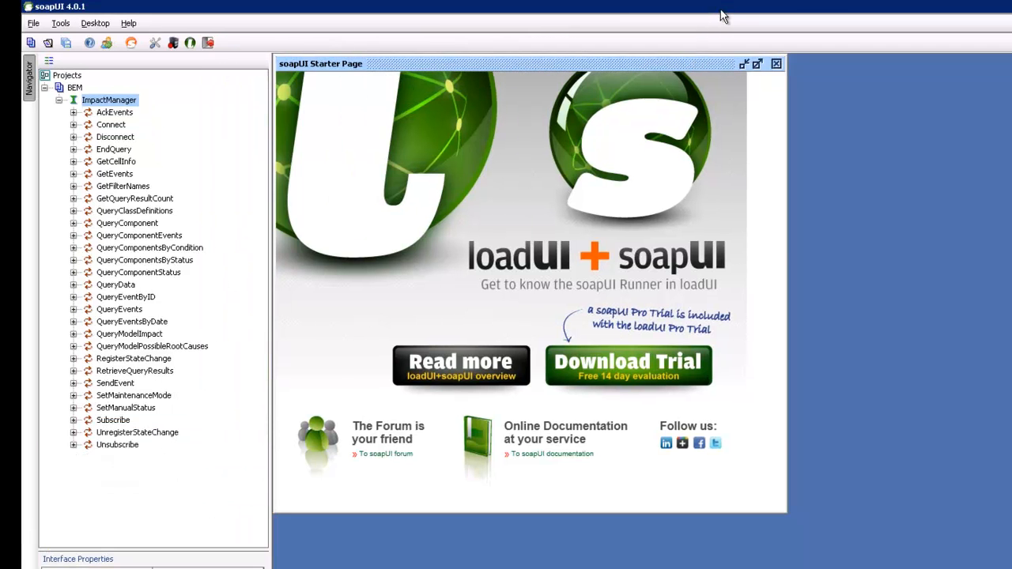
left_click(777, 64)
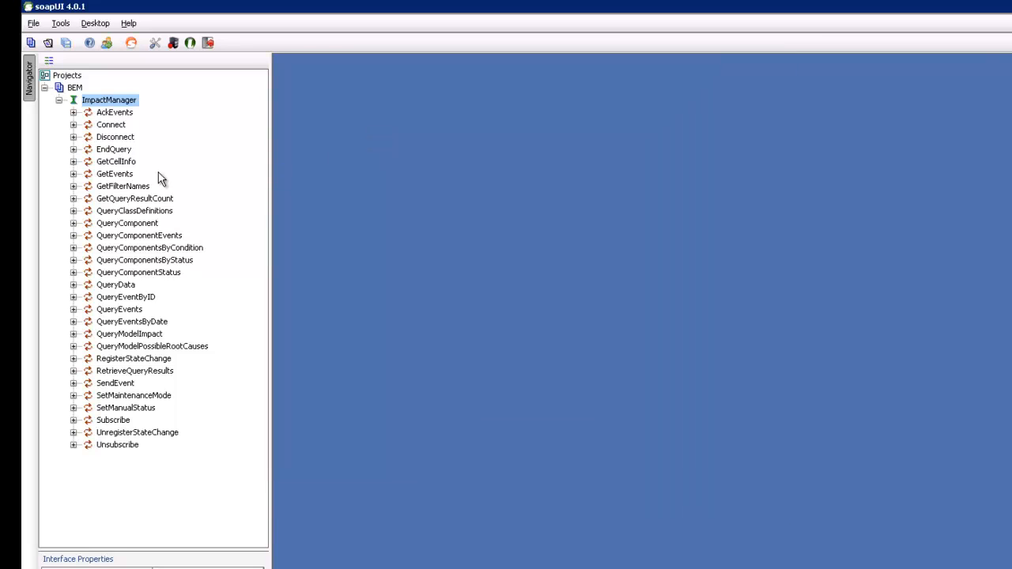
left_click(116, 161)
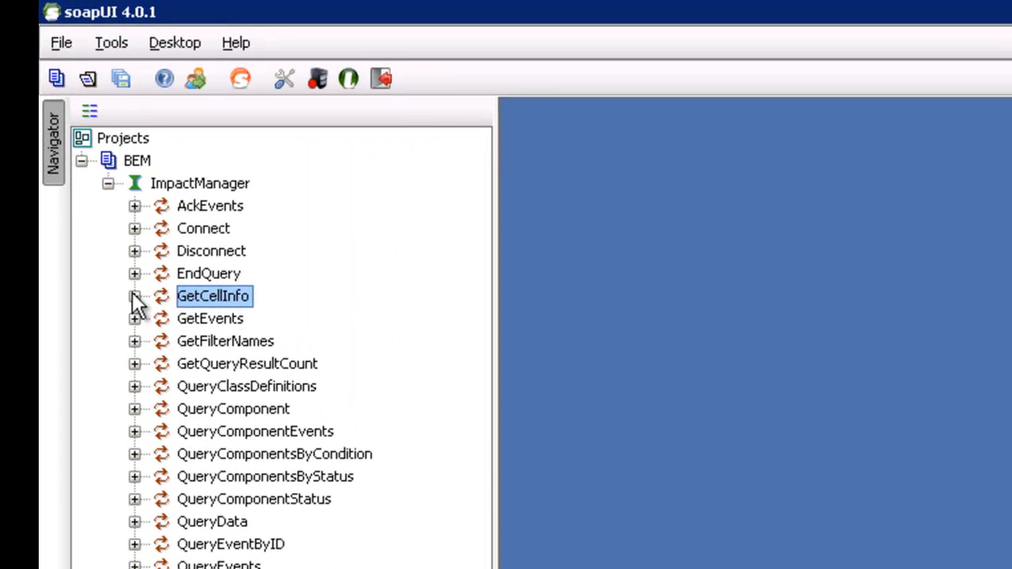
left_click(134, 296)
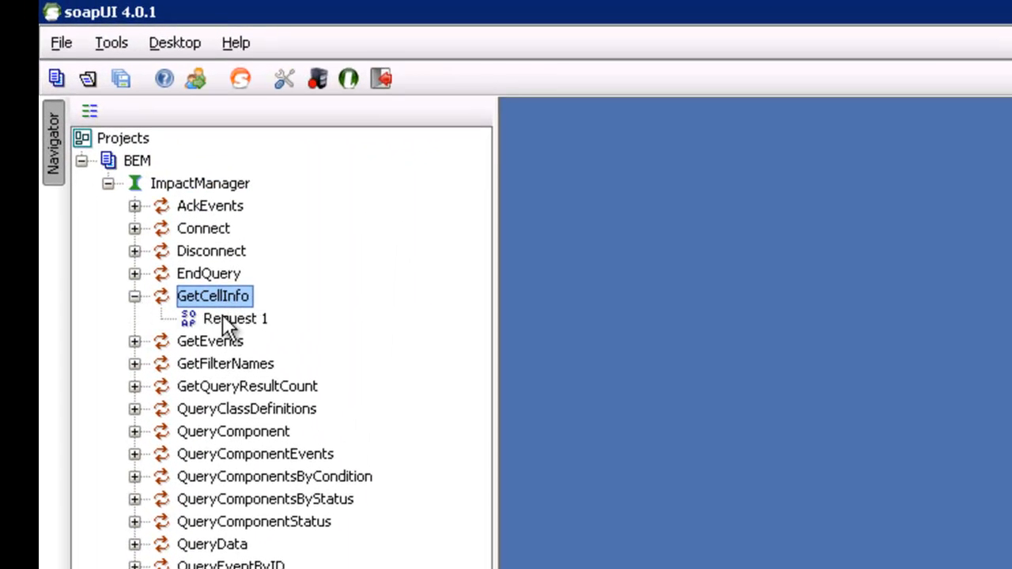
double_click(226, 319)
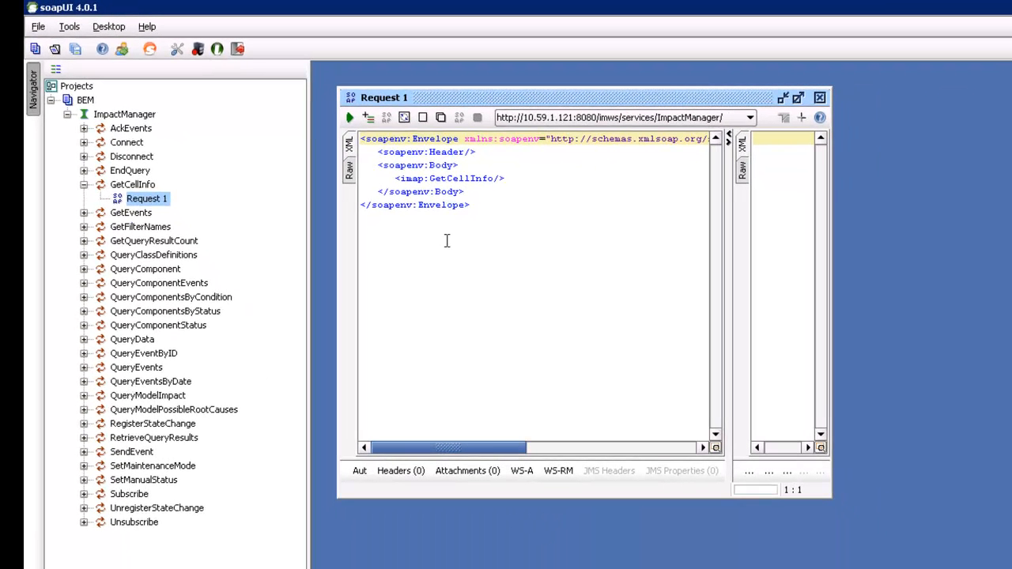
left_click(351, 118)
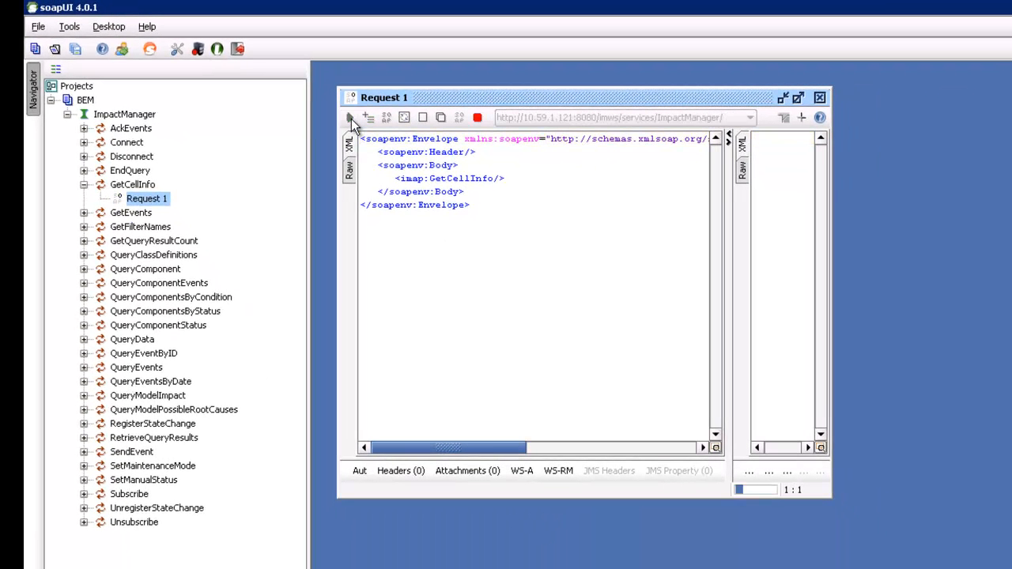
left_click(799, 98)
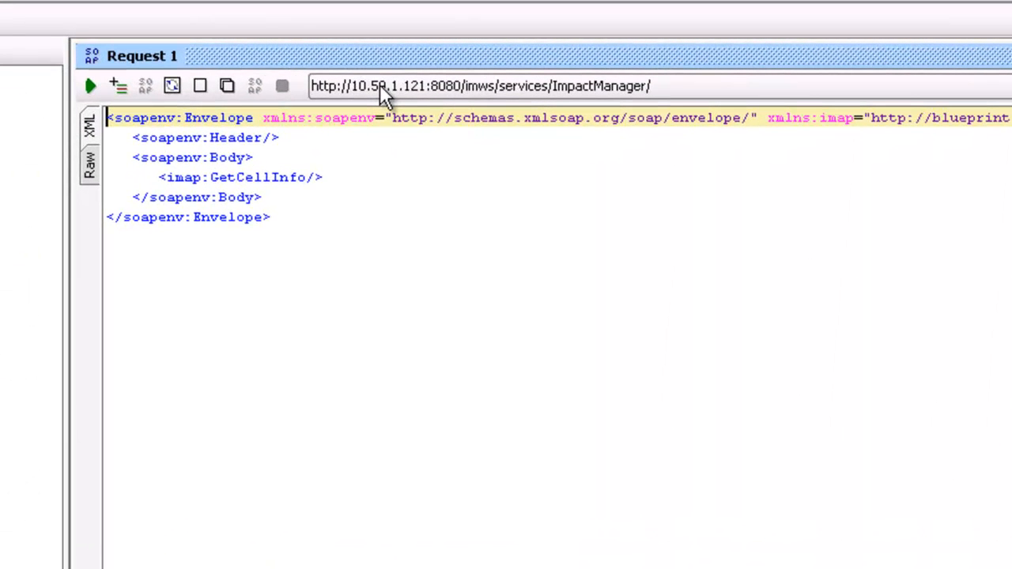
left_click(375, 62)
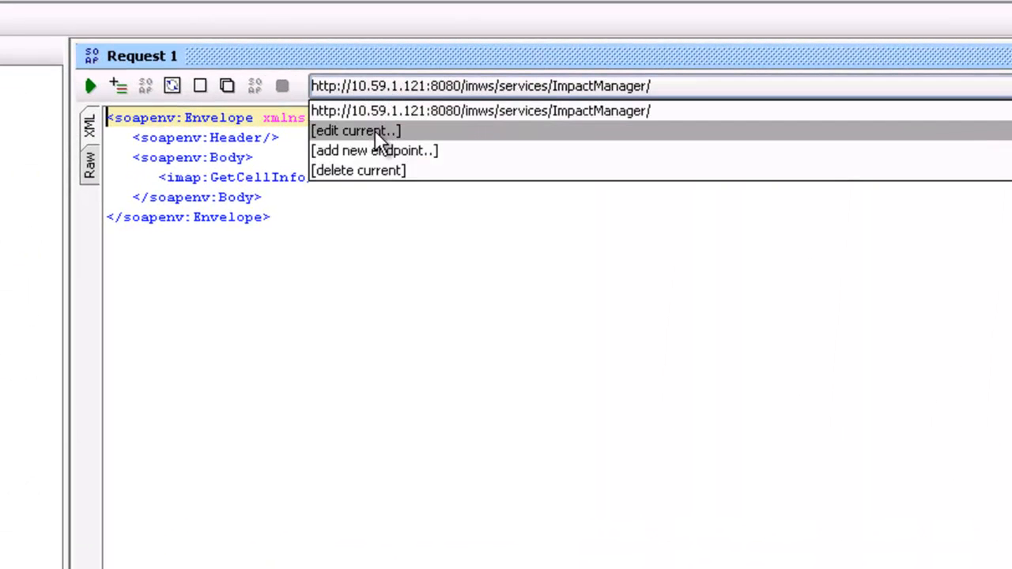
left_click(373, 125)
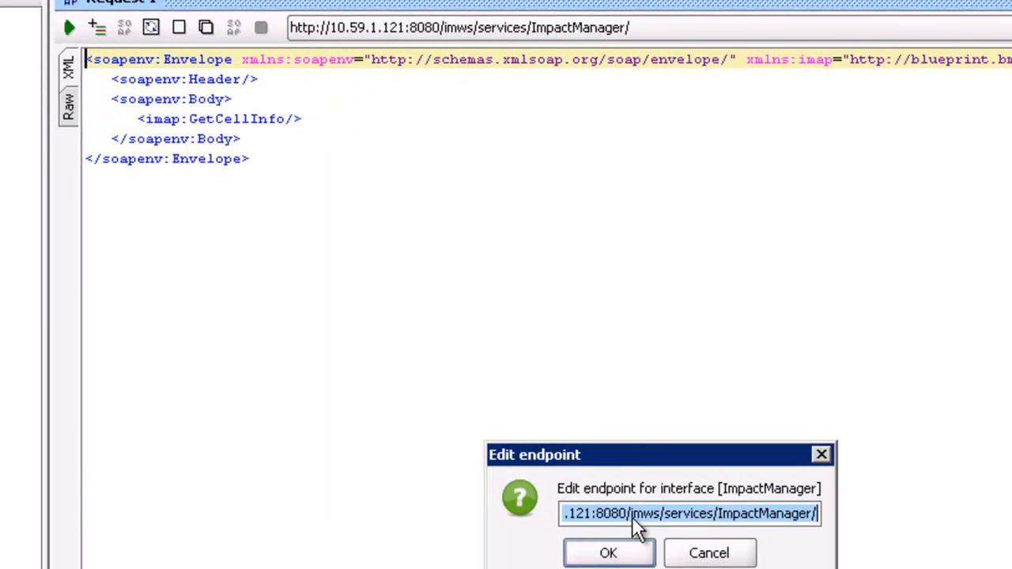
left_click(631, 514)
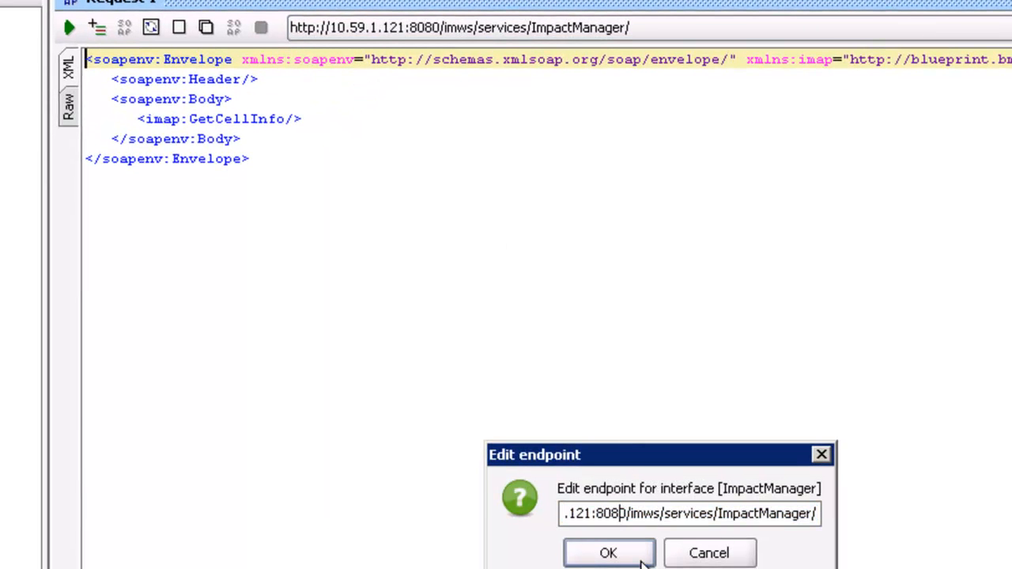
key("BackSpace")
key("BackSpace")
key("BackSpace")
key("BackSpace")
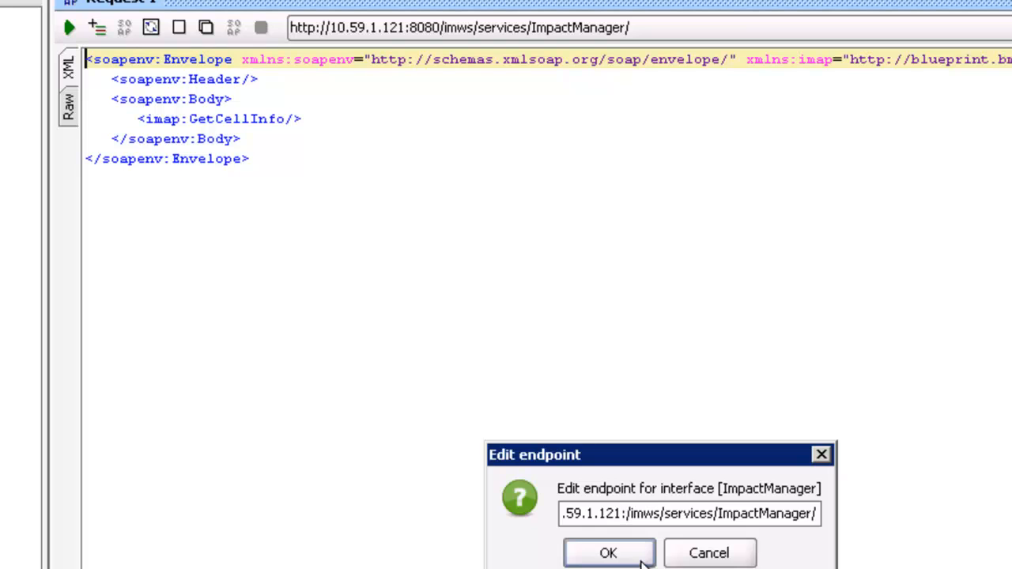
type("9443")
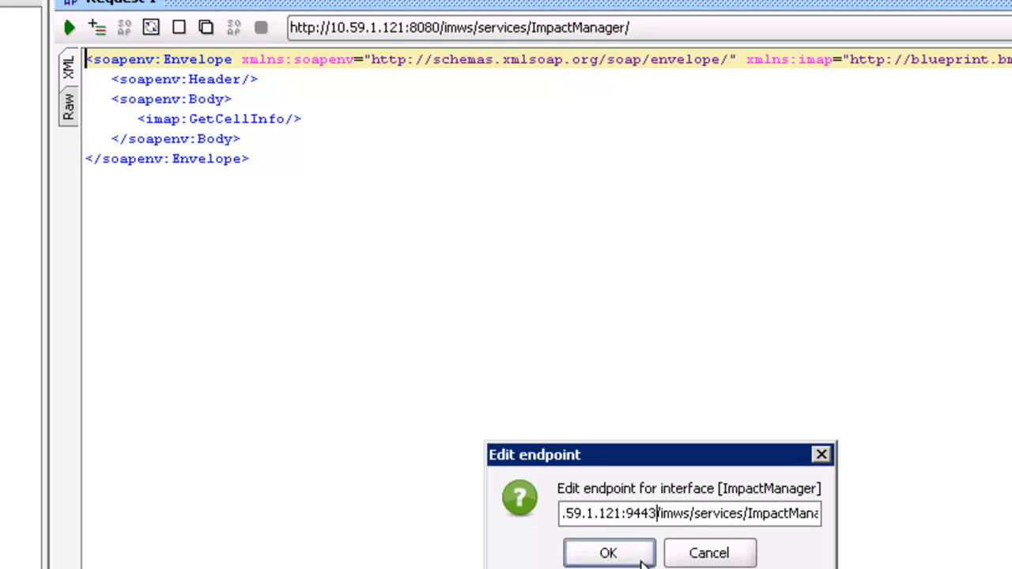
key("Home")
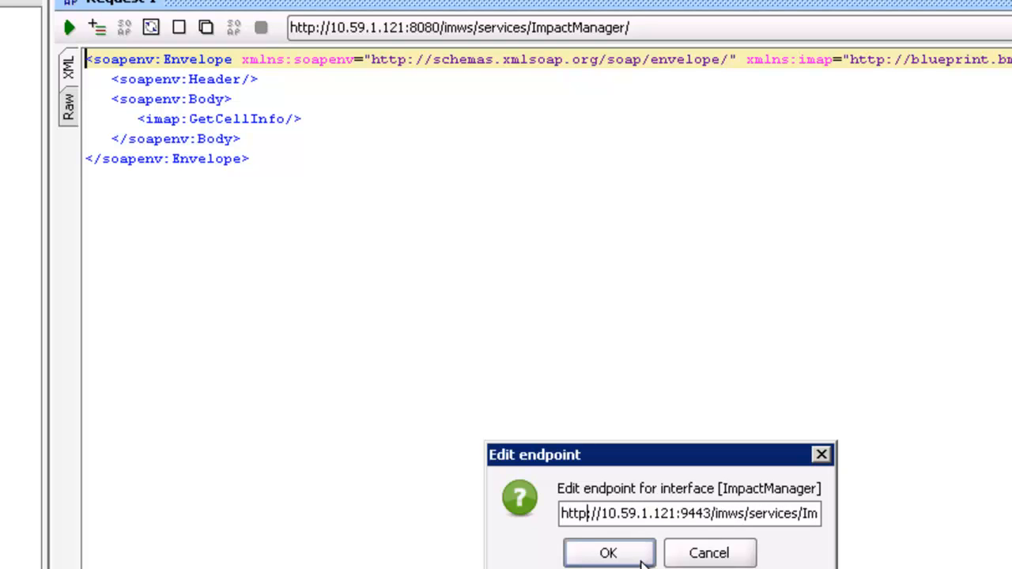
type("s")
left_click(608, 553)
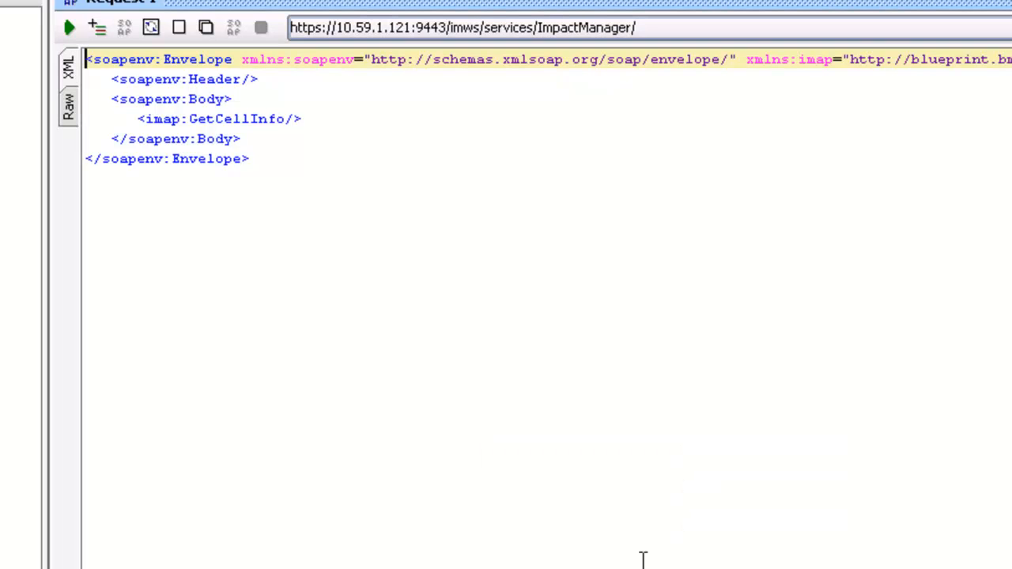
left_click(69, 27)
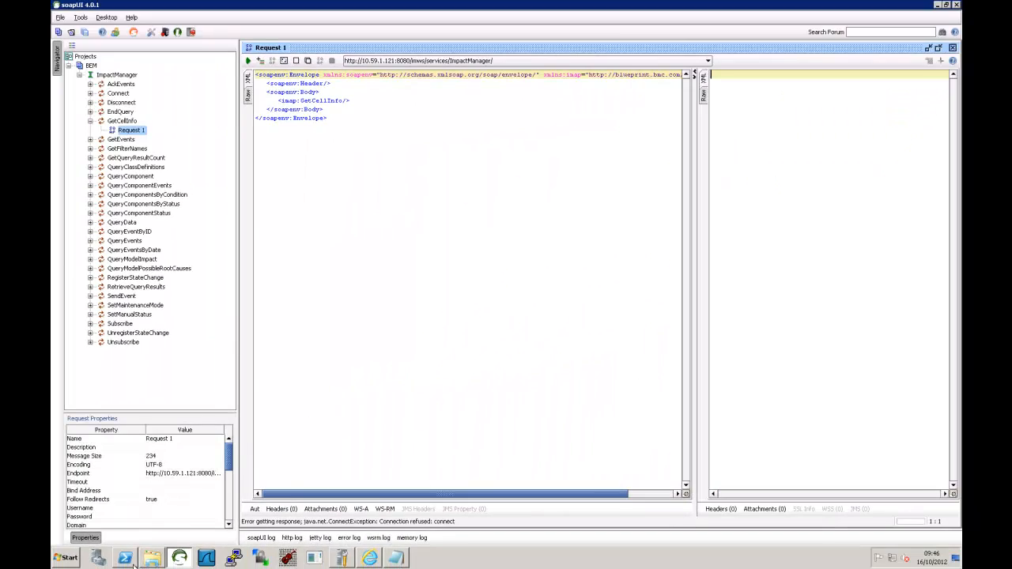
left_click(128, 561)
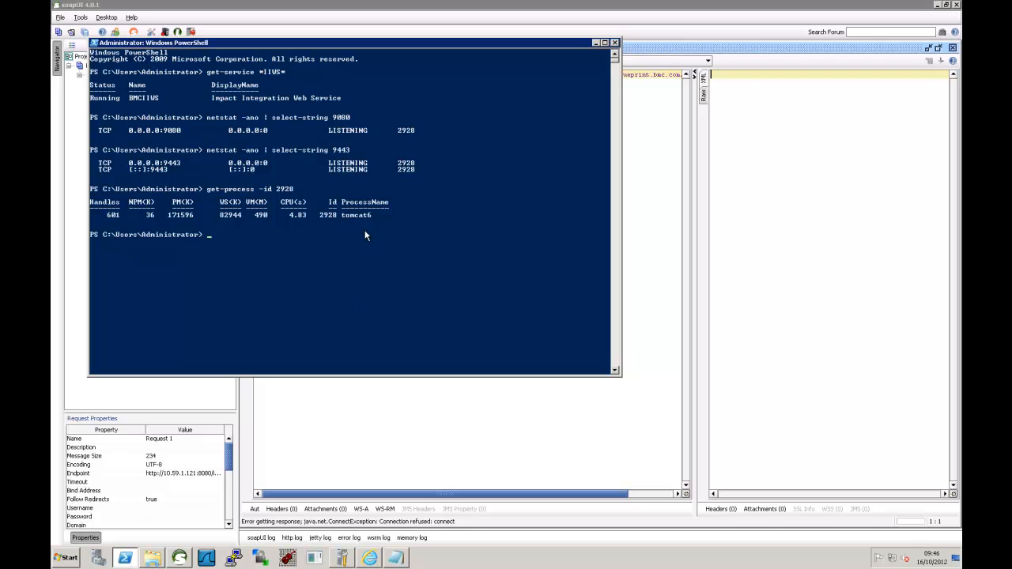
- List all firewall profiles with 'netsh adv show all', then return to the troubleshooting notes
left_click(399, 560)
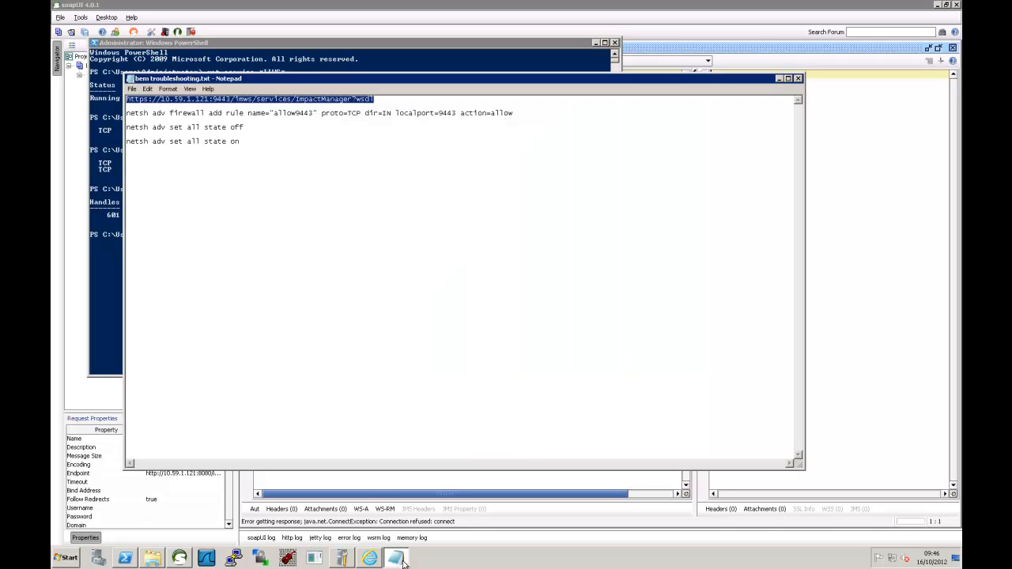
left_click(249, 127)
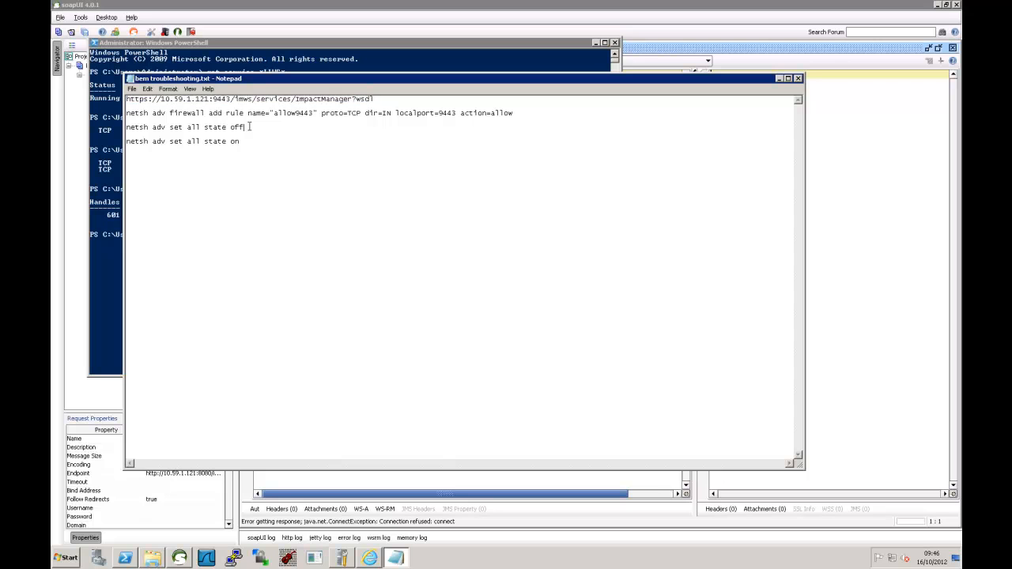
left_click(283, 53)
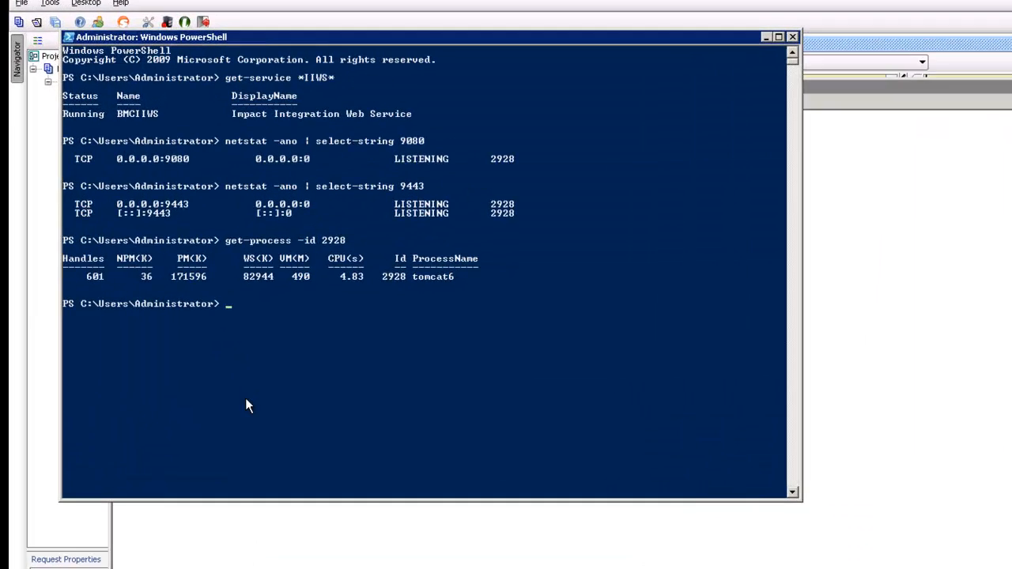
type("netsh adv show all")
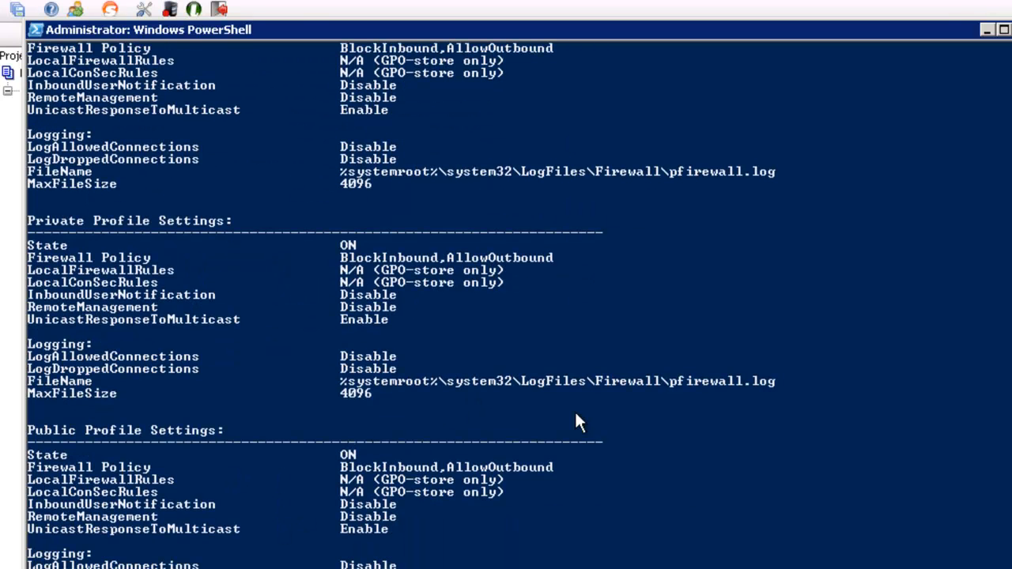
scroll(573, 408, "up", 1)
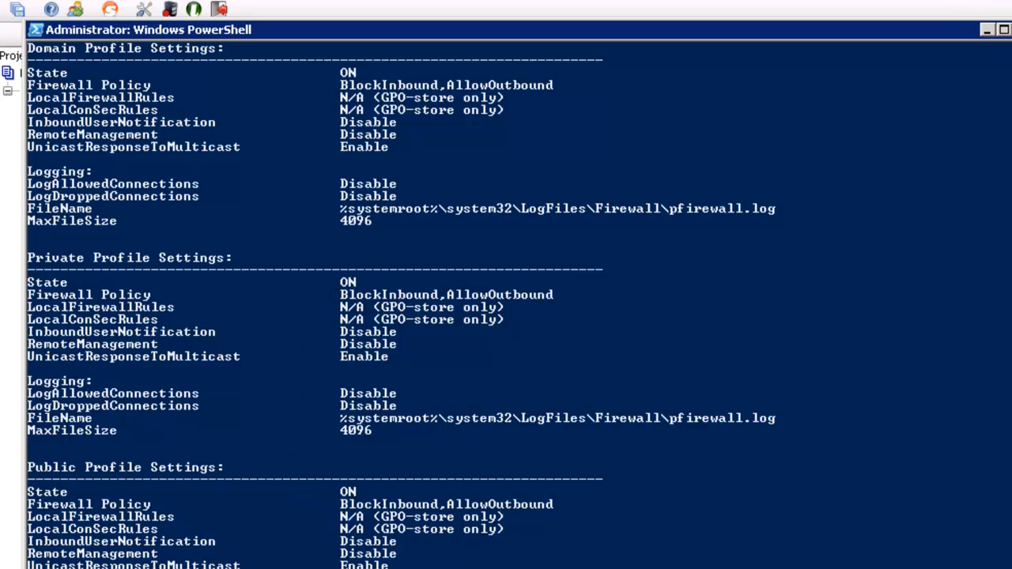
key("alt+Tab")
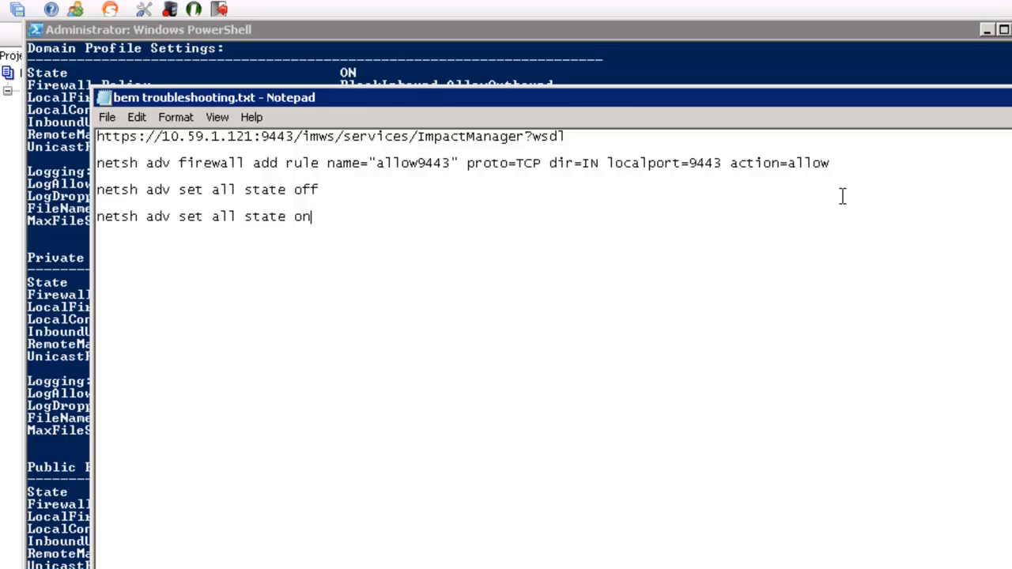
- Add inbound TCP firewall rule allow9443 by pasting the netsh command from the notes
left_click_drag(878, 162, 98, 164)
key("ctrl+c")
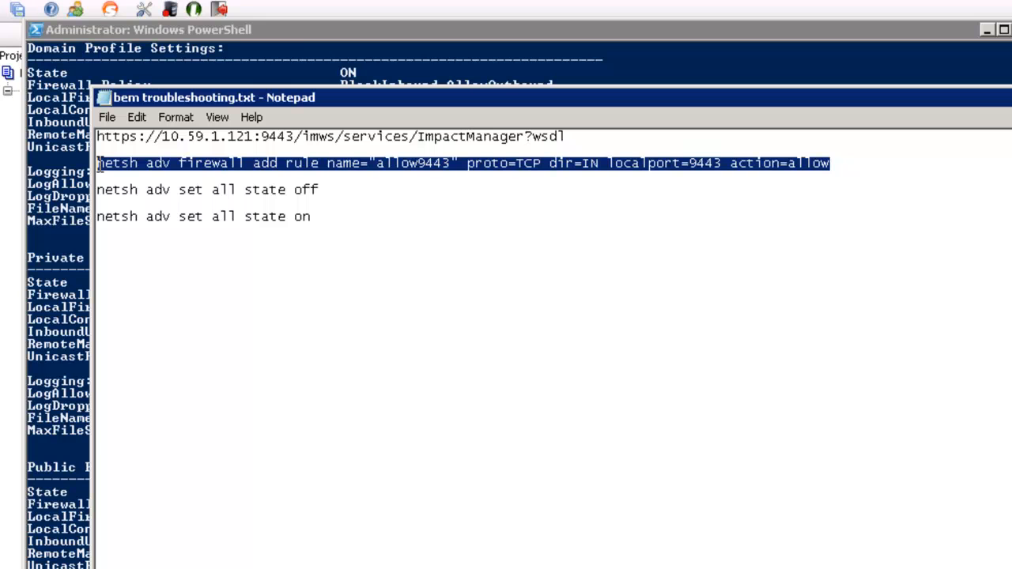
left_click(313, 27)
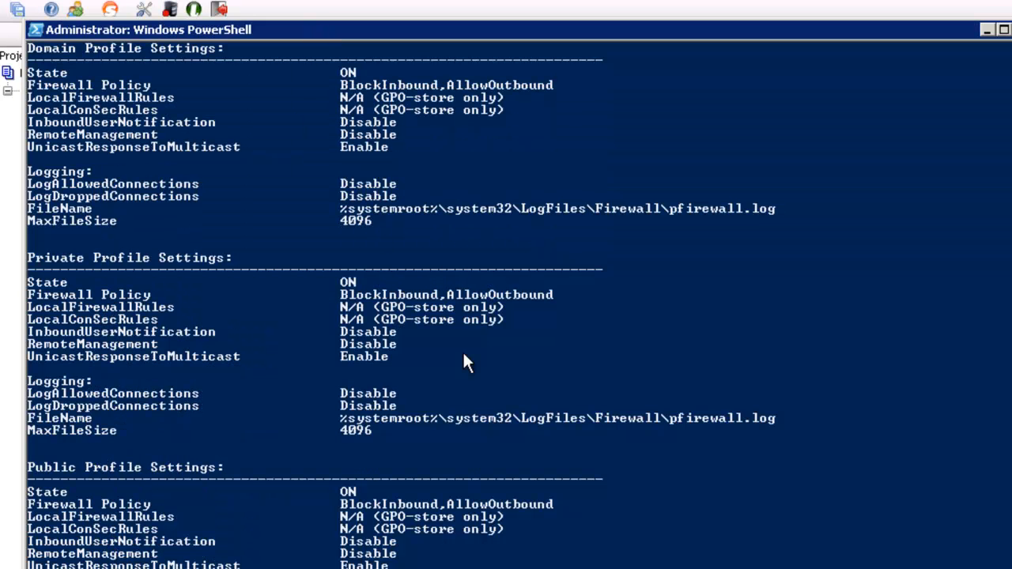
scroll(467, 363, "down", 2)
right_click(467, 363)
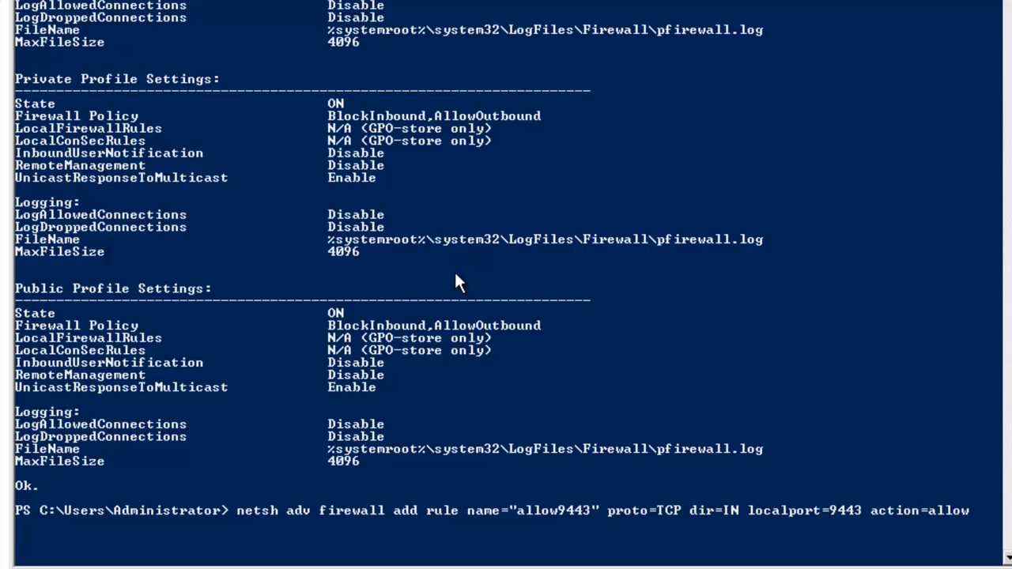
key("Return")
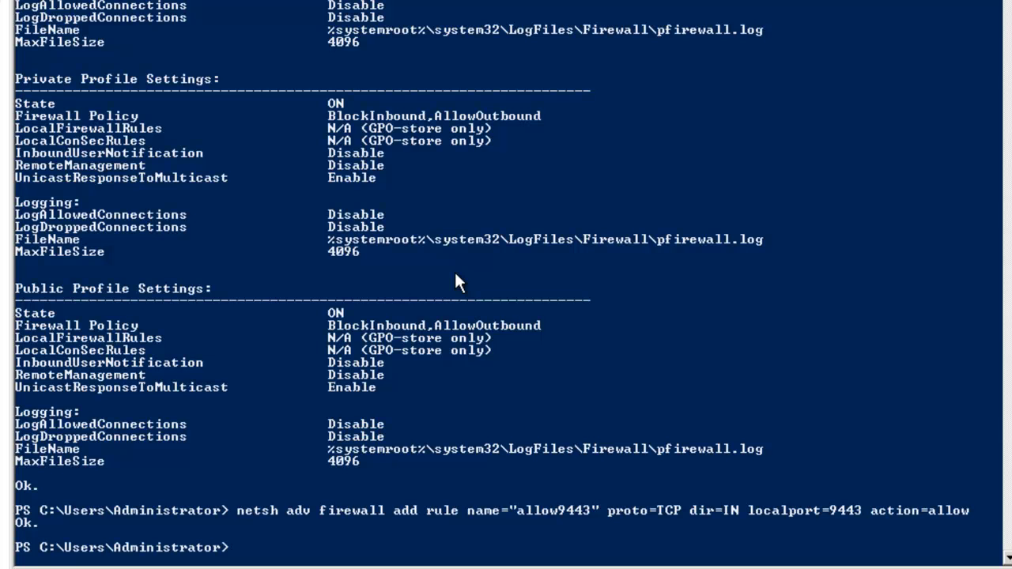
- Add a second inbound TCP firewall rule allow9080 for local port 9080
key("Up")
key("Left")
key("Left")
key("Left")
key("Left")
key("Left")
key("Left")
key("Left")
key("Left")
key("Left")
key("Left")
key("Left")
key("Left")
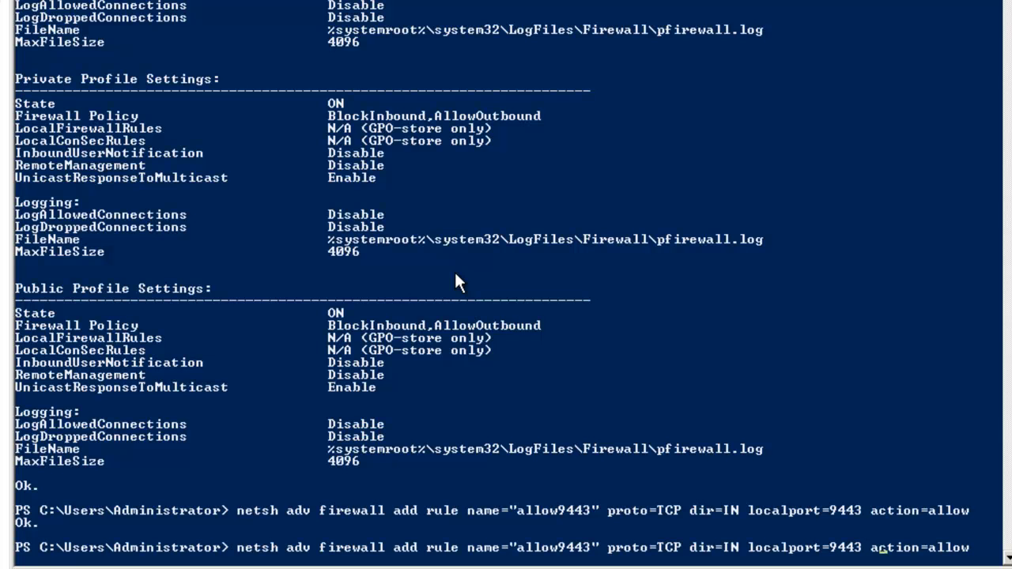
key("Left")
key("BackSpace")
key("BackSpace")
key("BackSpace")
type("080")
key("Left")
key("Left")
key("Left")
key("Left")
key("Left")
key("Left")
key("Left")
key("Left")
key("Left")
key("Left")
key("Left")
key("Left")
key("Left")
key("Left")
key("Left")
key("Left")
key("Left")
key("Left")
key("Left")
key("Left")
key("Left")
key("Left")
key("Left")
key("Left")
key("Left")
key("BackSpace")
key("BackSpace")
key("BackSpace")
type("080")
key("Return")
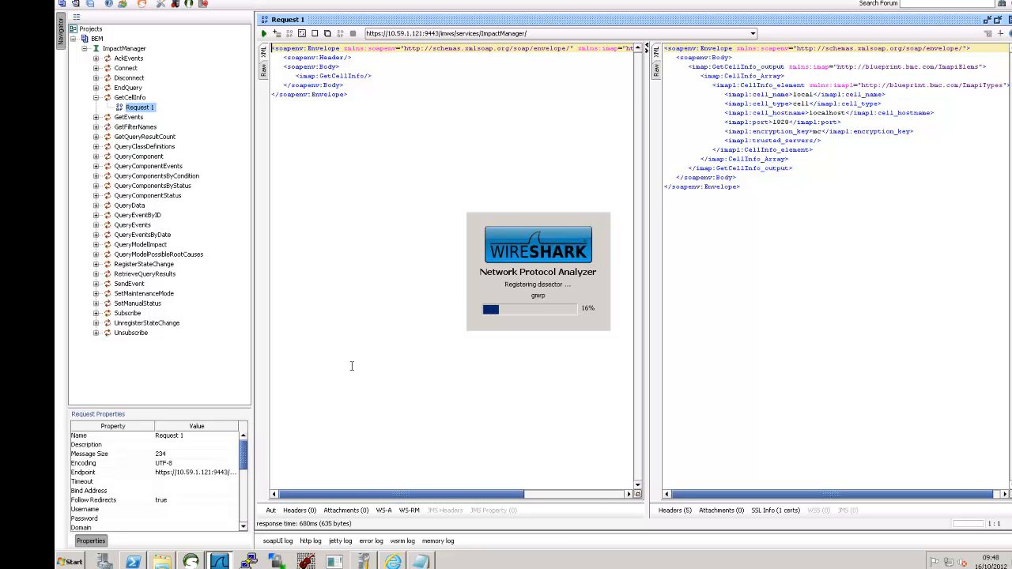
- Rename the soapUI project BEM to BEM-HTTPS and minimise Wireshark
right_click(98, 43)
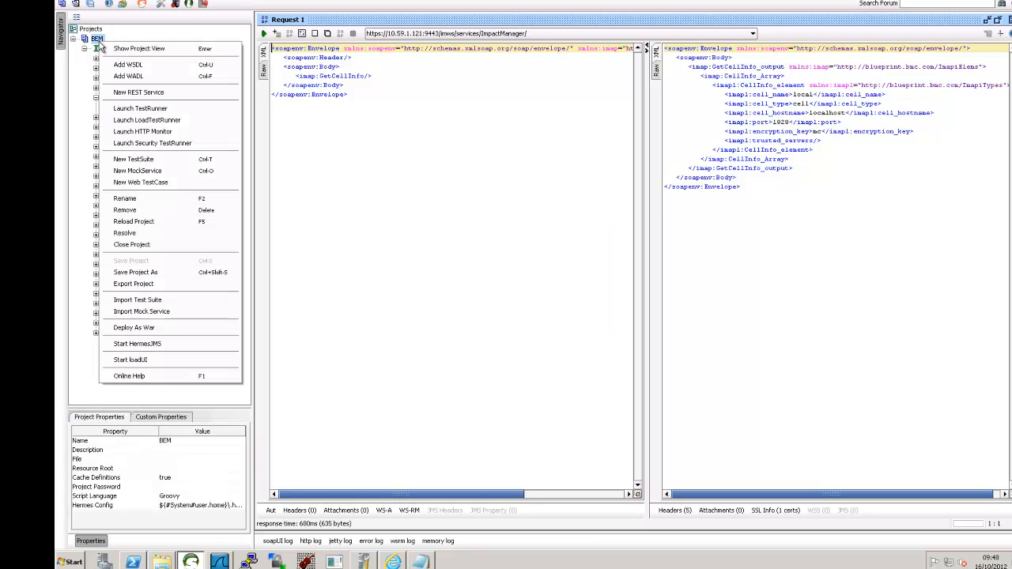
left_click(136, 200)
left_click(518, 259)
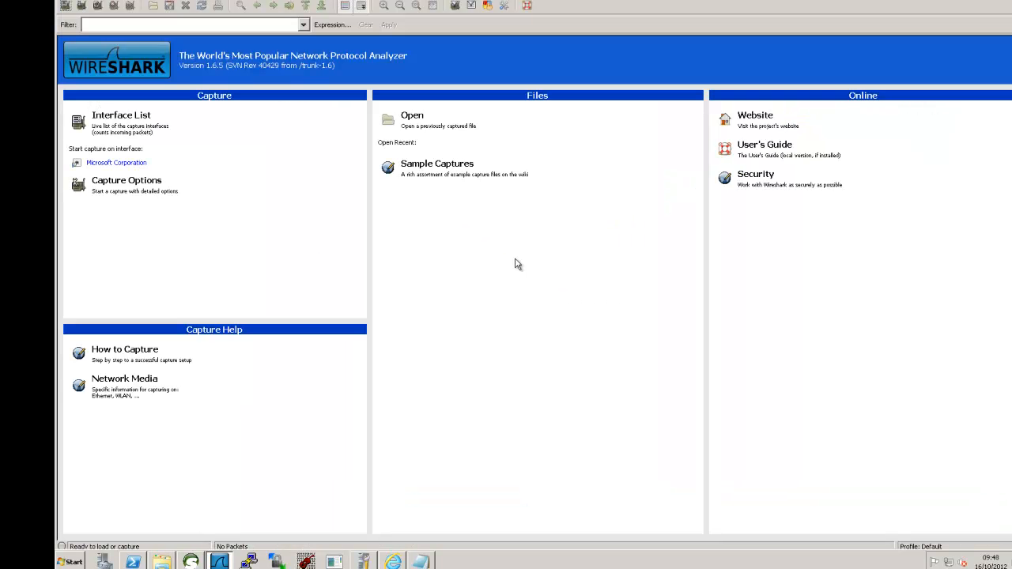
type("-")
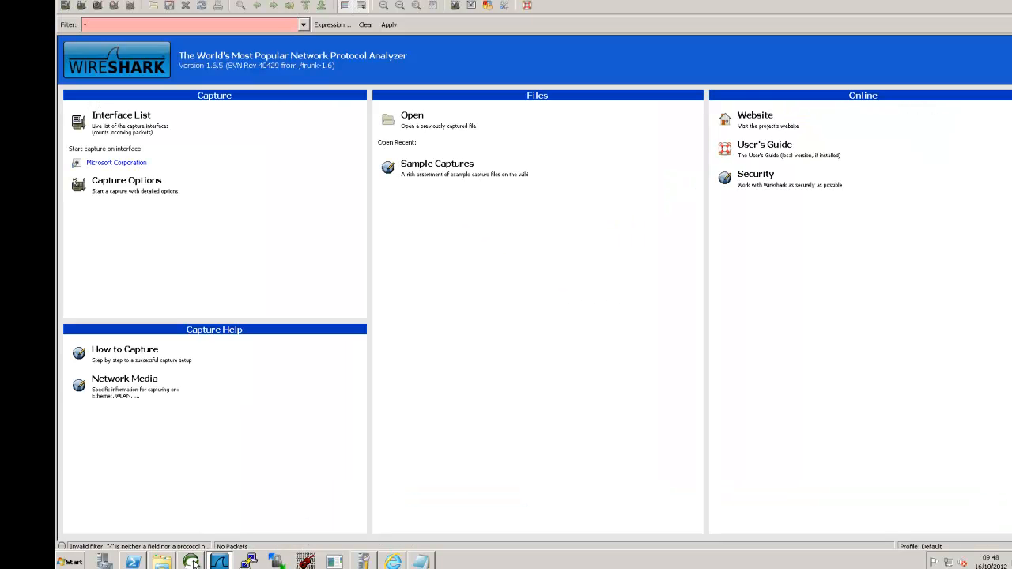
left_click(219, 561)
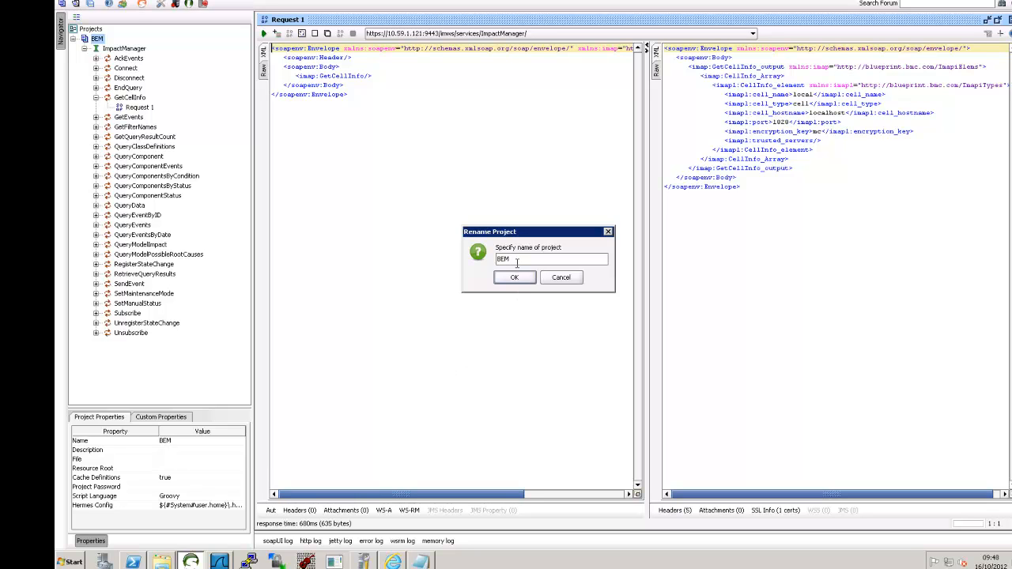
- Name the soapUI project BEM-HTTPS and start a Wireshark capture filtered to 'tcp port 9443 or tcp port 9080'
type("-HTTPS")
key("Return")
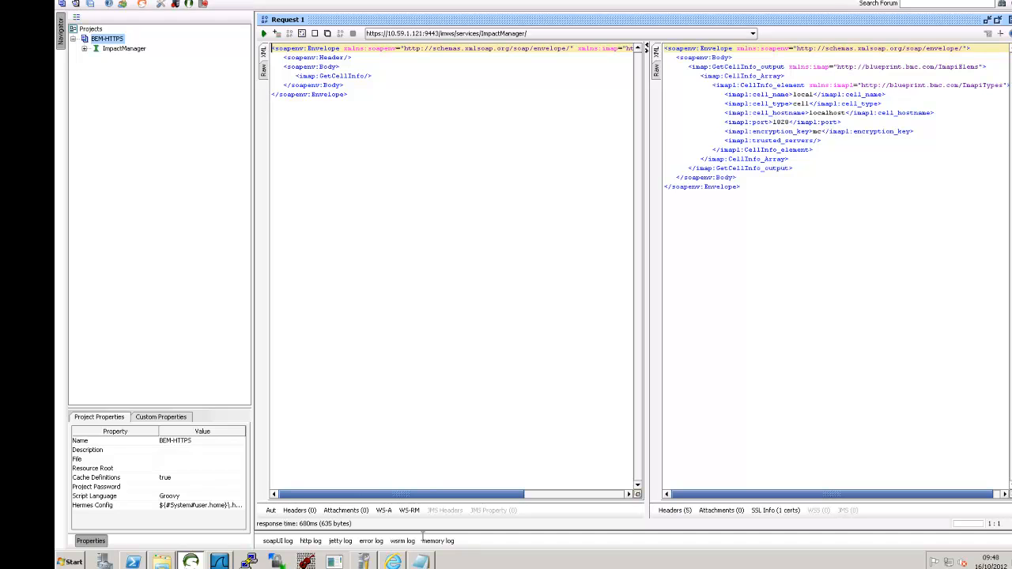
left_click(224, 562)
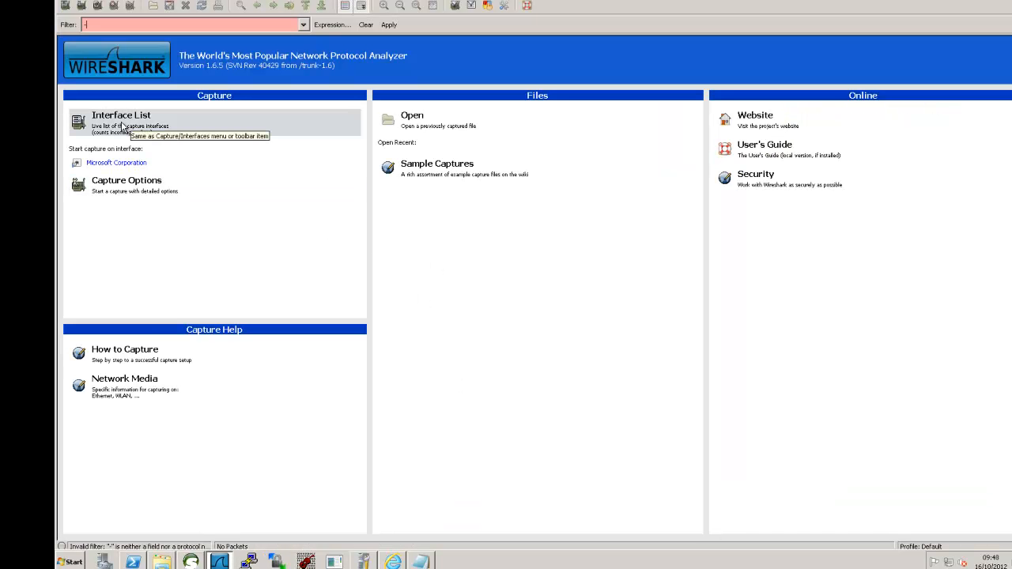
left_click(115, 186)
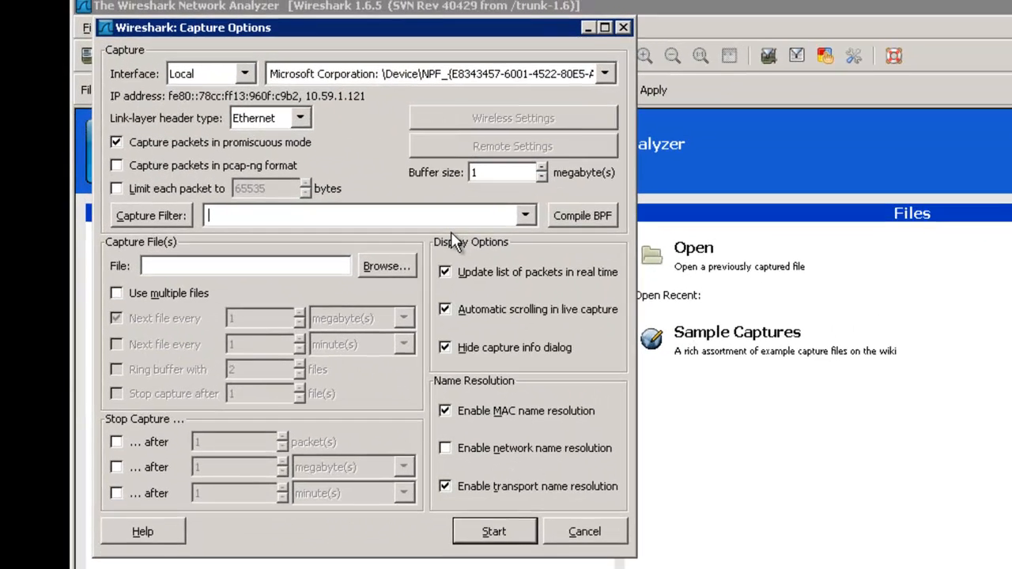
type("t")
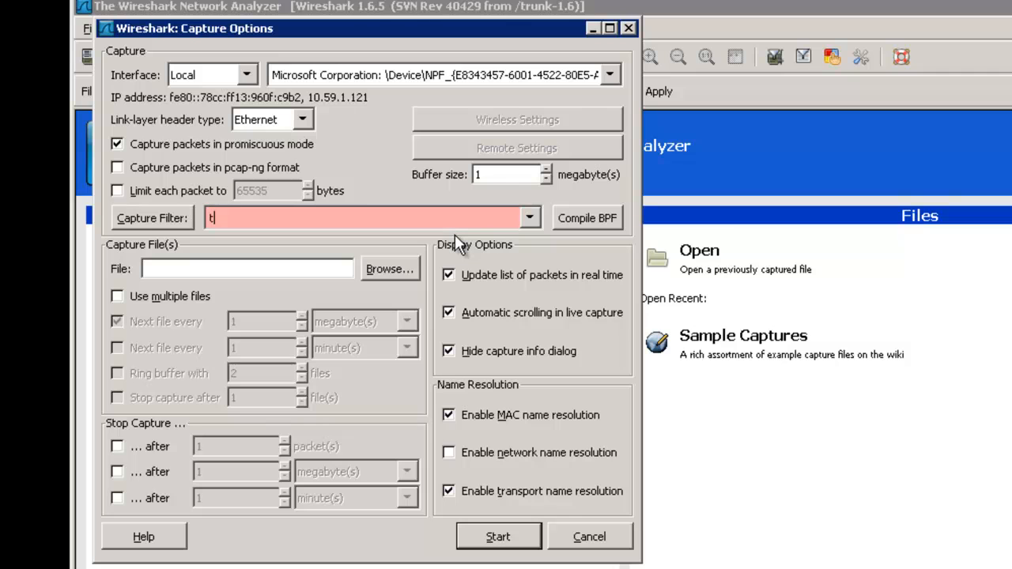
type("cp port == 9443 or ")
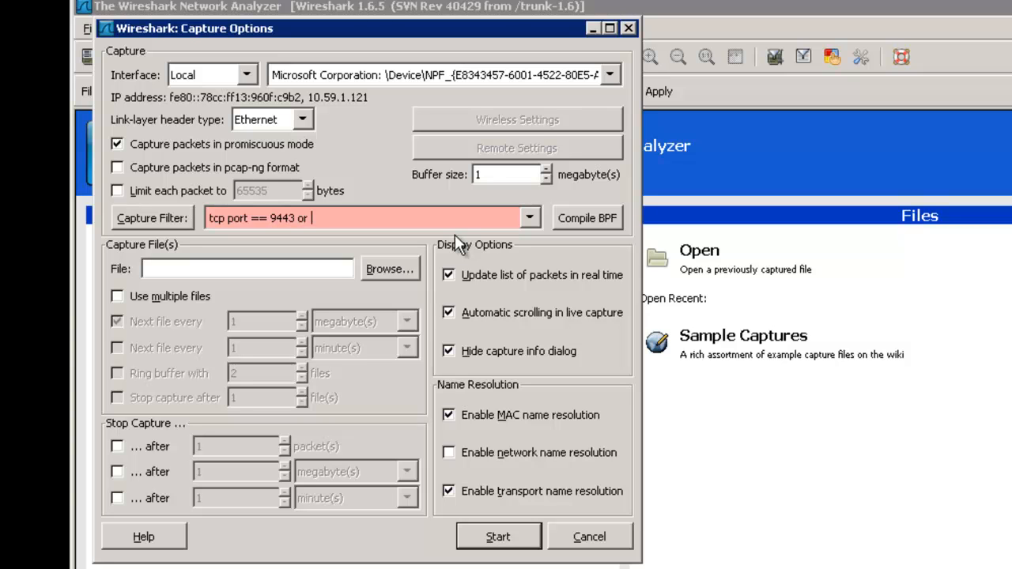
type("tcp port == 9080")
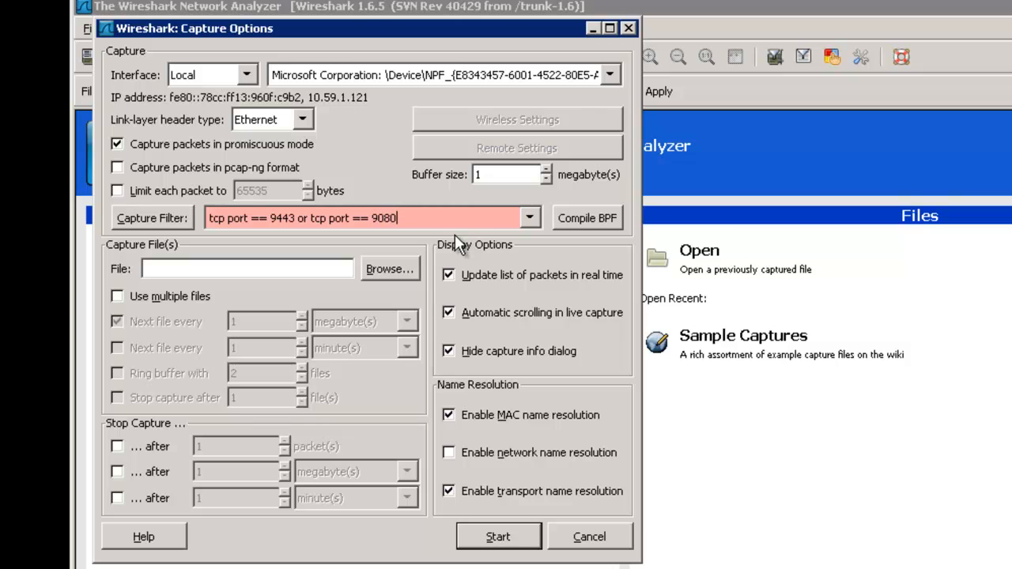
key("Tab")
left_click(271, 215)
key("BackSpace")
key("BackSpace")
key("BackSpace")
key("Right")
key("Right")
key("Right")
key("Right")
key("Right")
key("Right")
key("Right")
key("Right")
key("Right")
key("Right")
key("Right")
key("Right")
key("Right")
key("Right")
key("Right")
key("Right")
key("Right")
key("Right")
key("Right")
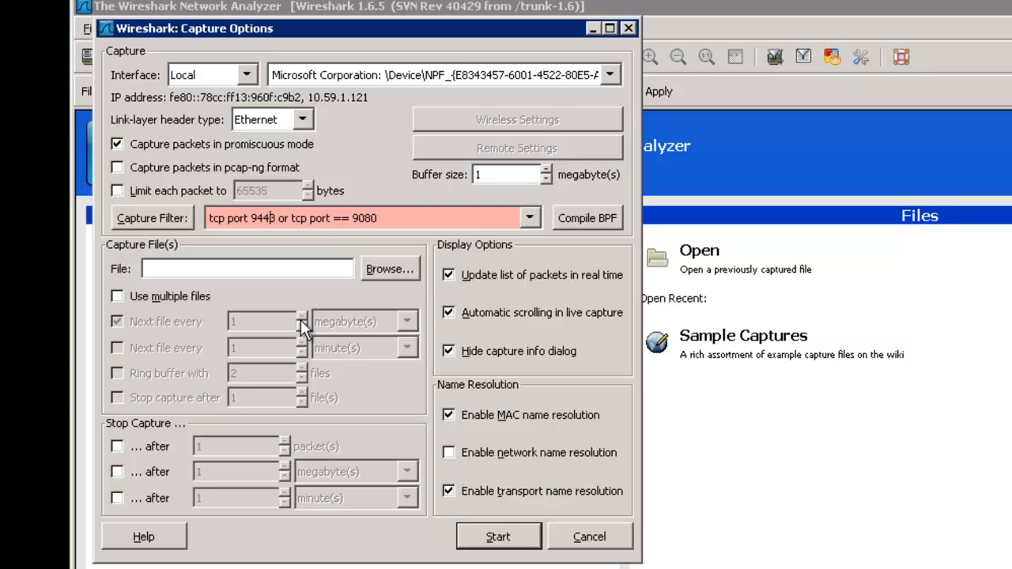
key("BackSpace")
key("BackSpace")
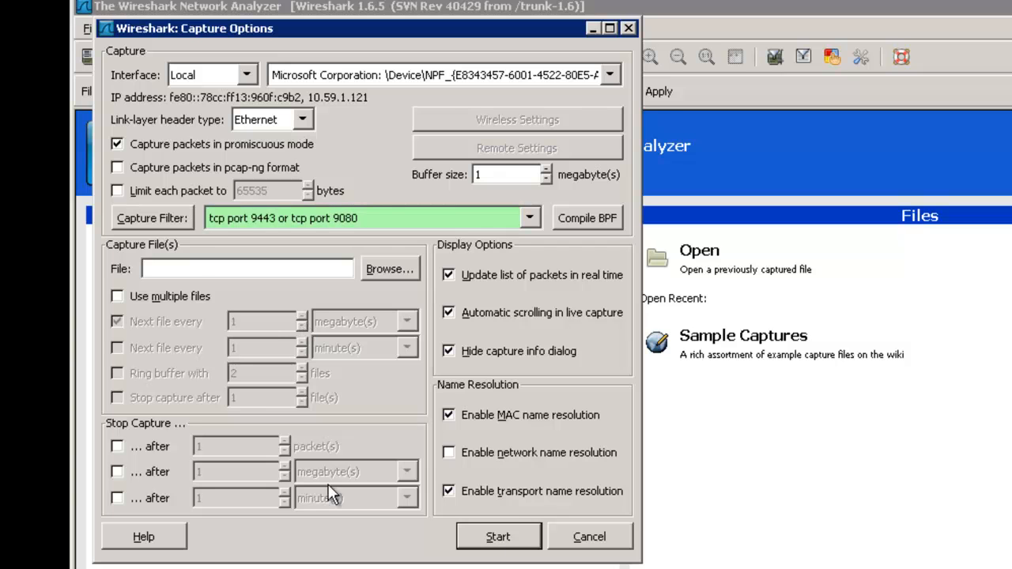
left_click(506, 539)
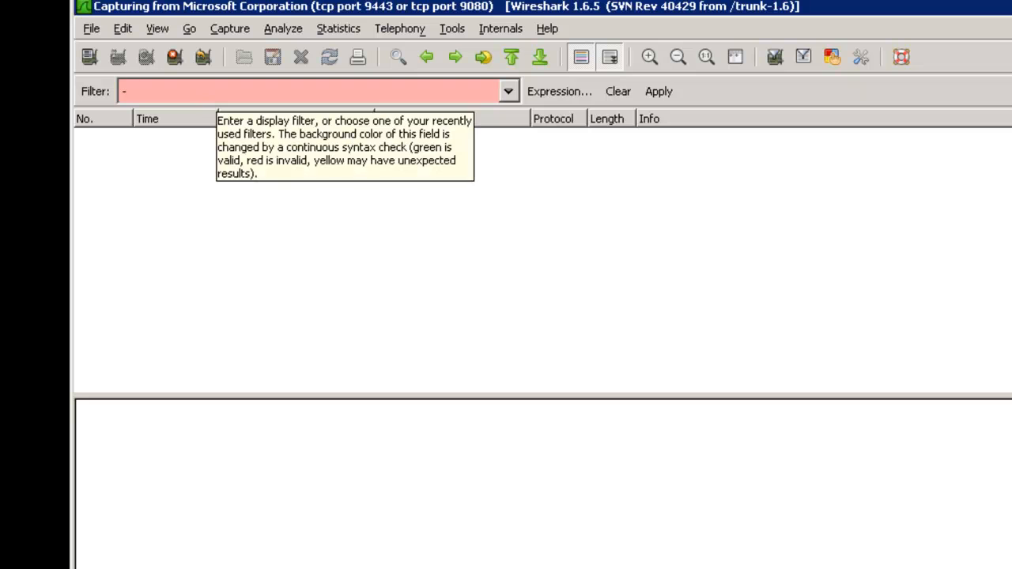
- Clear the stray display-filter character and reload the ImpactManager WSDL page in the browser
key("BackSpace")
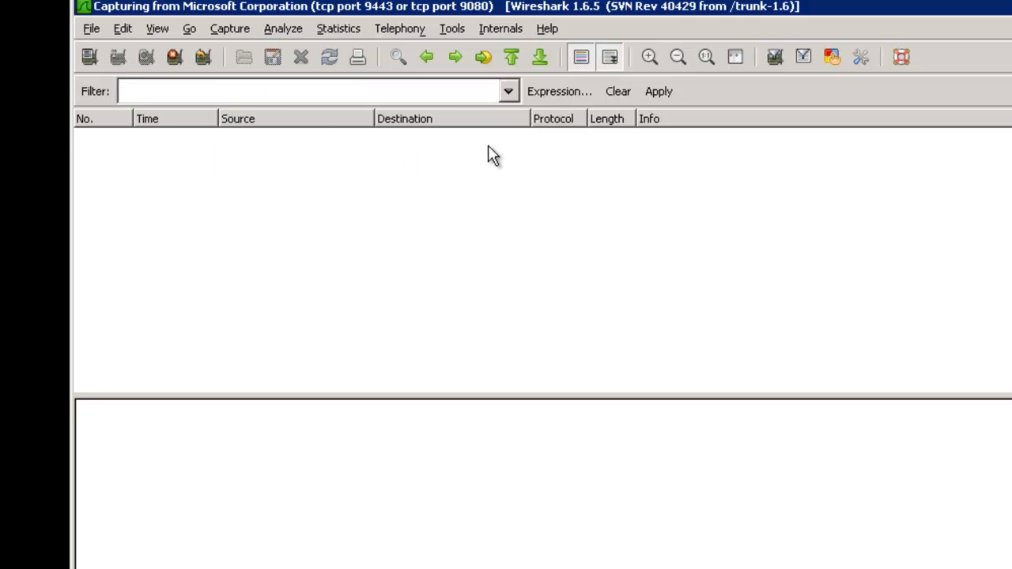
left_click(361, 561)
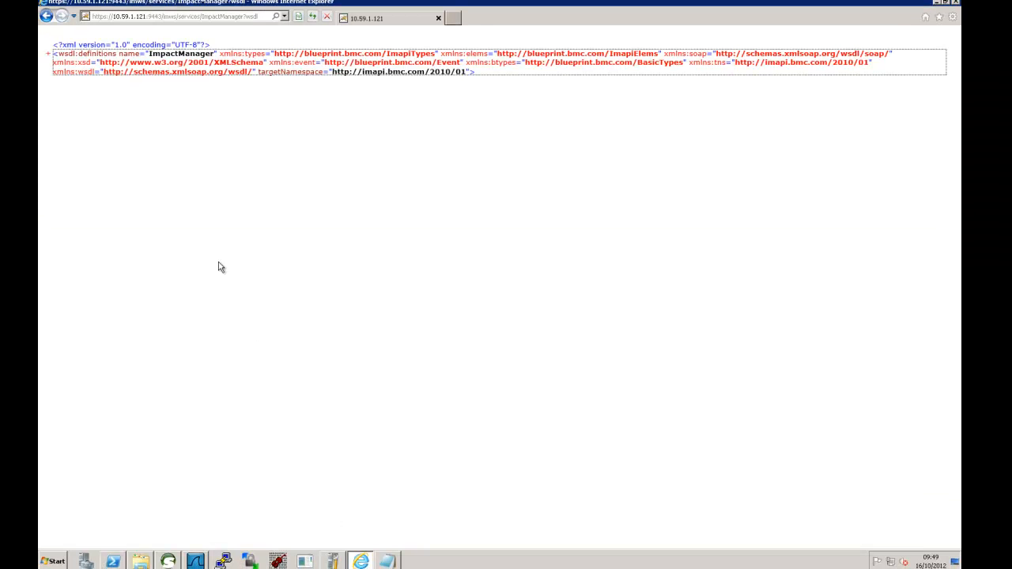
left_click(313, 17)
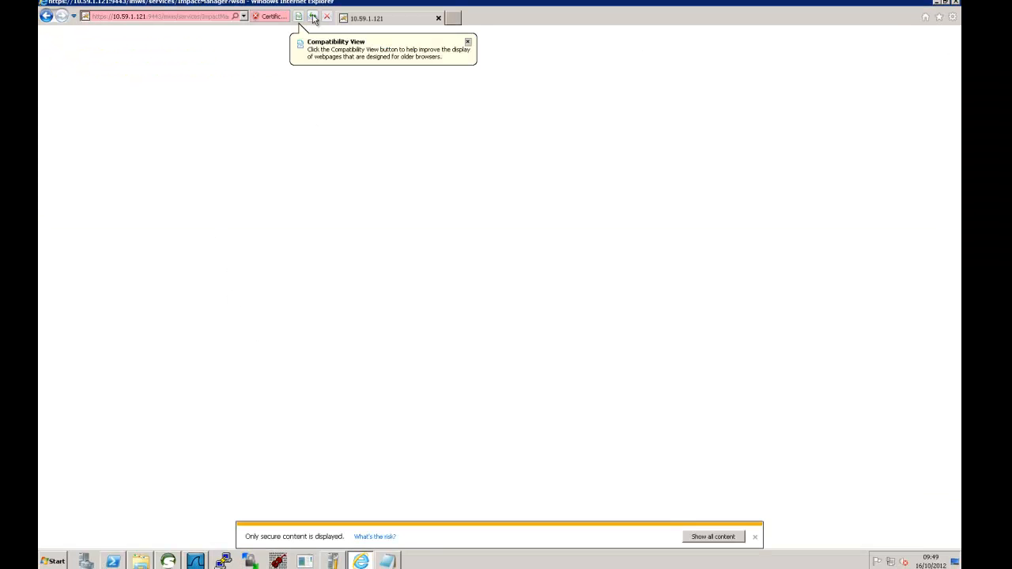
left_click(709, 538)
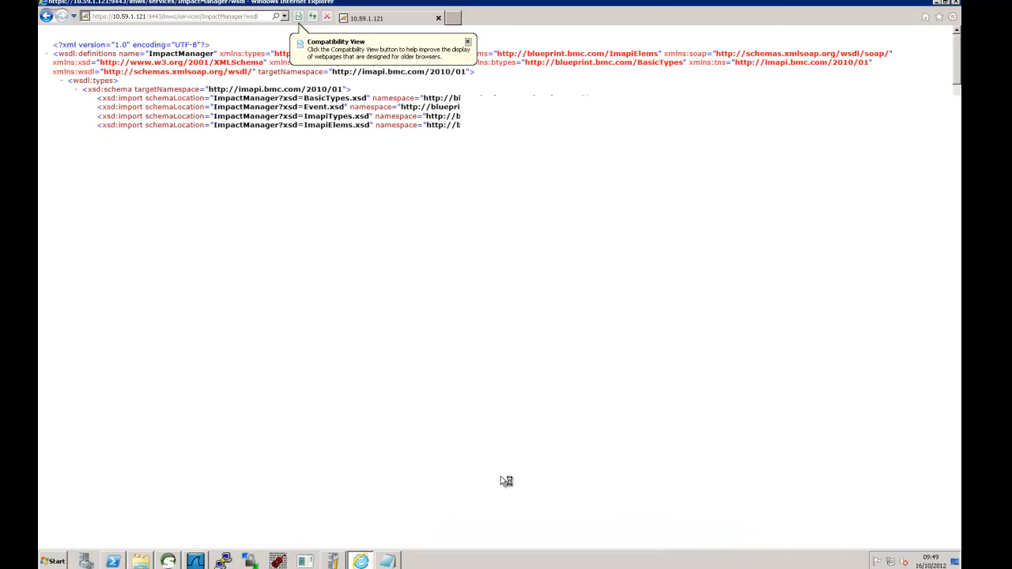
left_click(198, 562)
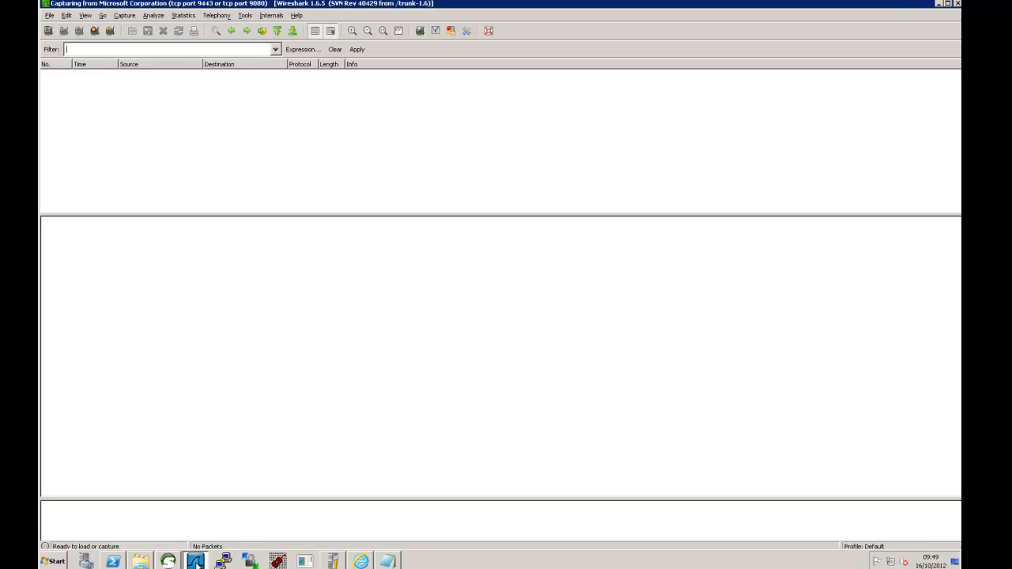
- Re-send the GetCellInfo request from soapUI, confirm Wireshark still shows no packets, and minimise the remote session
left_click(169, 562)
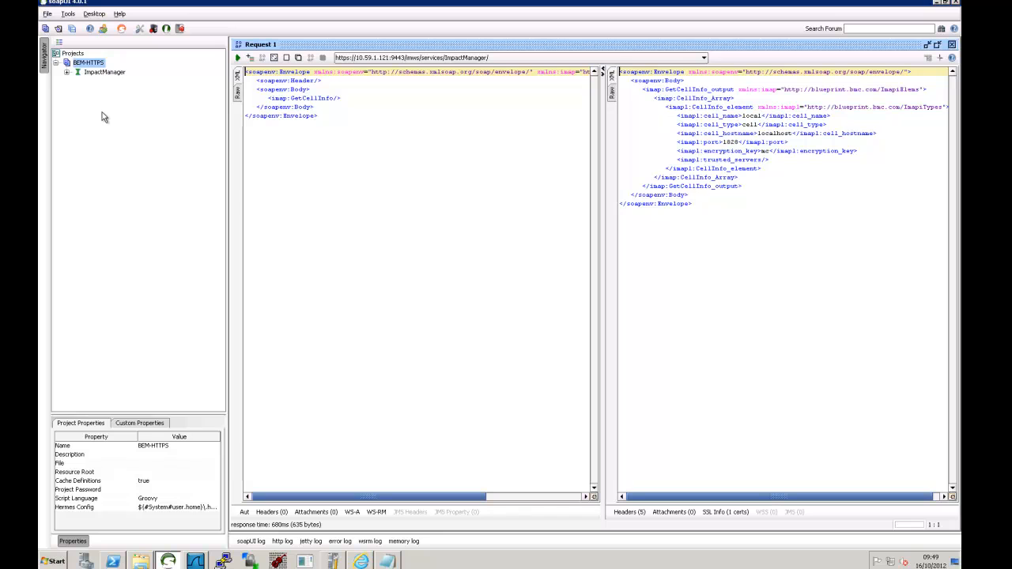
left_click(239, 59)
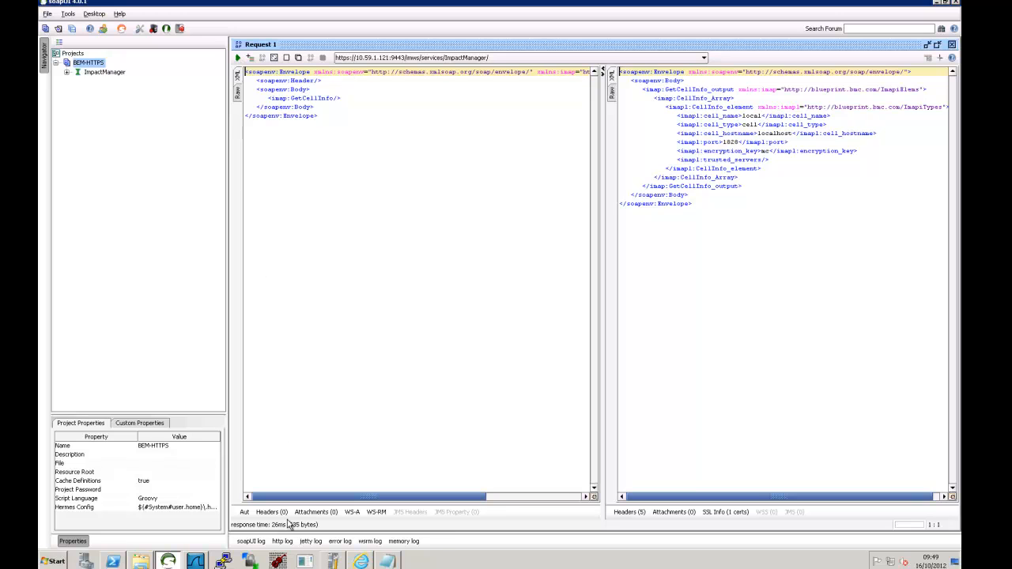
left_click(201, 562)
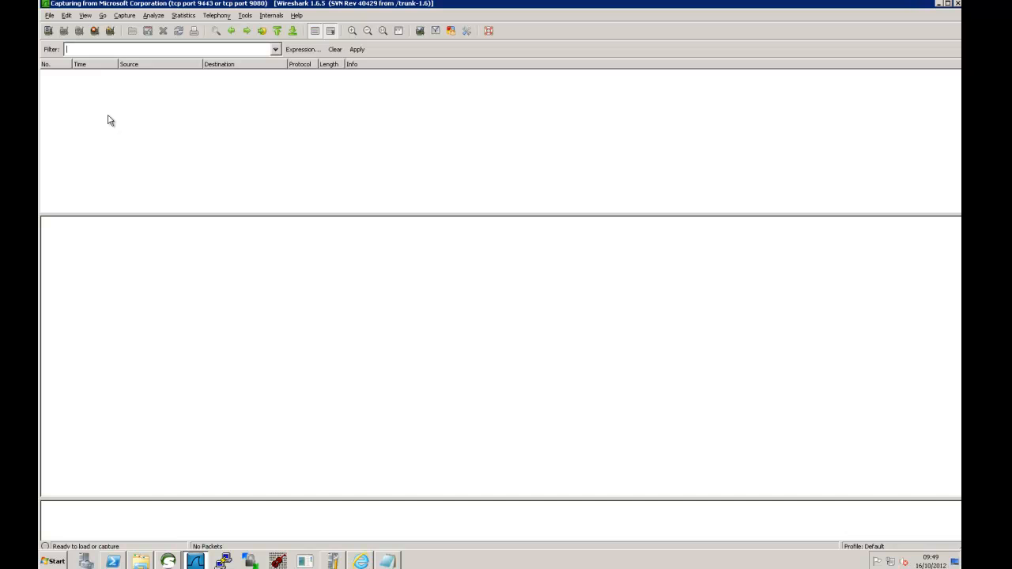
mouse_move(596, 5)
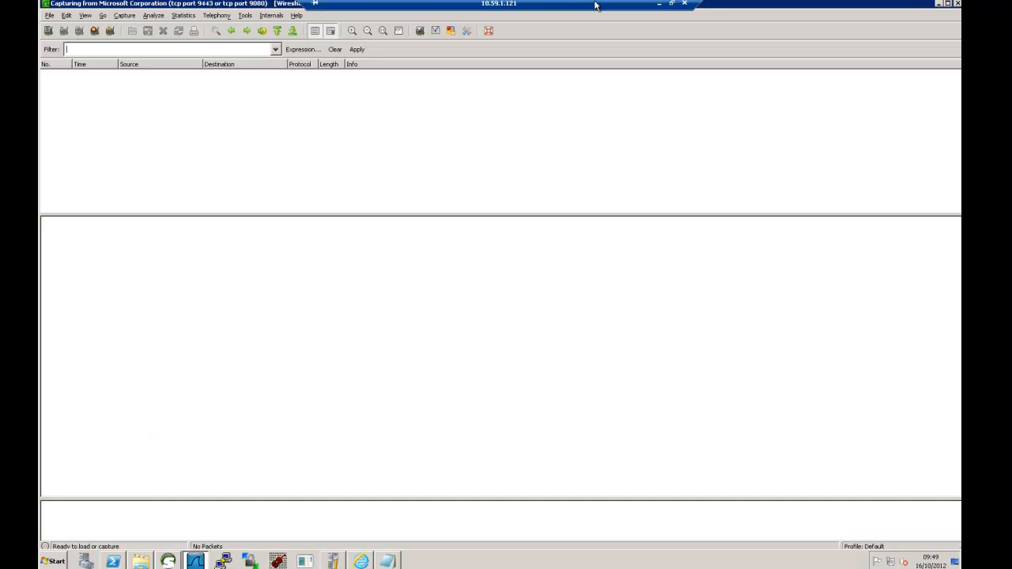
left_click(659, 4)
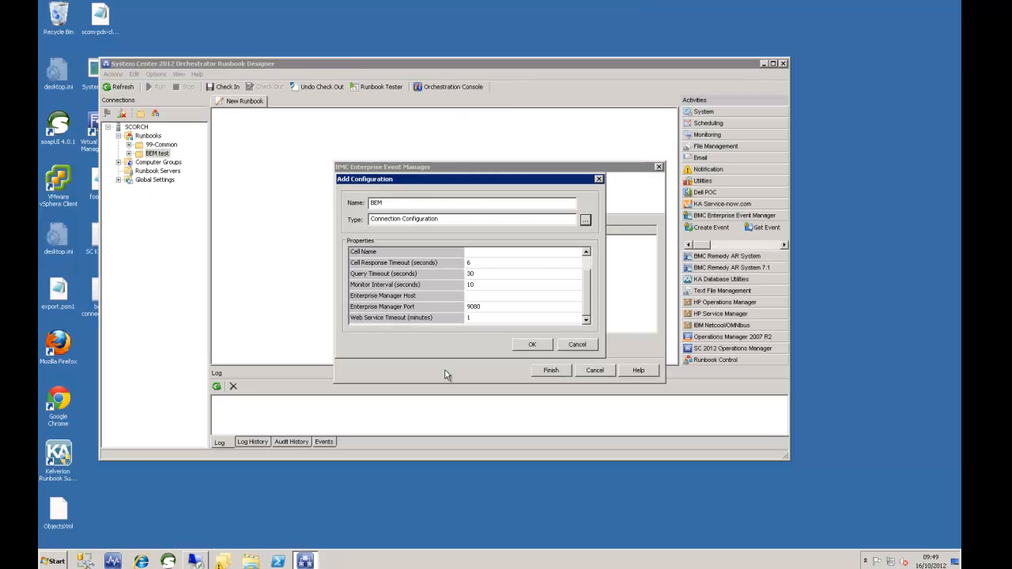
- Bring the local soapUI window in front of Runbook Designer
left_click(167, 561)
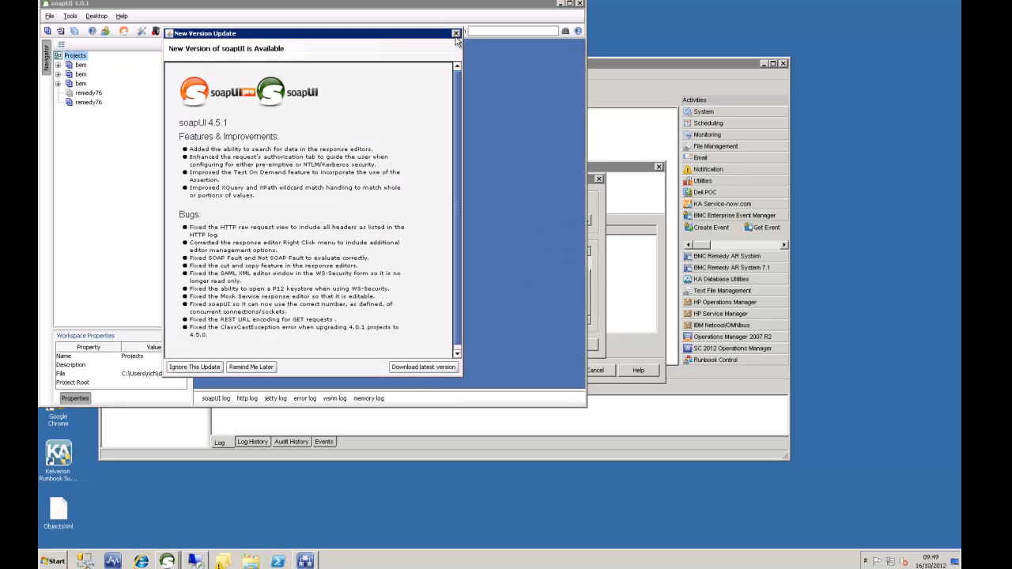
left_click(456, 34)
right_click(77, 57)
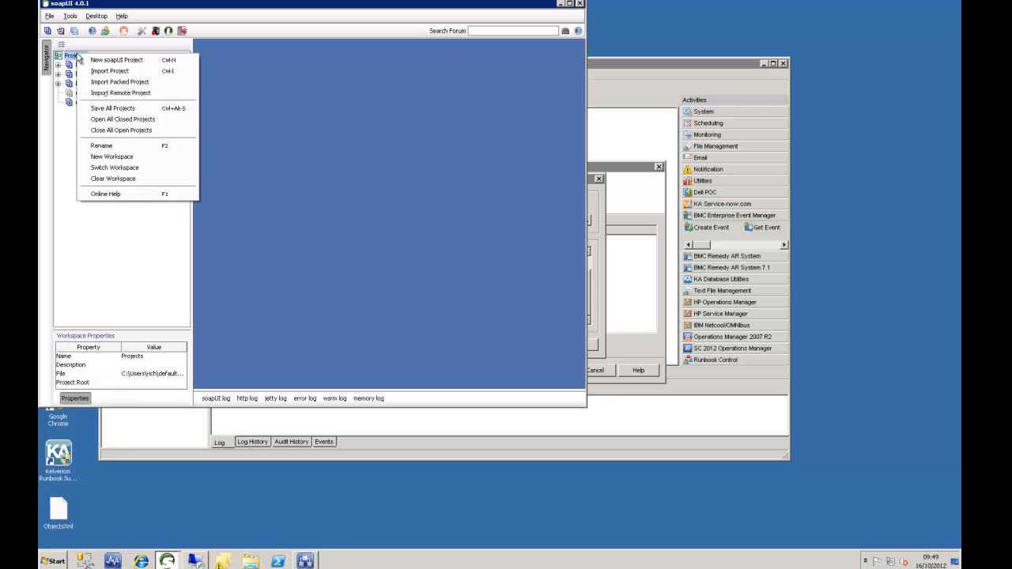
left_click(115, 61)
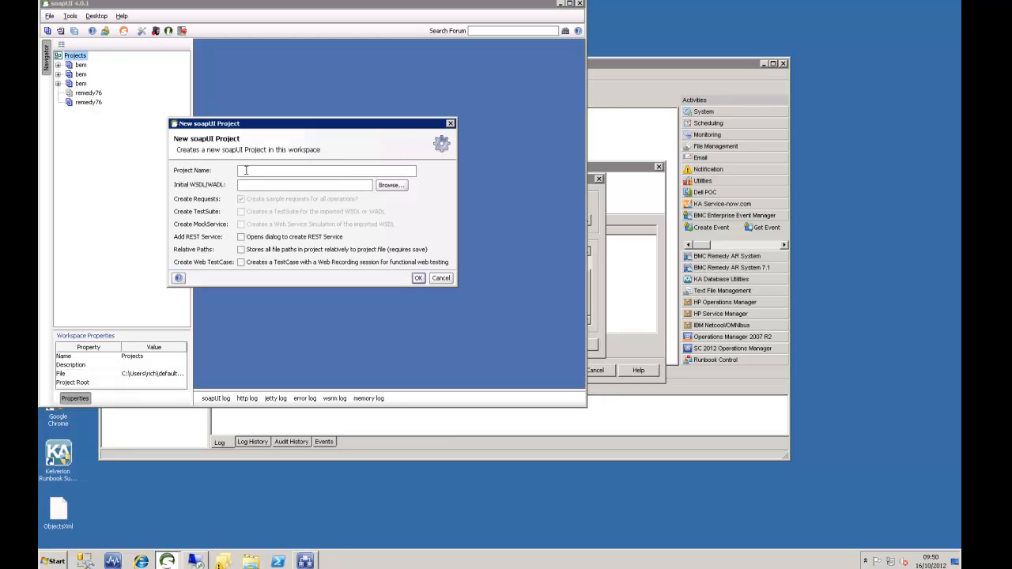
type("bem")
left_click(249, 183)
key("ctrl+v")
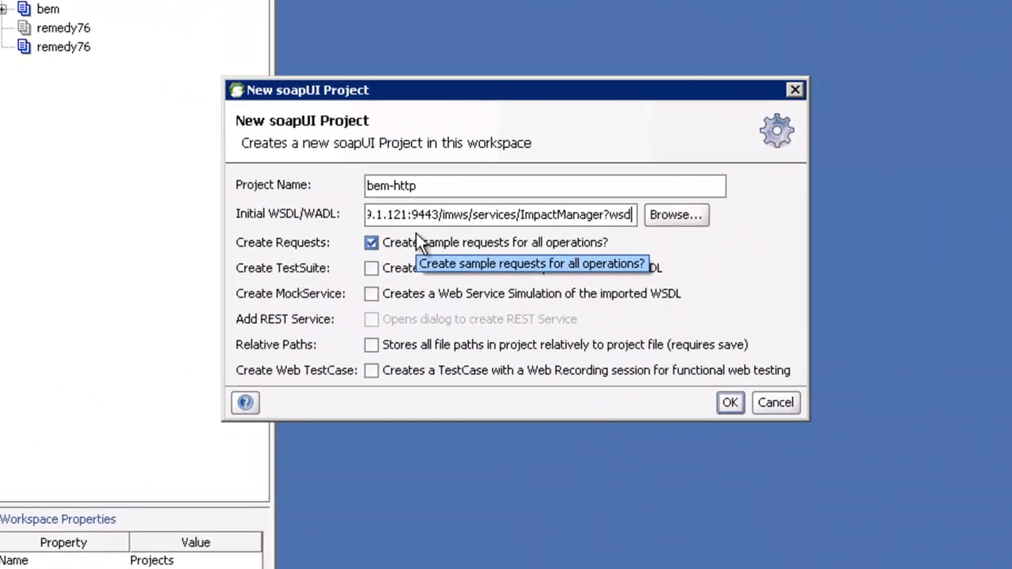
key("Left")
key("Left")
key("Left")
key("Left")
key("Left")
key("Left")
key("Left")
key("Left")
key("Left")
key("Left")
key("Left")
key("Left")
key("Left")
key("Left")
key("Left")
key("Left")
key("Left")
key("Left")
key("Left")
key("Left")
key("BackSpace")
key("BackSpace")
key("BackSpace")
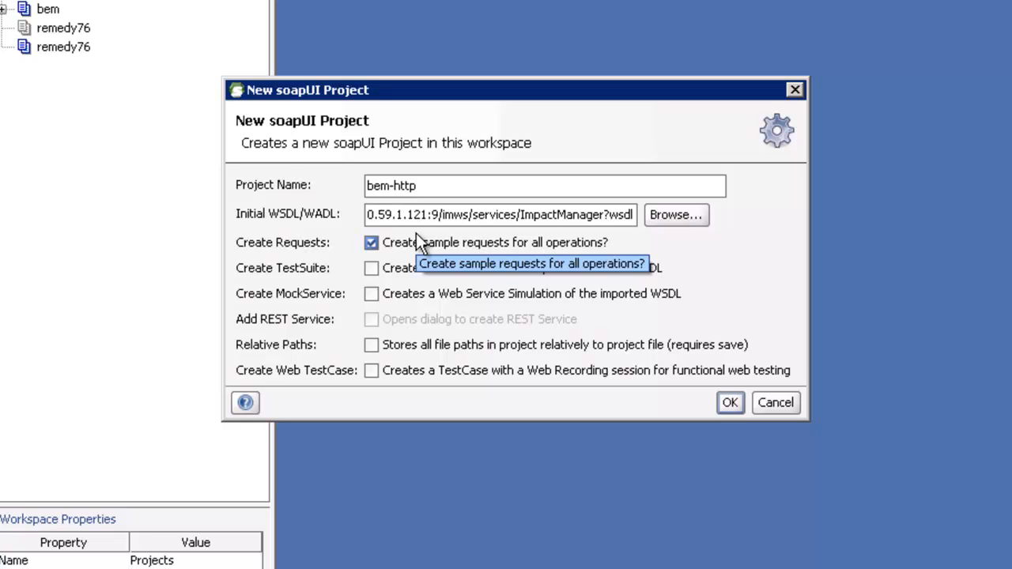
type("080")
key("Left")
key("Left")
key("Left")
key("Left")
key("Left")
key("Left")
key("Left")
key("Left")
key("Left")
key("Left")
key("Left")
key("Left")
key("Left")
key("Left")
key("Left")
key("Left")
key("Left")
key("Left")
key("Left")
key("Left")
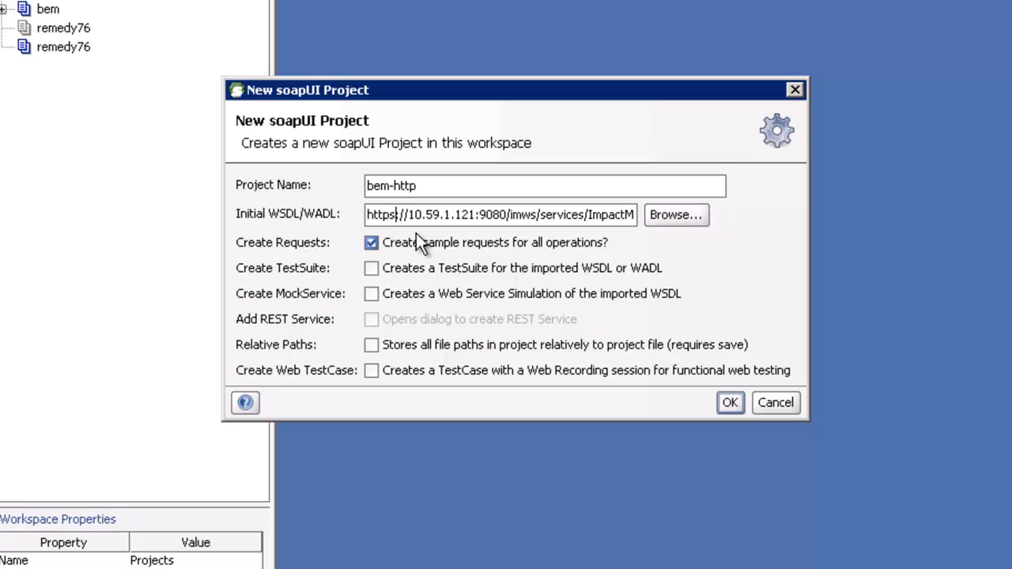
key("Delete")
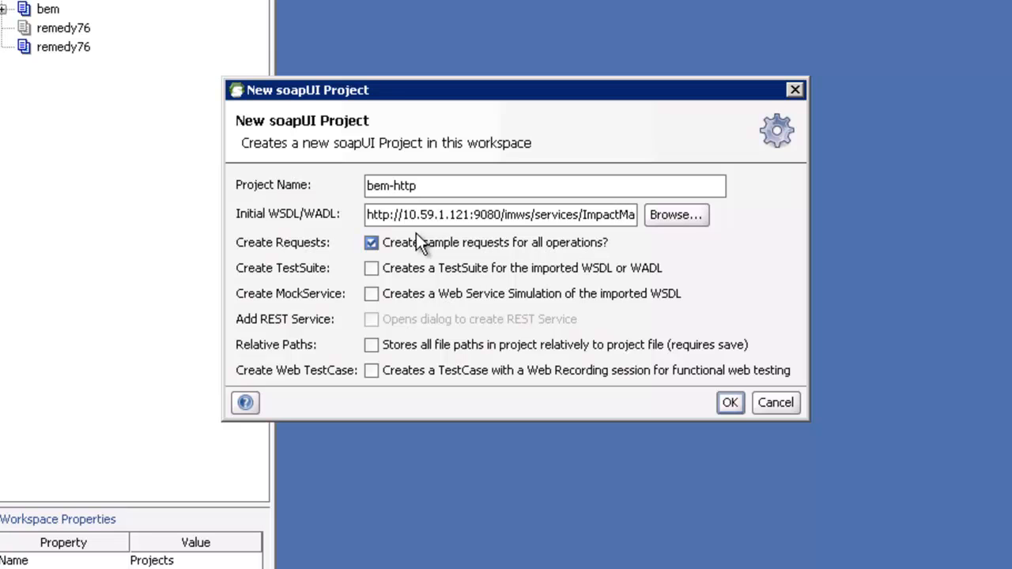
left_click(728, 405)
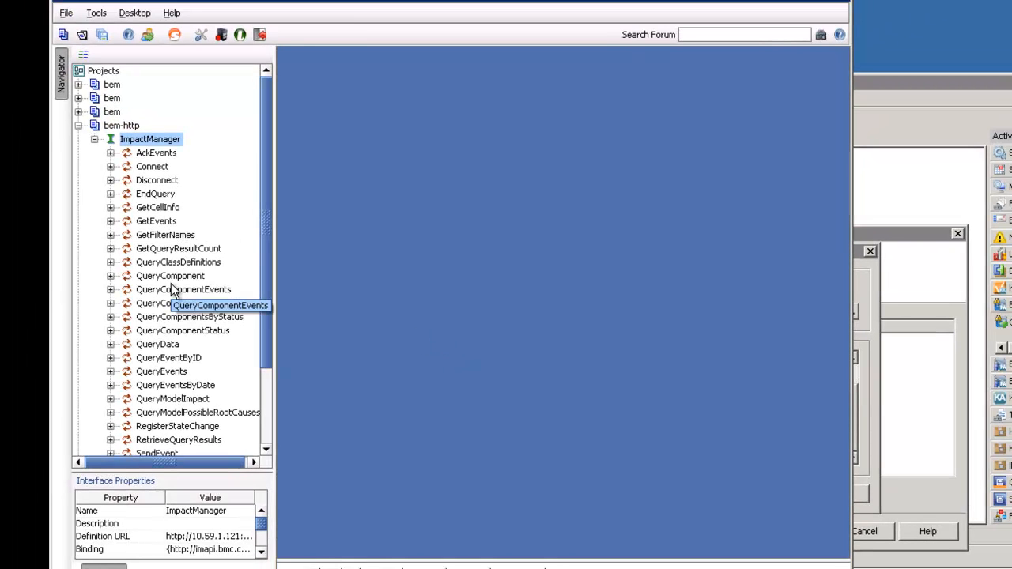
- Expand GetCellInfo and open its sample Request 1
left_click(154, 210)
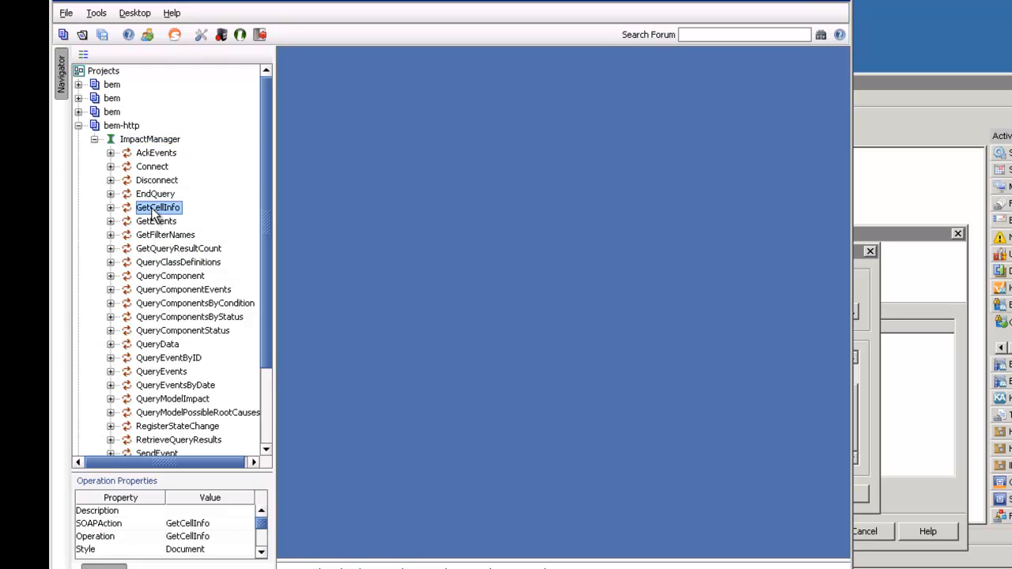
left_click(111, 208)
left_click(164, 222)
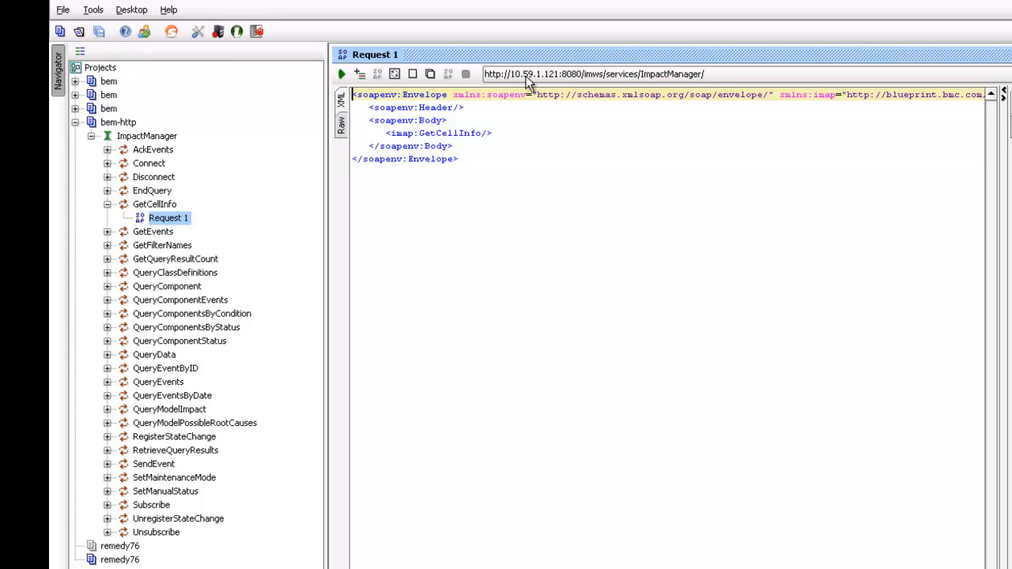
- Change the request endpoint port from 8080 to 9080 and send GetCellInfo to the service
left_click(528, 76)
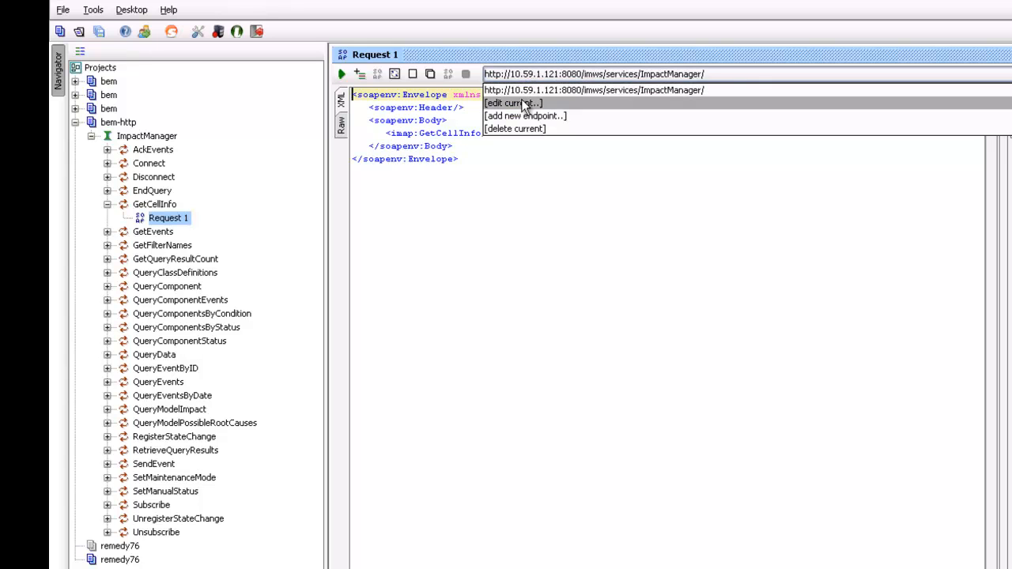
left_click(522, 107)
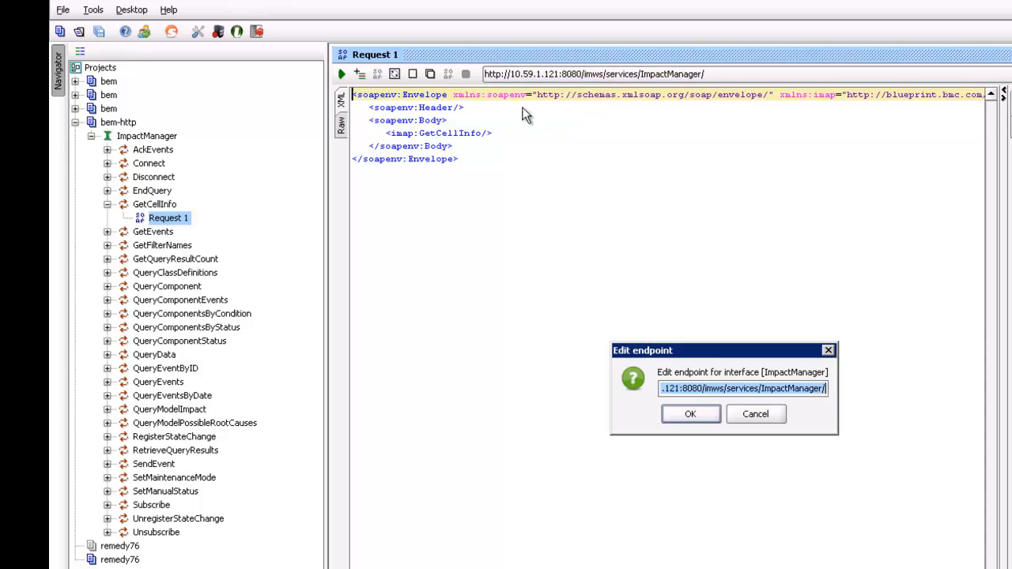
left_click(687, 388)
key("BackSpace")
type("9")
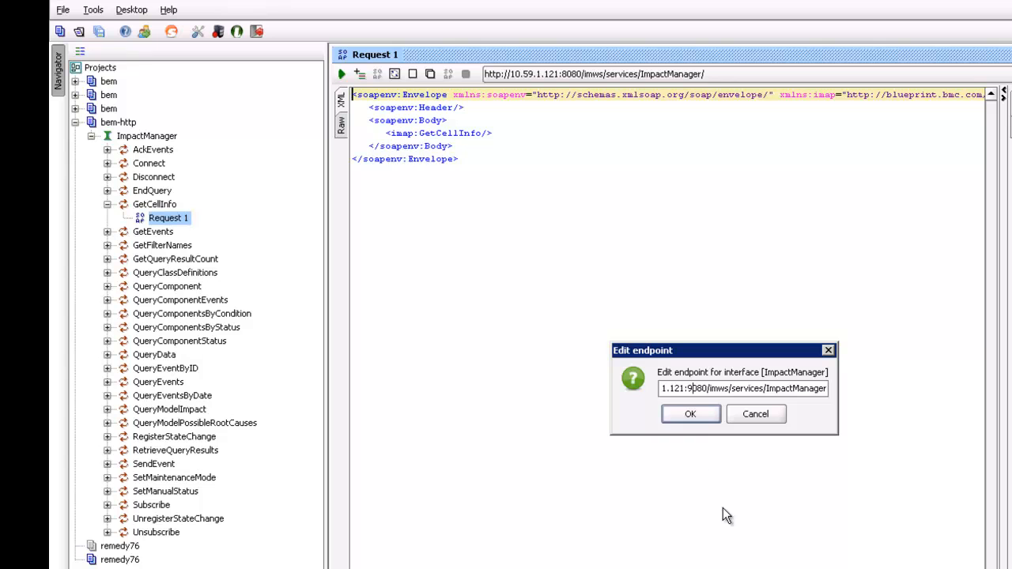
left_click(701, 417)
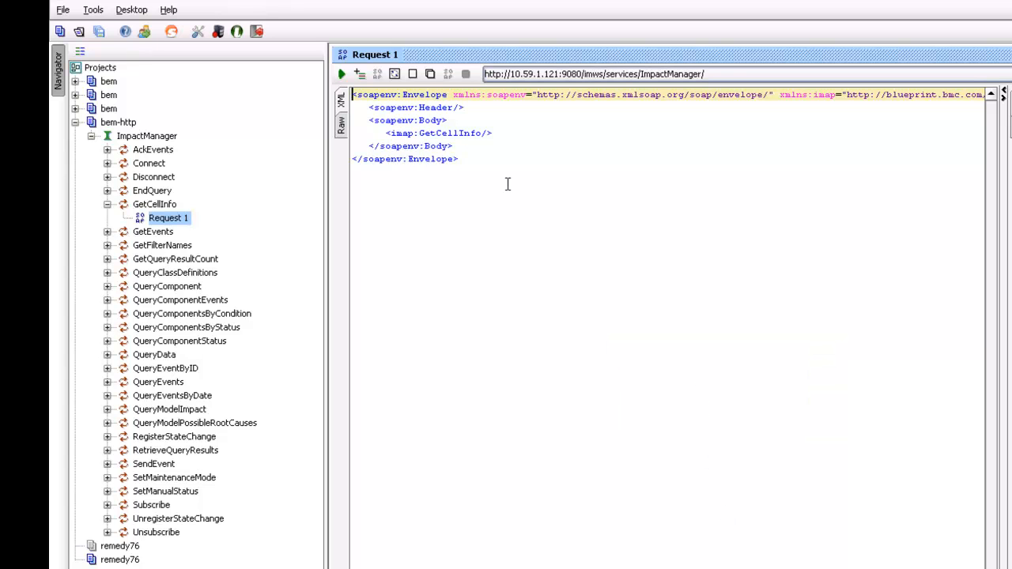
left_click(343, 74)
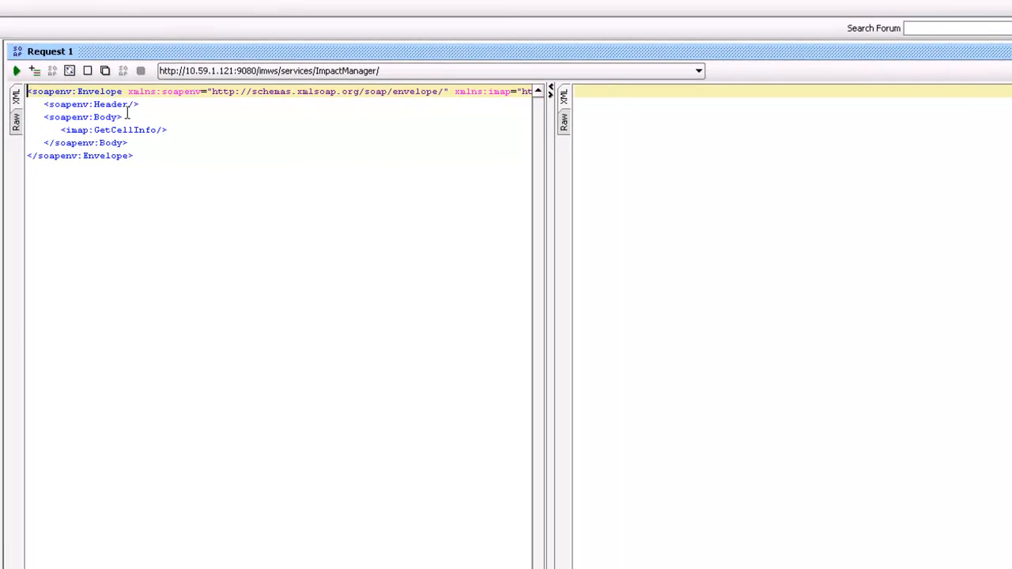
left_click(17, 71)
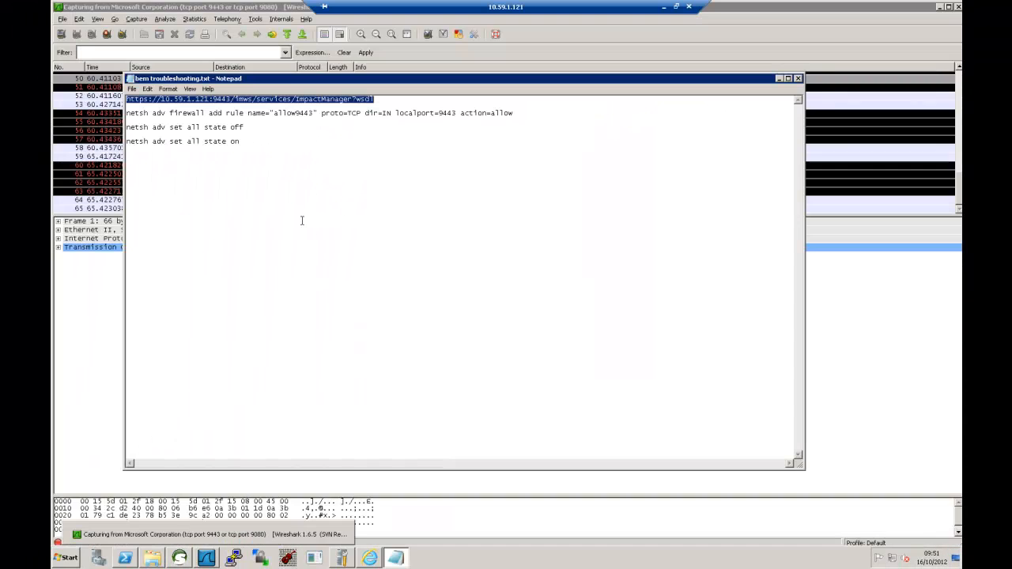
- Enlarge the Wireshark packet list and follow the TCP stream of port 9080 packet 12
left_click(779, 79)
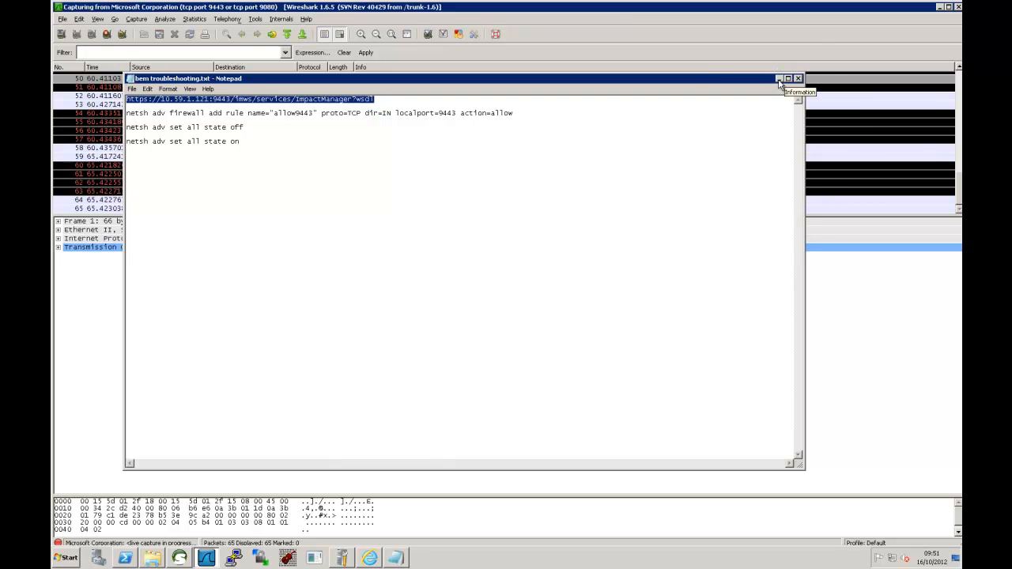
left_click_drag(257, 217, 257, 428)
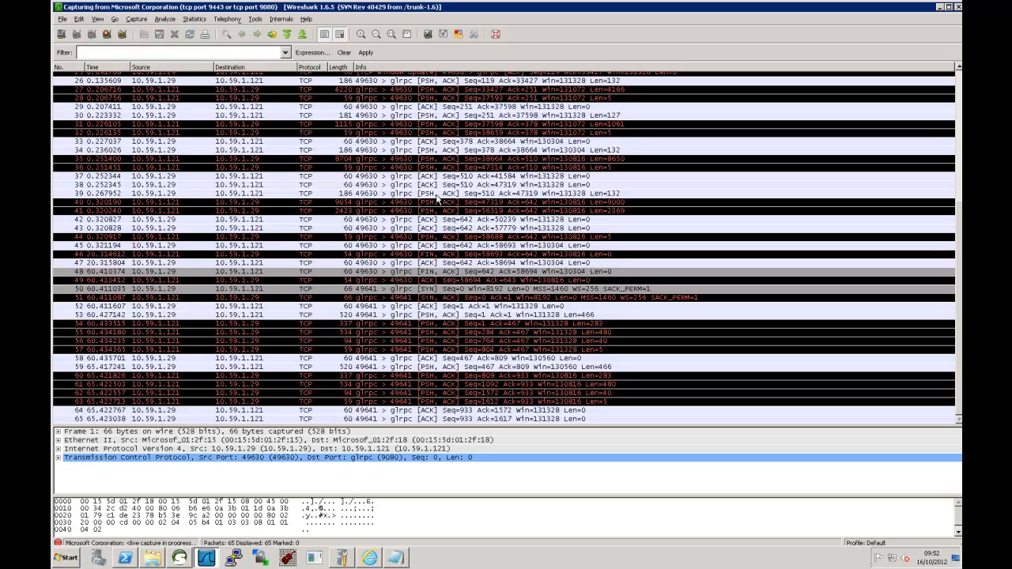
scroll(445, 235, "up", 5)
scroll(438, 200, "up", 3)
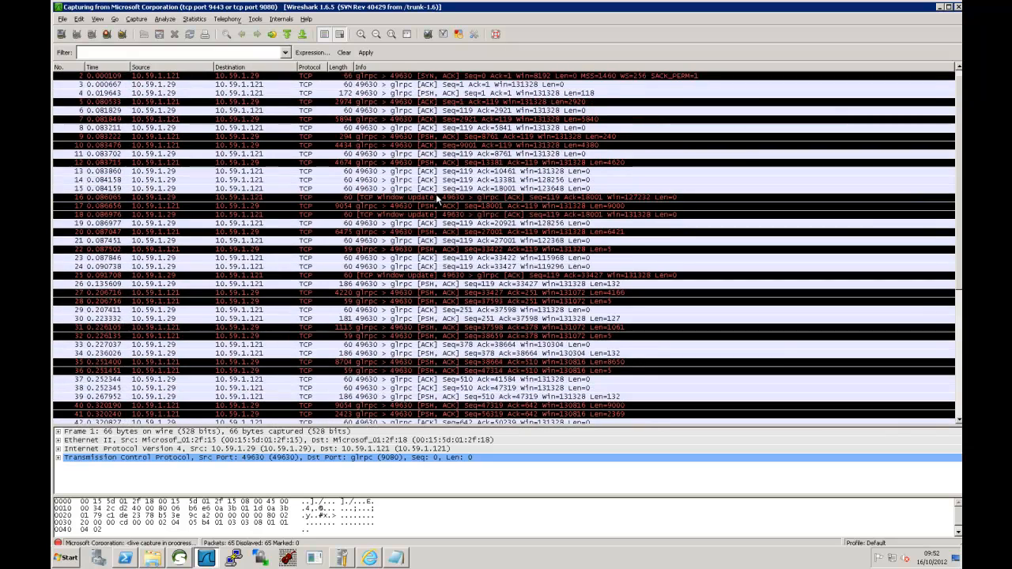
left_click(457, 164)
right_click(457, 165)
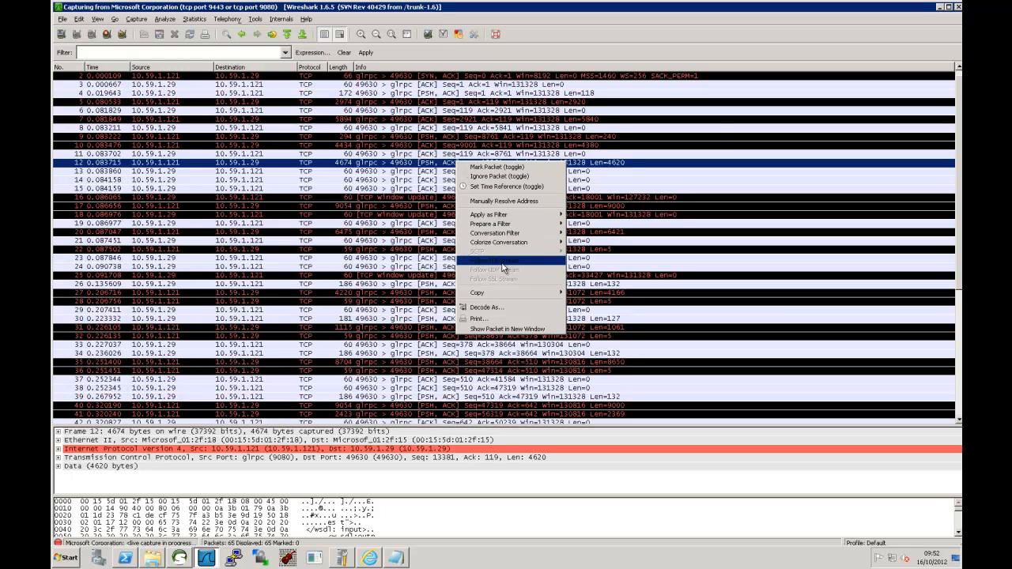
left_click(500, 261)
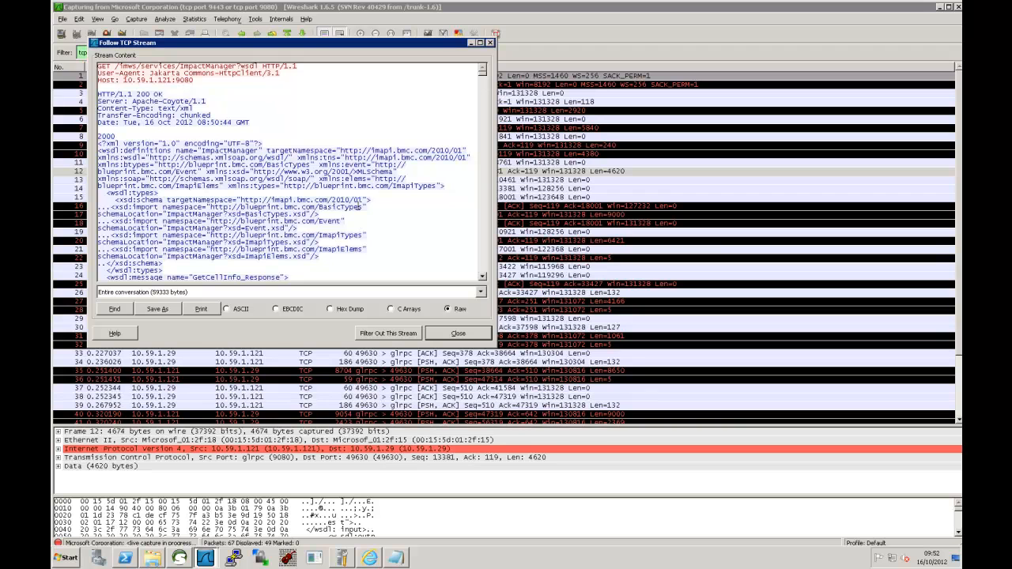
- Maximise the TCP stream window and scroll through the ImpactManager WSDL exchange
left_click(480, 42)
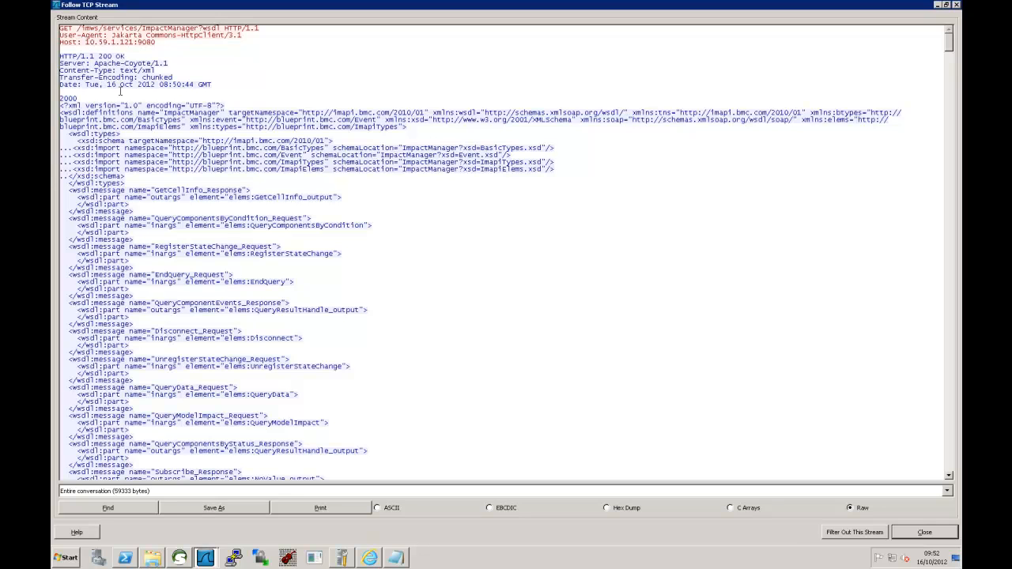
scroll(239, 293, "down", 14)
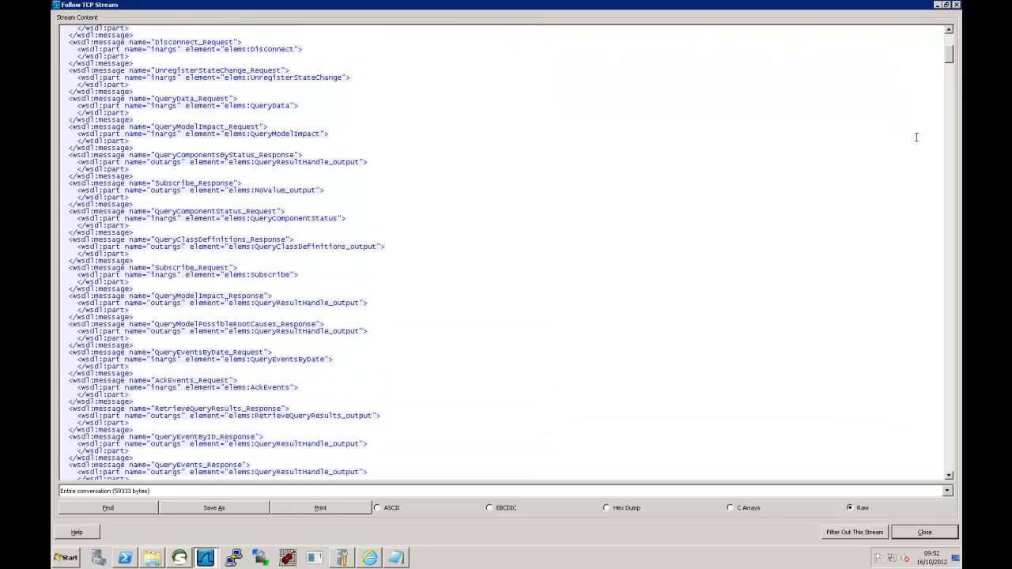
left_click_drag(947, 67, 952, 513)
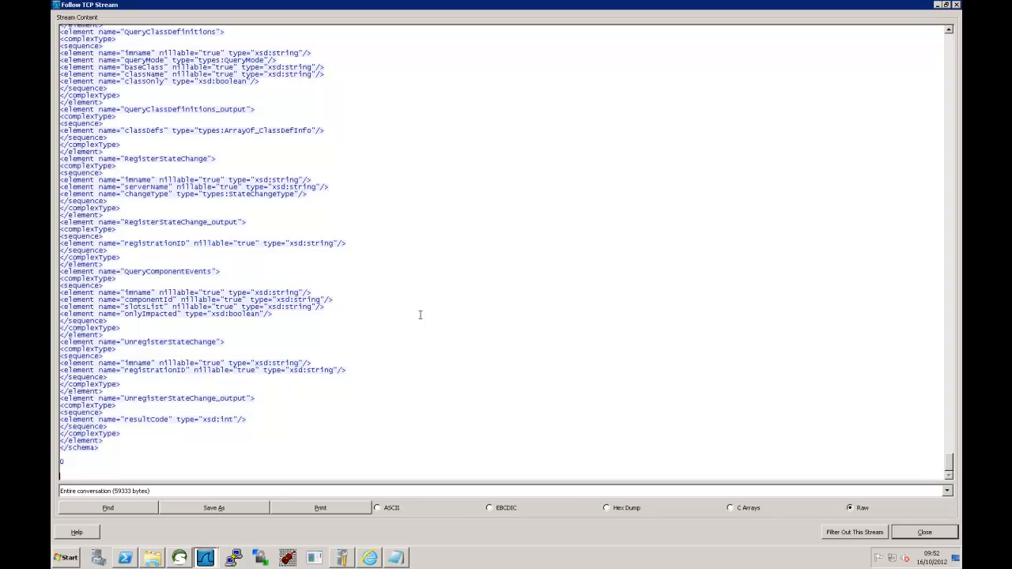
scroll(410, 311, "up", 2)
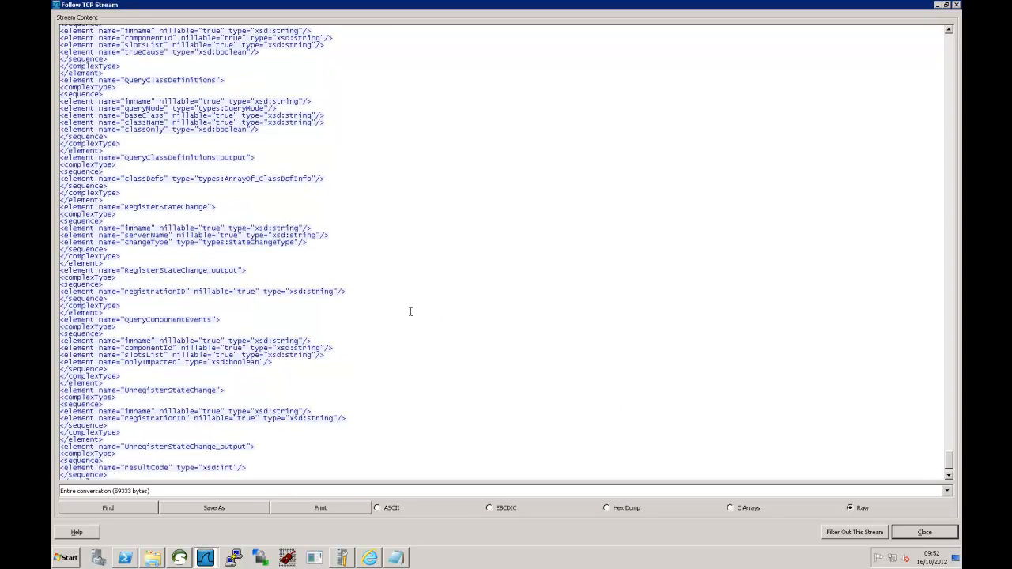
scroll(411, 312, "up", 2)
scroll(411, 312, "up", 2)
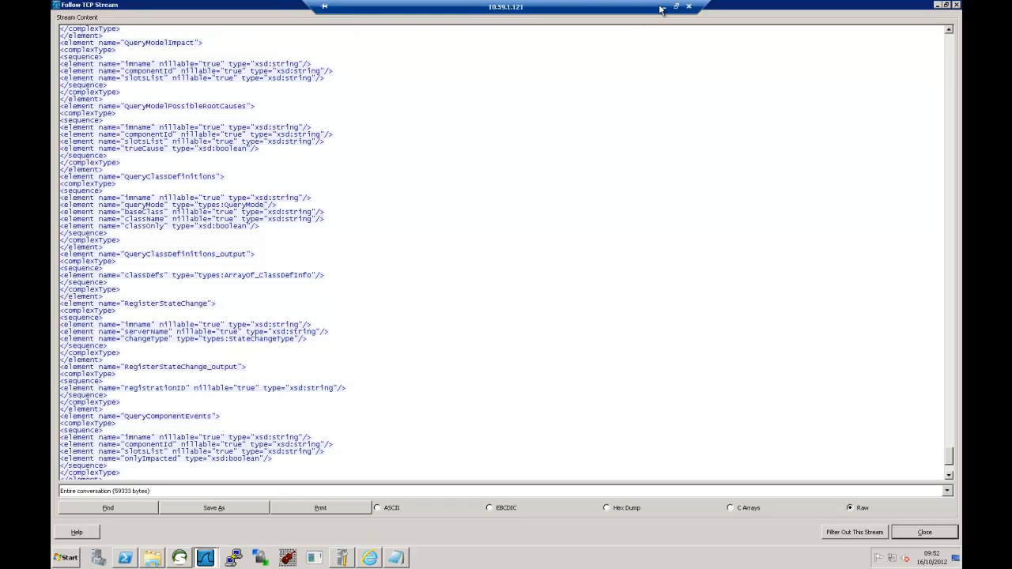
- In the BEM Add Configuration dialog, set the Cell Name to vm-2em
left_click(662, 7)
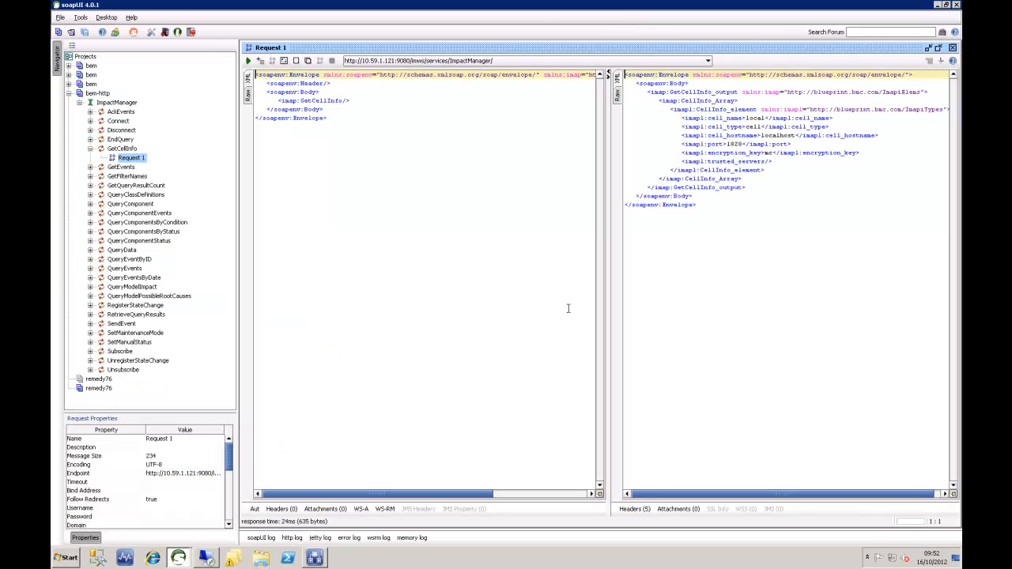
left_click(316, 558)
left_click_drag(597, 288, 598, 271)
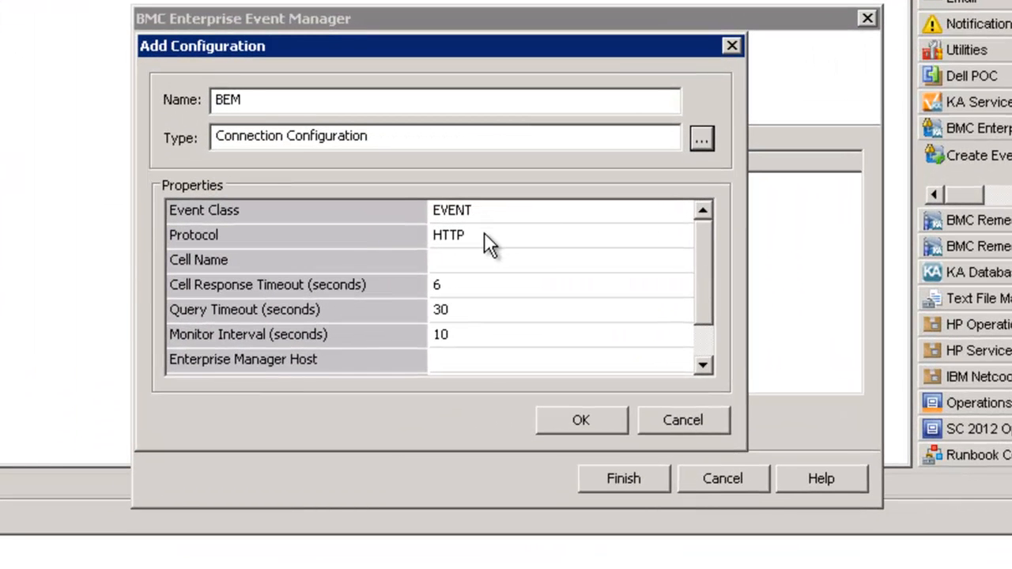
left_click(457, 260)
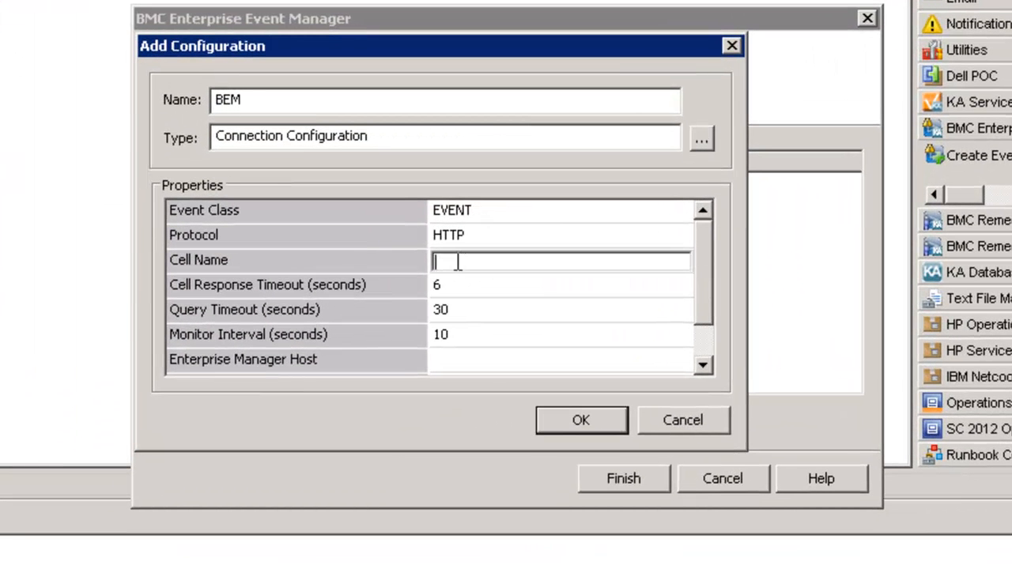
type("vm-2")
type("em")
left_click(699, 348)
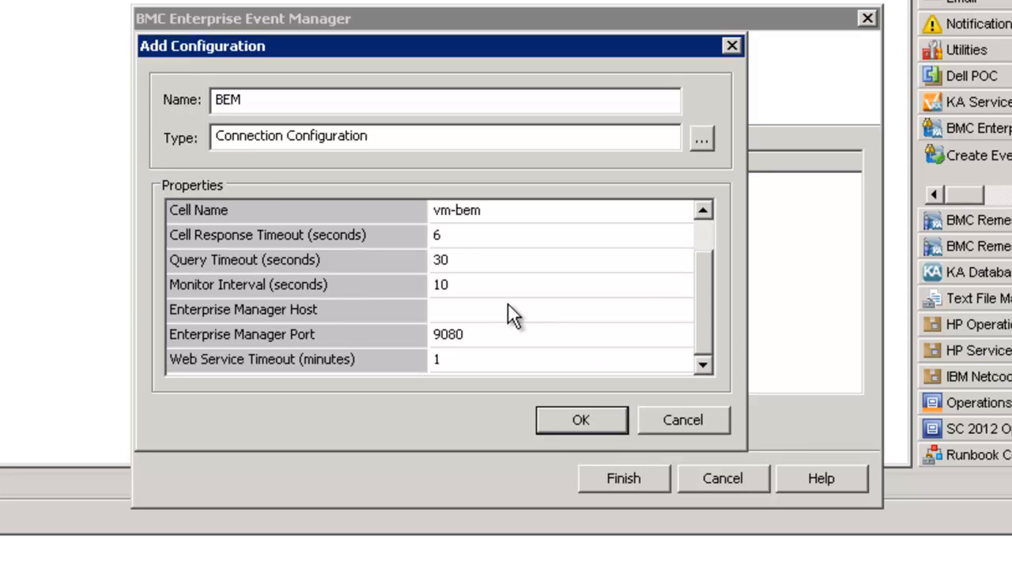
- Set Enterprise Manager Host to 10.59.1.121, correct Cell Name to local, and save the configuration
left_click(479, 310)
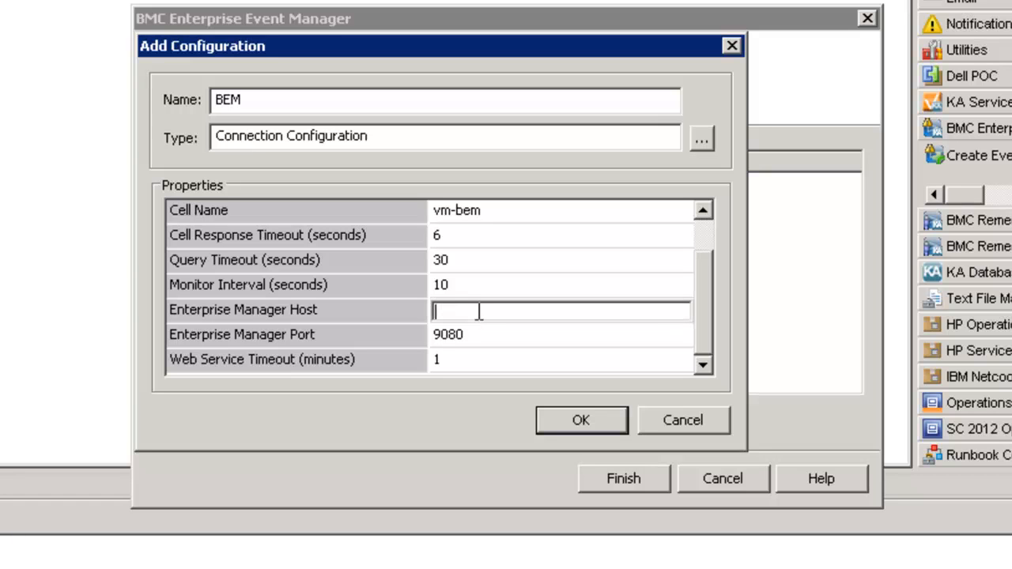
type("10.59.1.121")
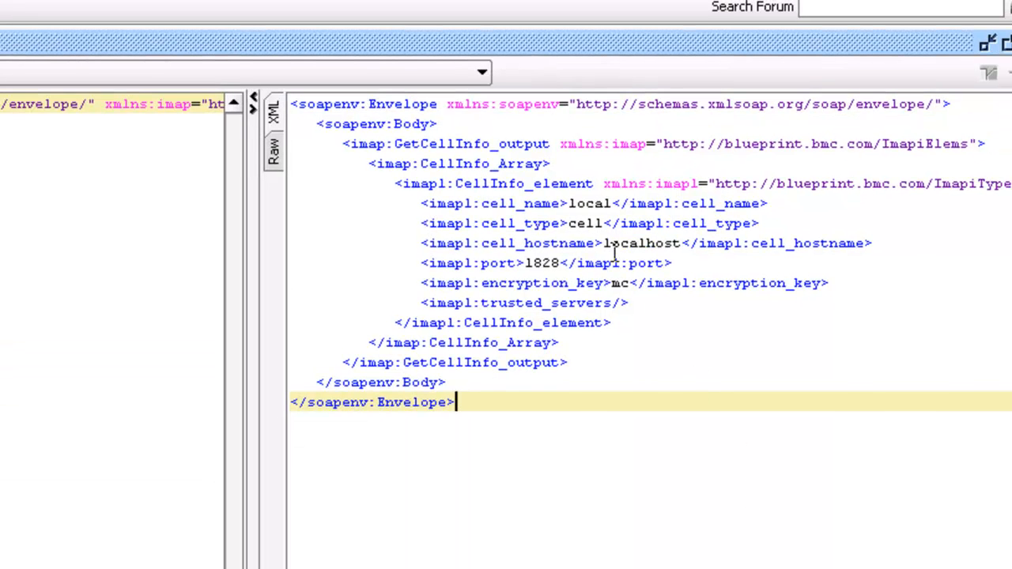
left_click(603, 203)
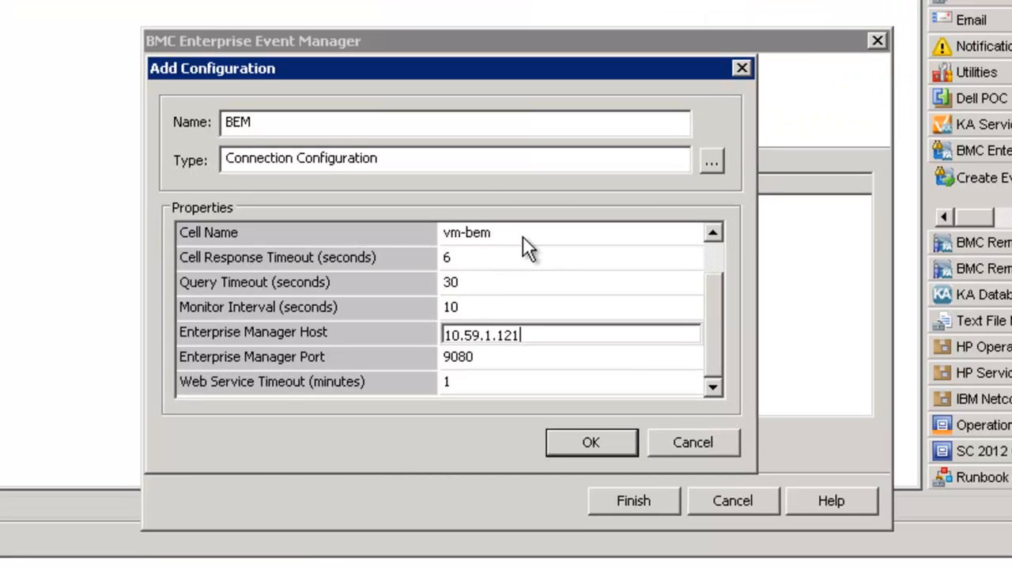
left_click(532, 234)
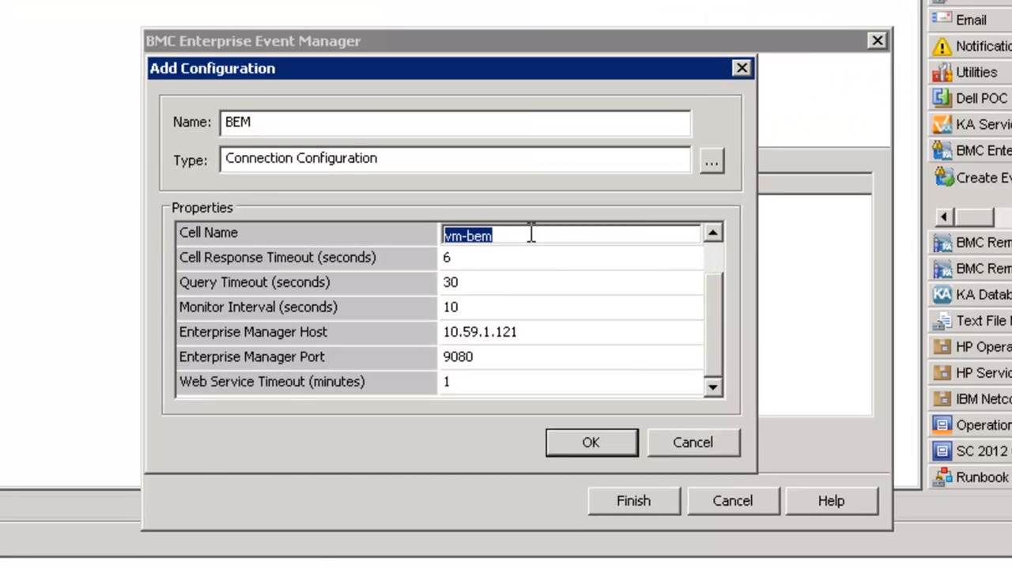
type("local")
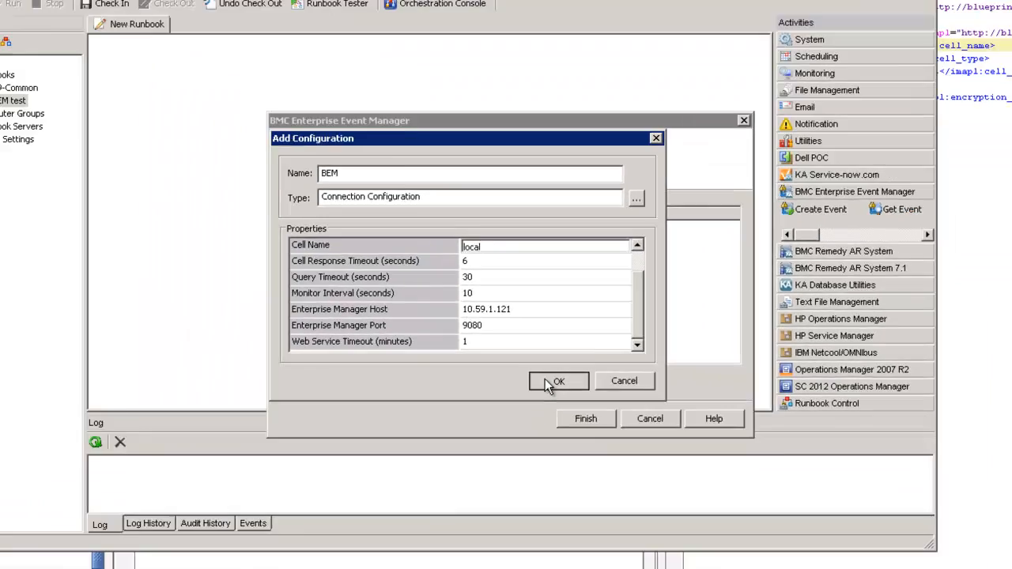
left_click(571, 441)
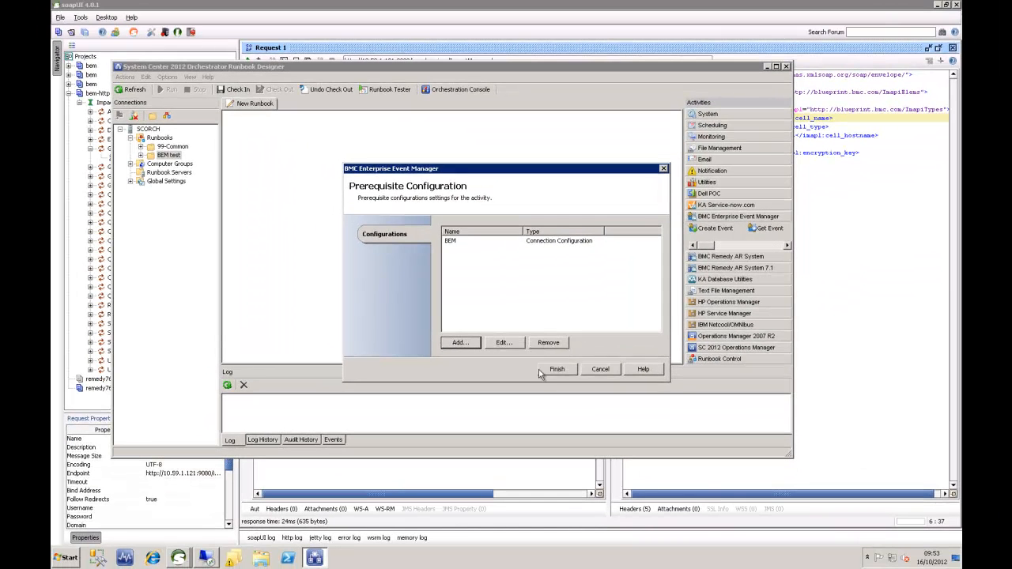
- Finish prerequisite configuration and add a Create Event activity using the BEM configuration
left_click(563, 374)
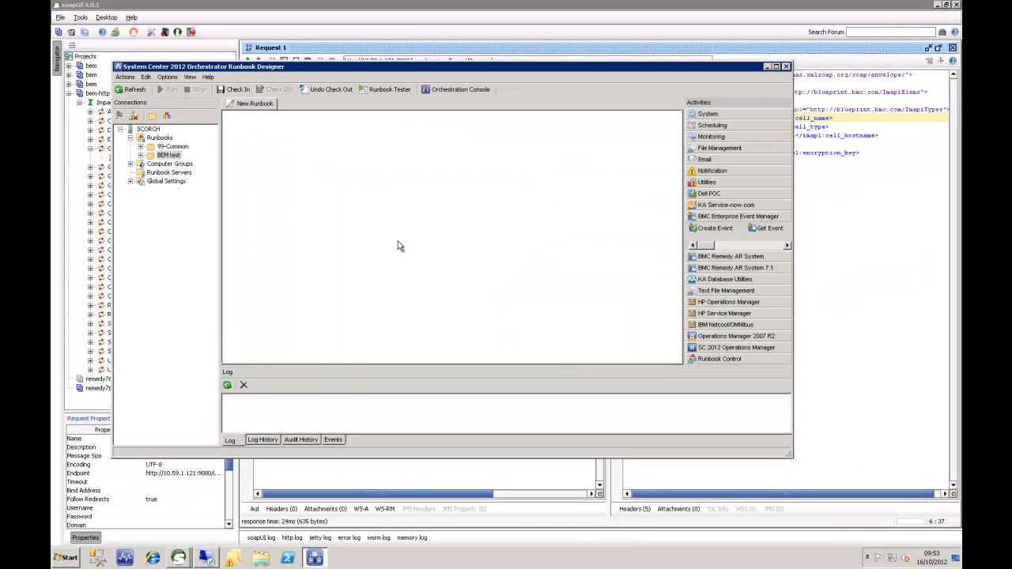
left_click_drag(718, 234, 328, 166)
double_click(328, 166)
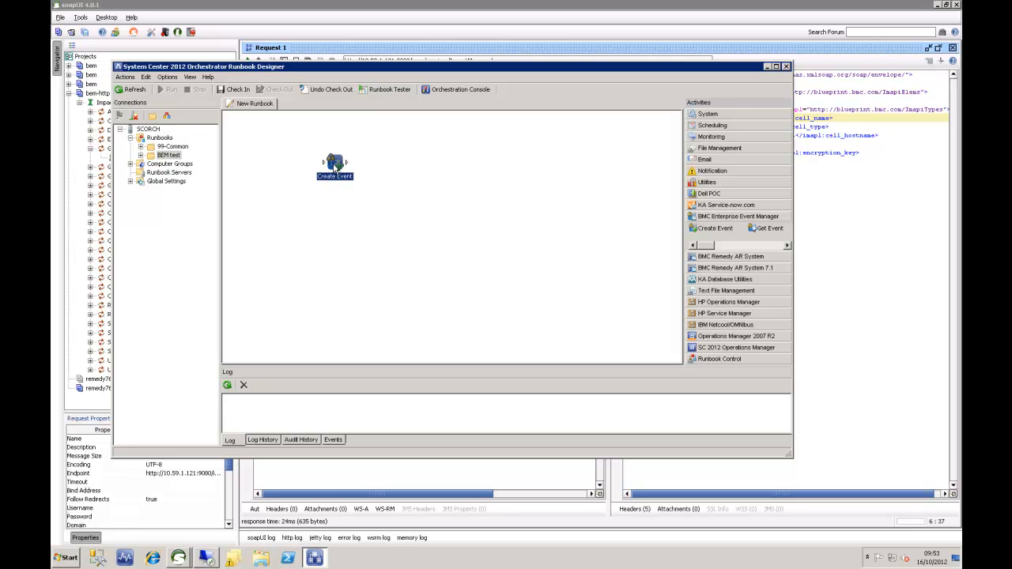
left_click(637, 235)
double_click(475, 216)
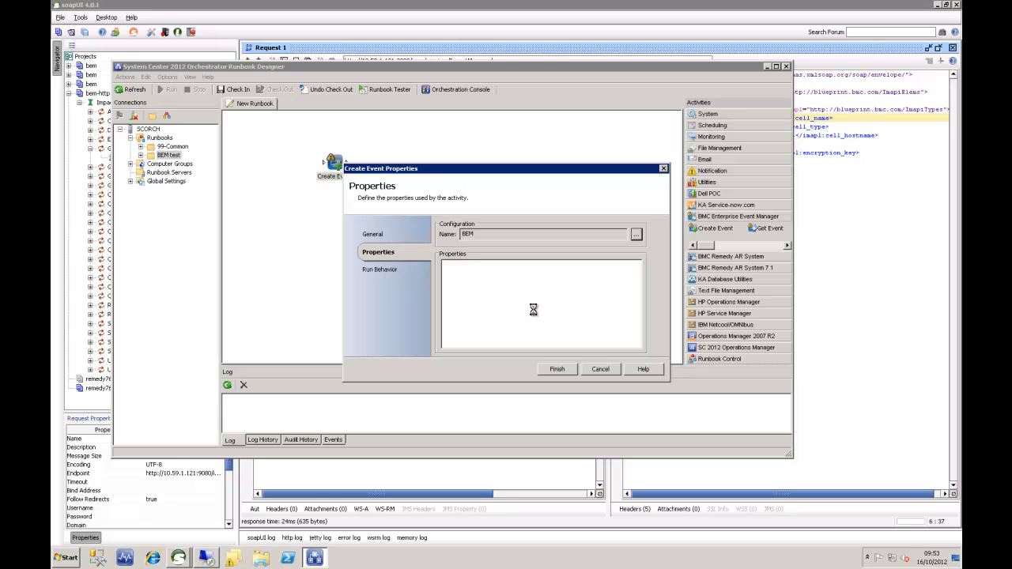
- Set the event message to 'this is a test event from the BEM IP test' and save the activity
left_click(559, 297)
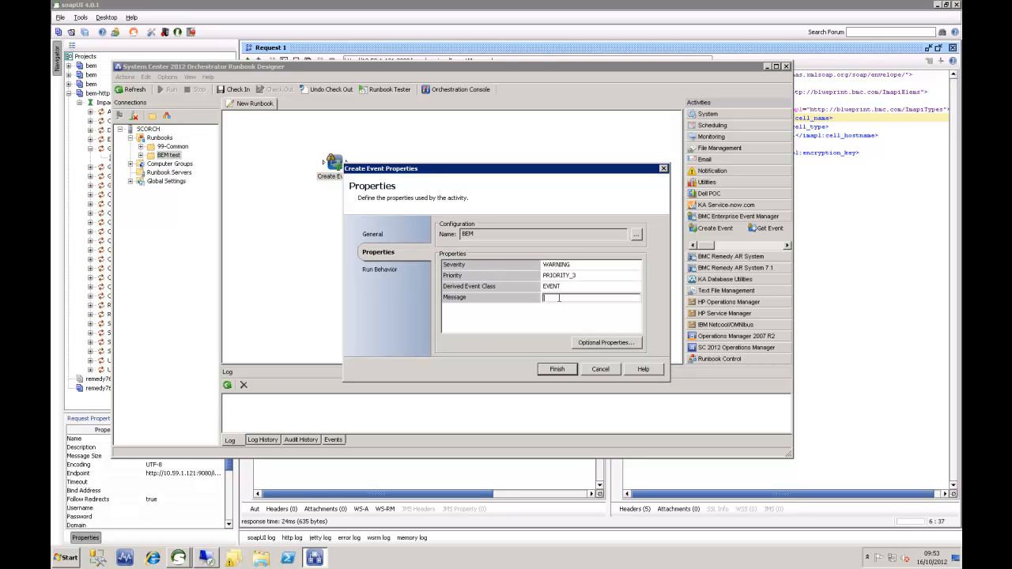
type("this ")
type("is a test even")
type("t from")
type(" the BEM ")
type("IP test")
left_click(619, 345)
left_click_drag(487, 230, 472, 324)
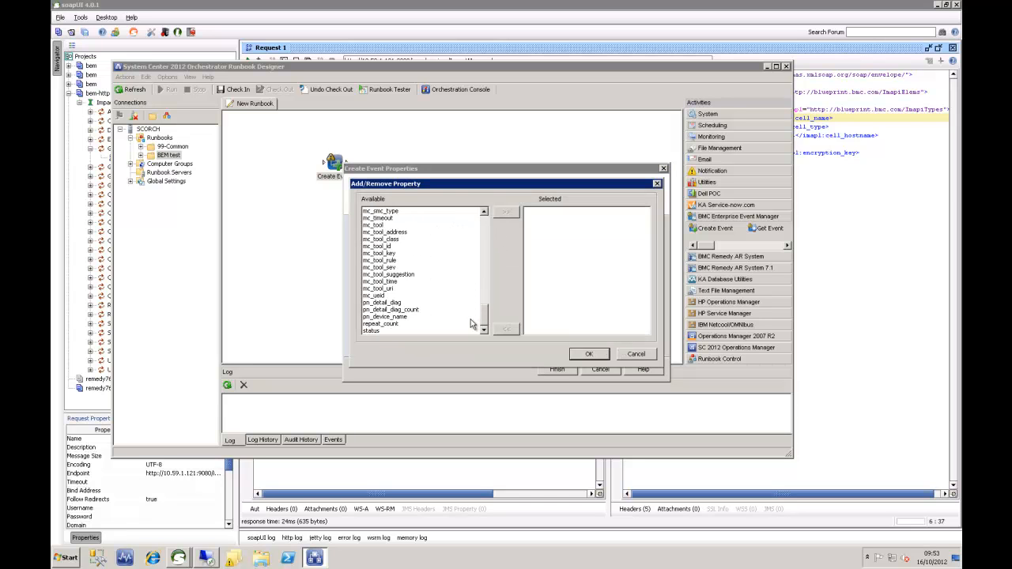
left_click(589, 356)
left_click(571, 371)
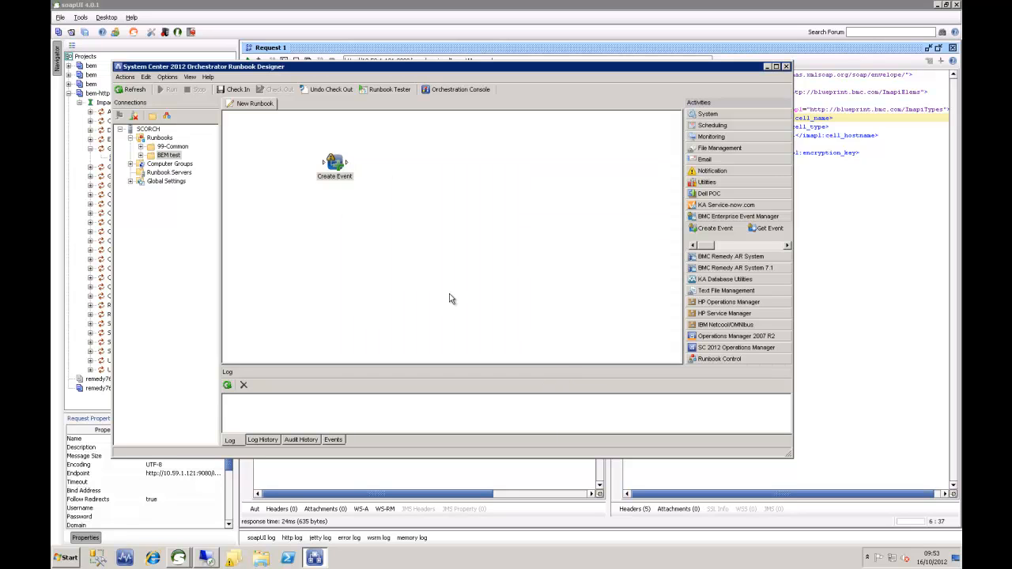
- Test-run the runbook in Runbook Tester and inspect the Event ID returned by Create Event
left_click(389, 91)
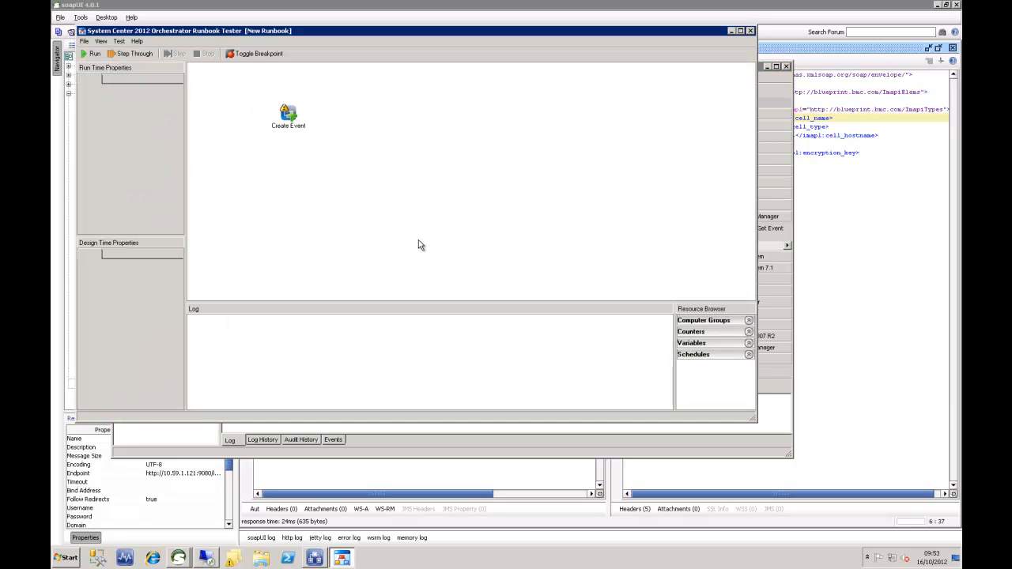
left_click(94, 55)
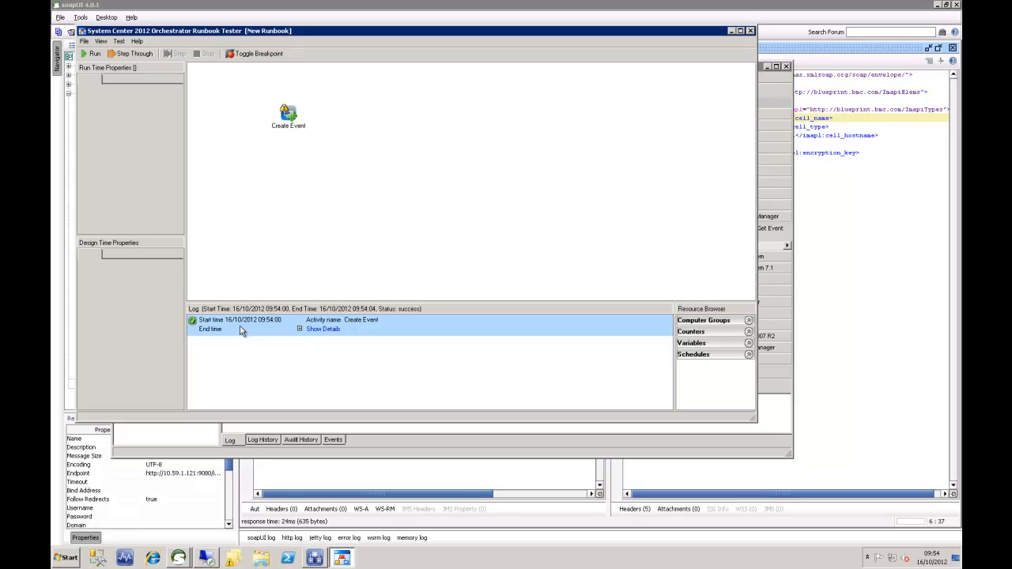
left_click(322, 330)
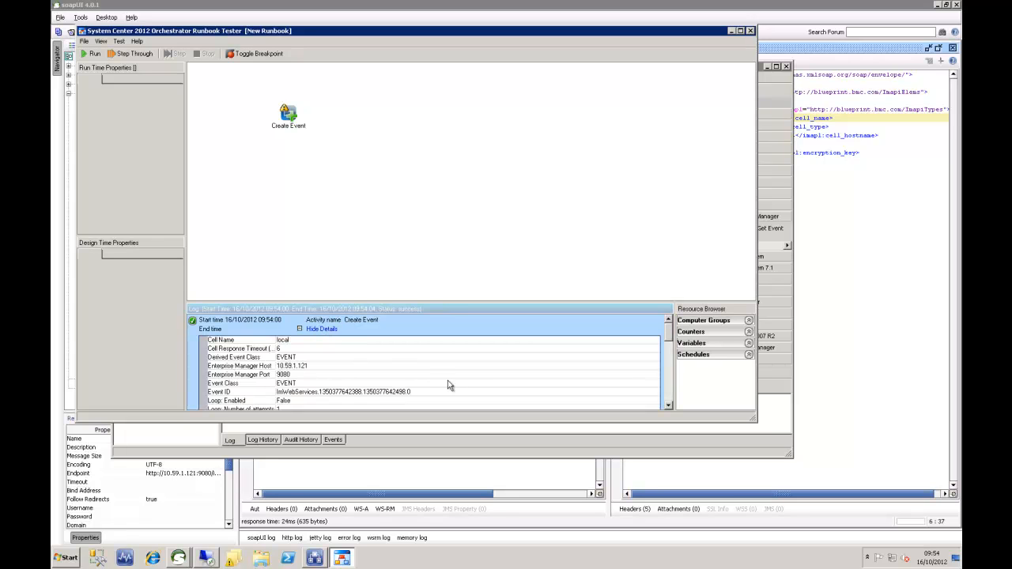
left_click(363, 393)
left_click_drag(428, 392, 262, 392)
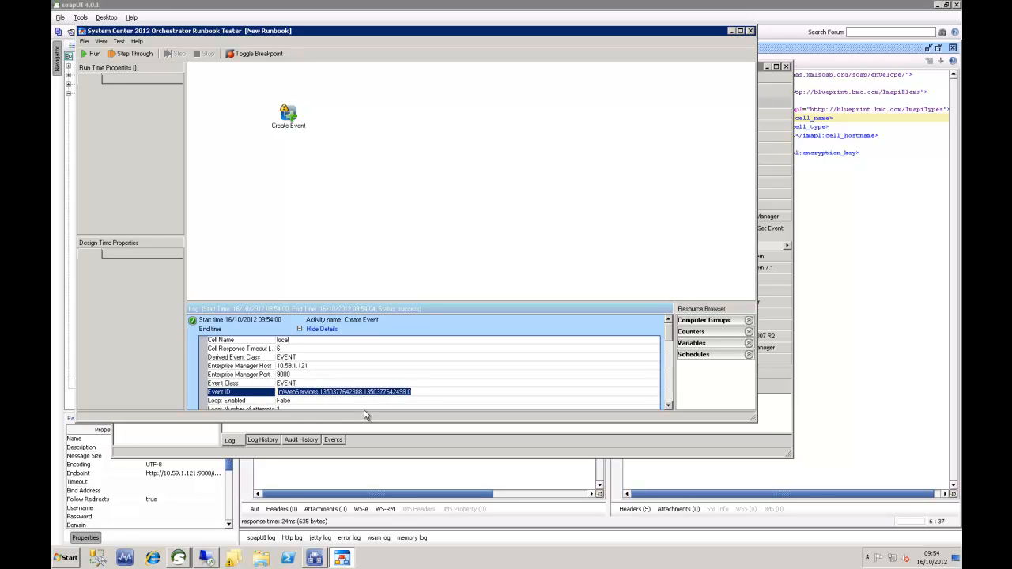
left_click(752, 33)
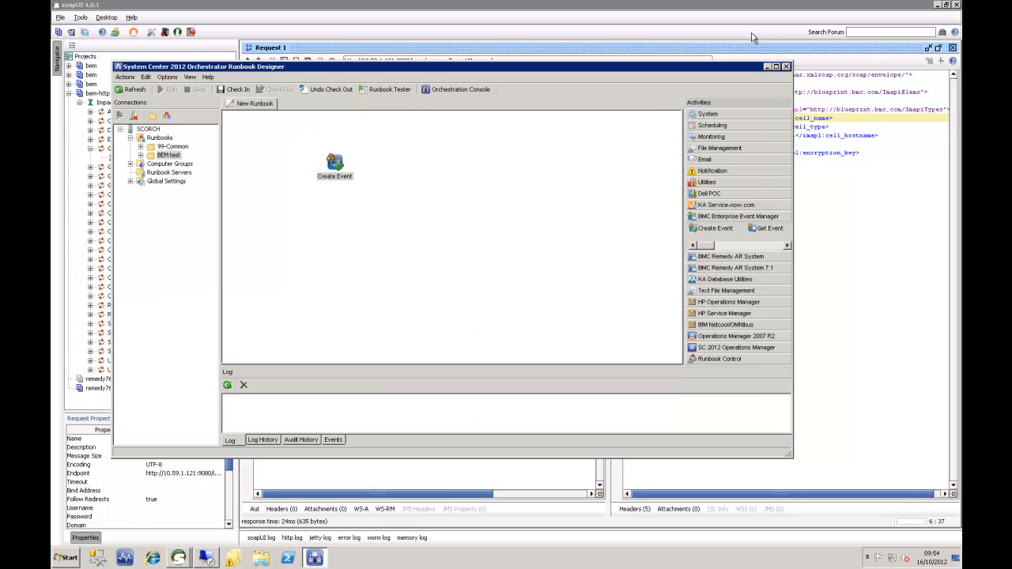
- Enable logging of activity-specific and common published data in the runbook properties
right_click(266, 104)
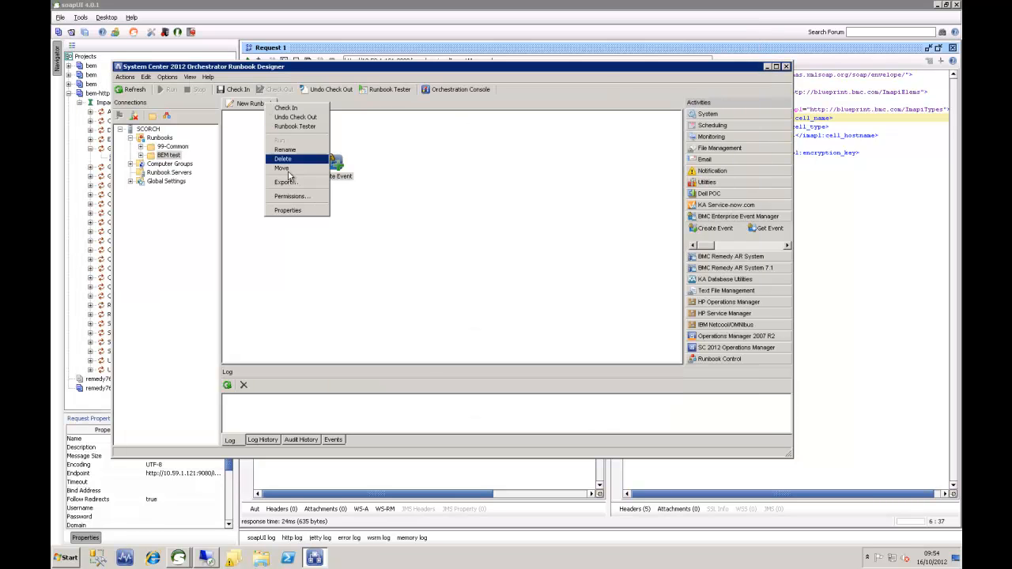
left_click(288, 211)
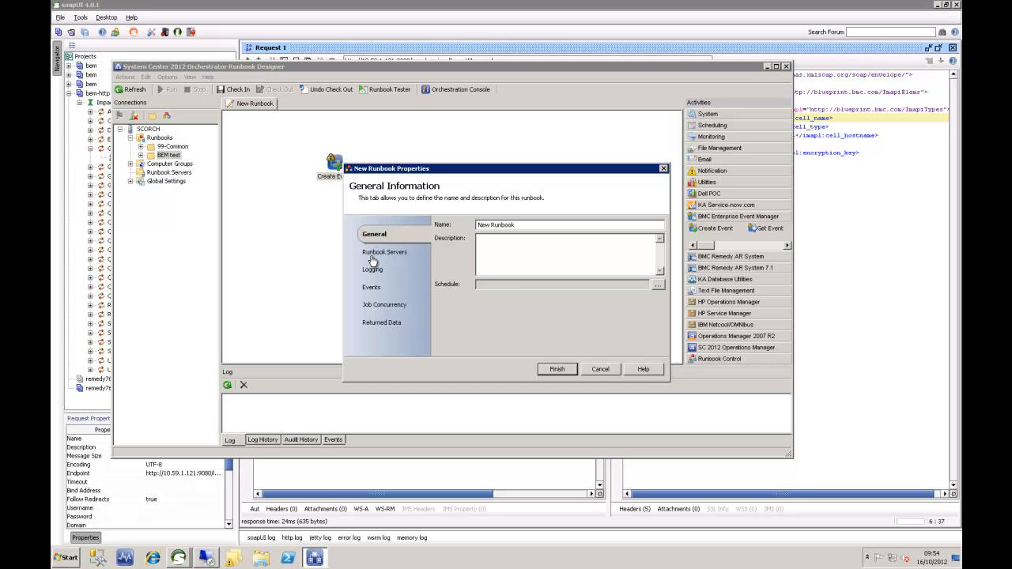
left_click(373, 269)
left_click(438, 225)
left_click(438, 238)
left_click(557, 369)
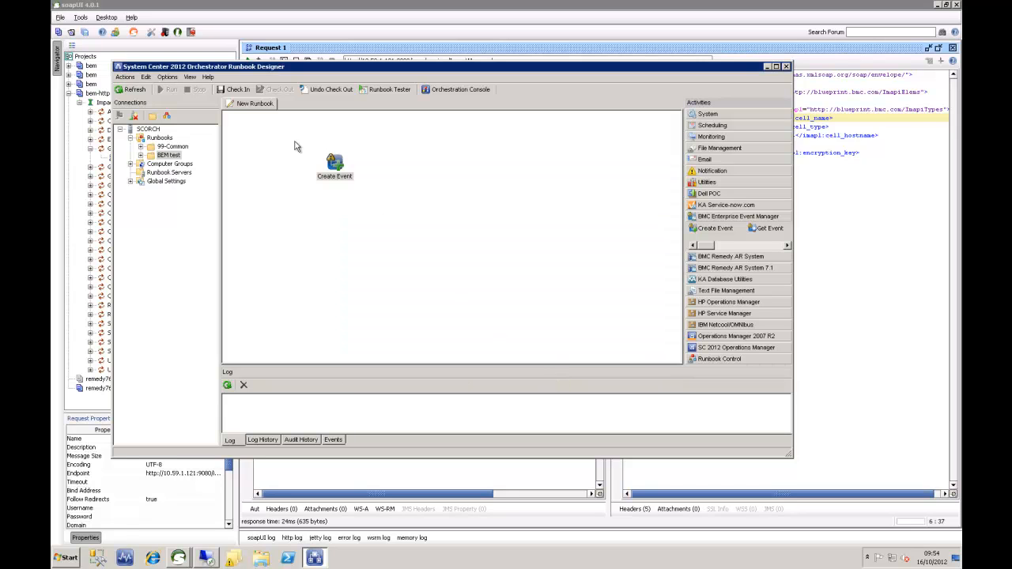
- Check in the runbook and select its successful 09:55:27 run in Log History
left_click(235, 90)
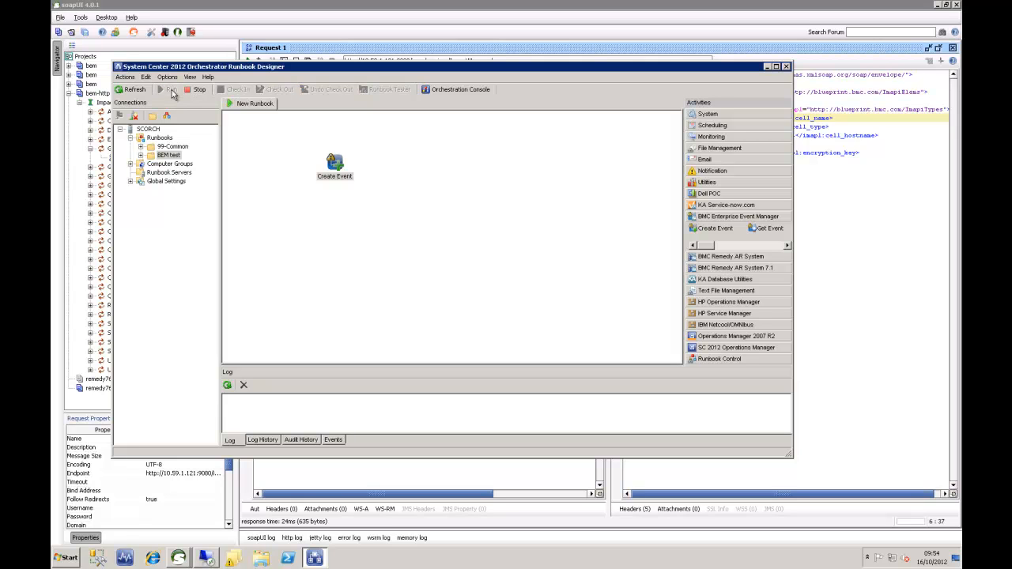
left_click(227, 386)
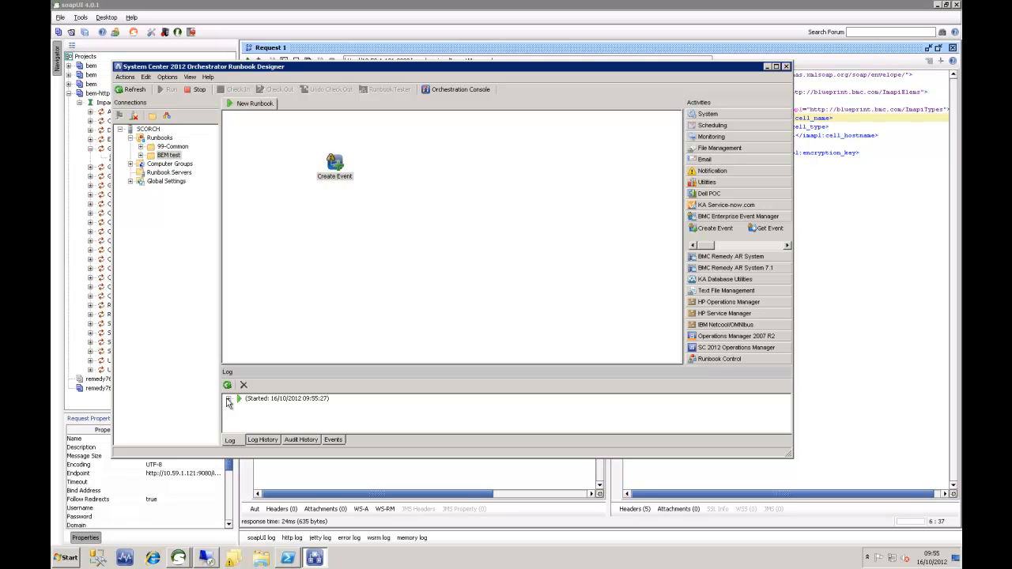
left_click(262, 440)
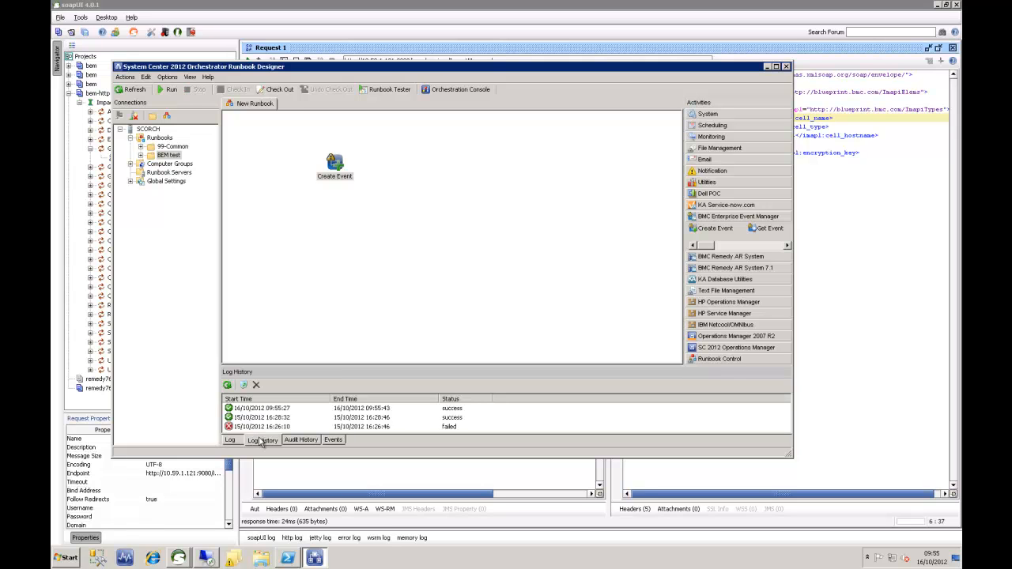
left_click(255, 411)
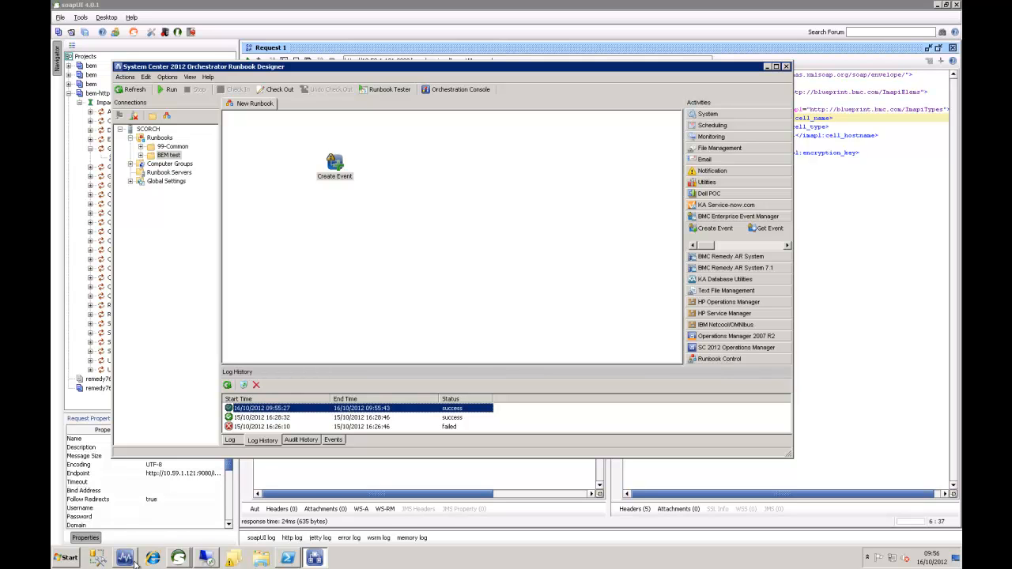
- Close the Follow TCP Stream window and stop the live Wireshark capture
mouse_move(206, 558)
left_click(209, 530)
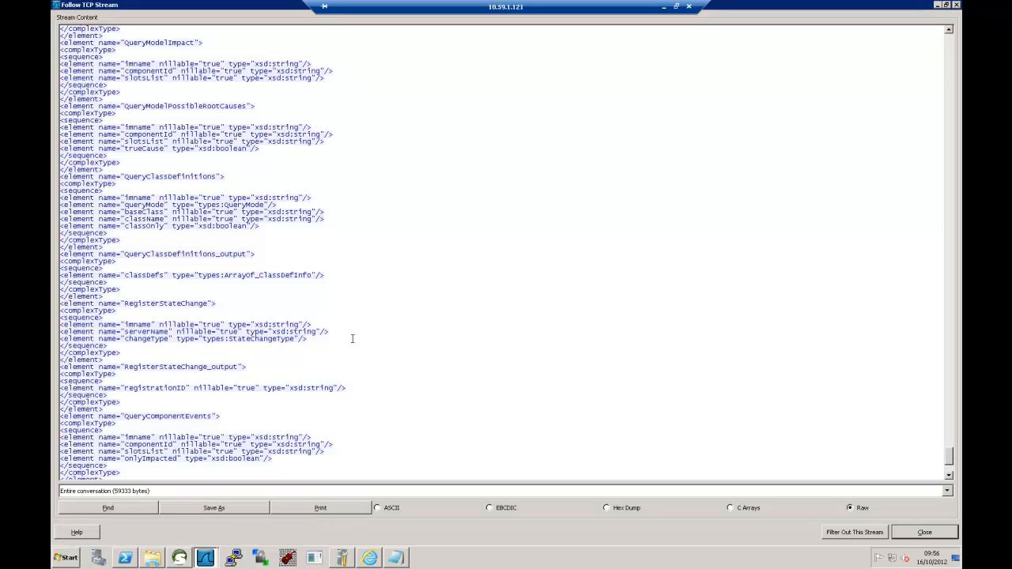
left_click(957, 6)
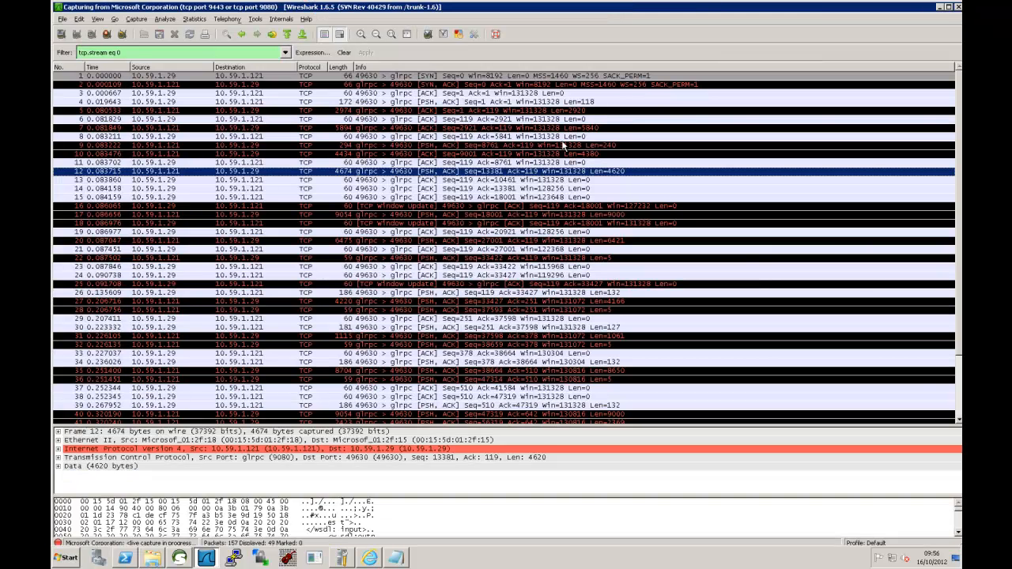
left_click(106, 33)
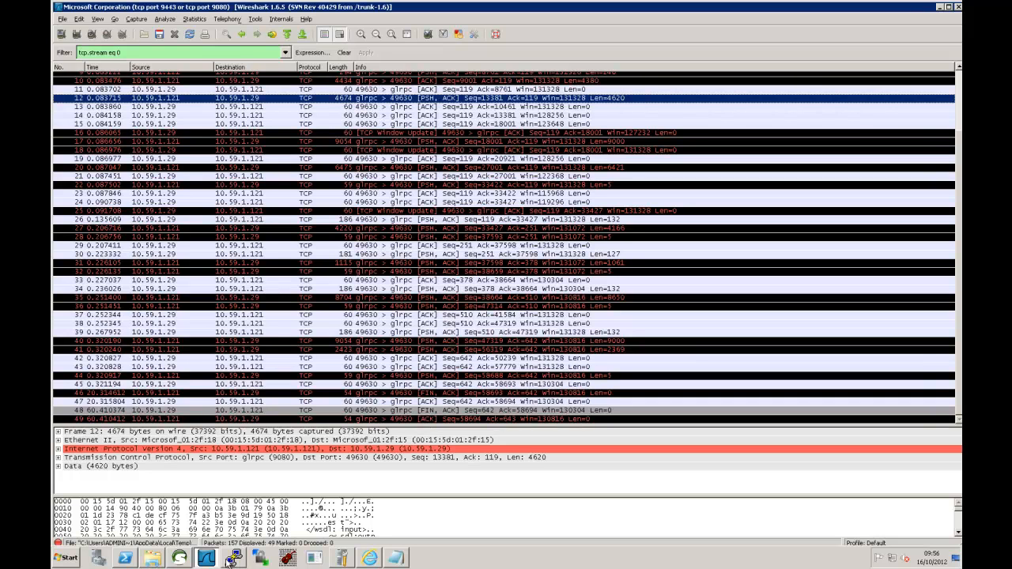
- Launch BMC Impact Explorer from the BMC Software programs menu and minimize Wireshark
left_click(69, 563)
left_click(91, 518)
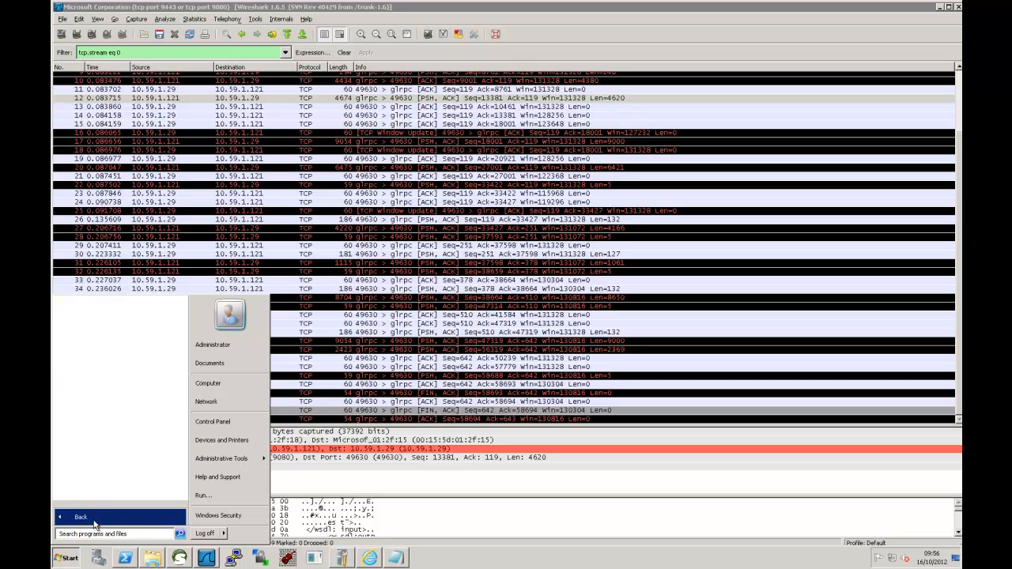
left_click(127, 380)
left_click(100, 390)
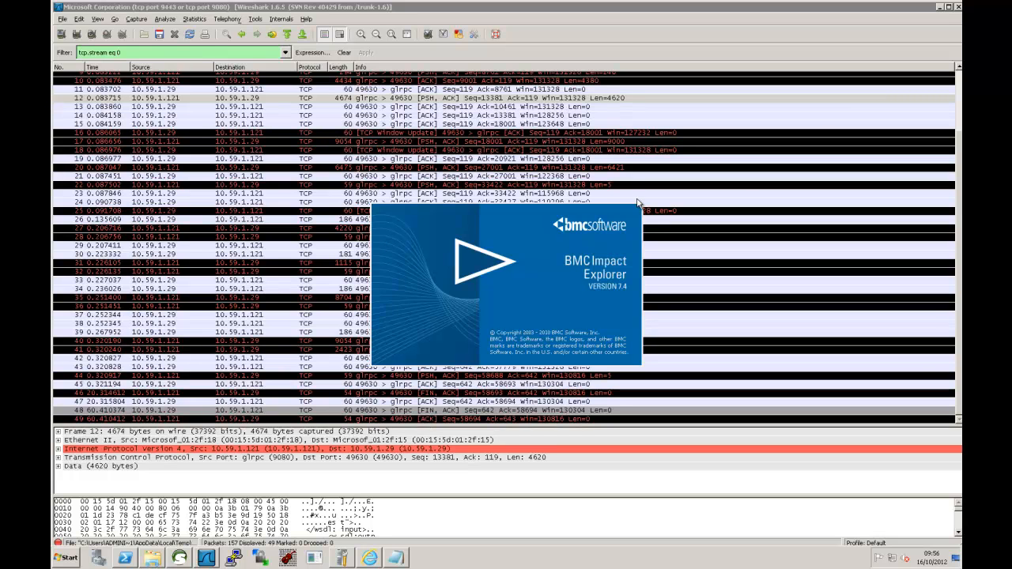
left_click(940, 8)
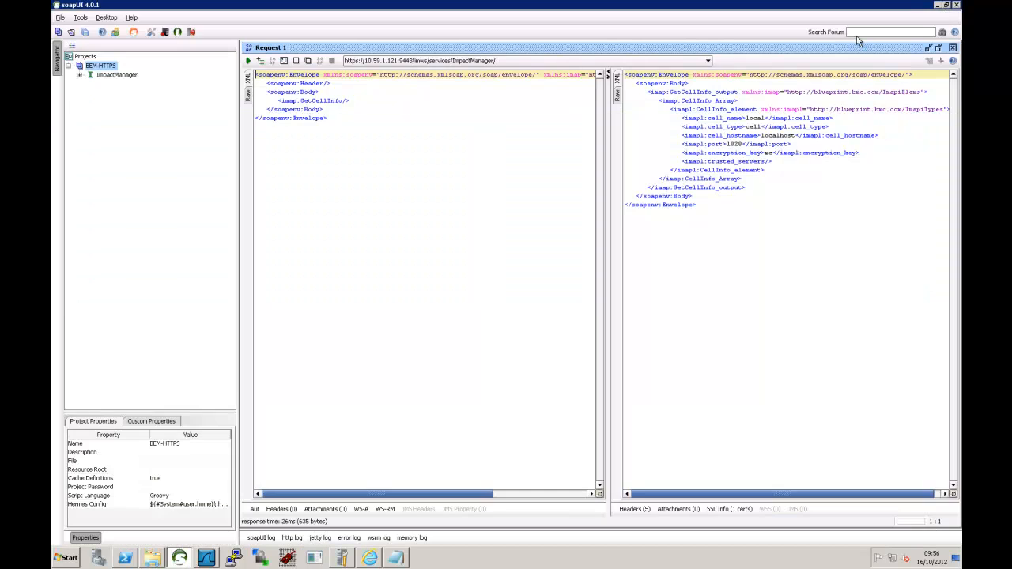
- Minimize soapUI and log in to BMC Impact Explorer with the account password
left_click(938, 7)
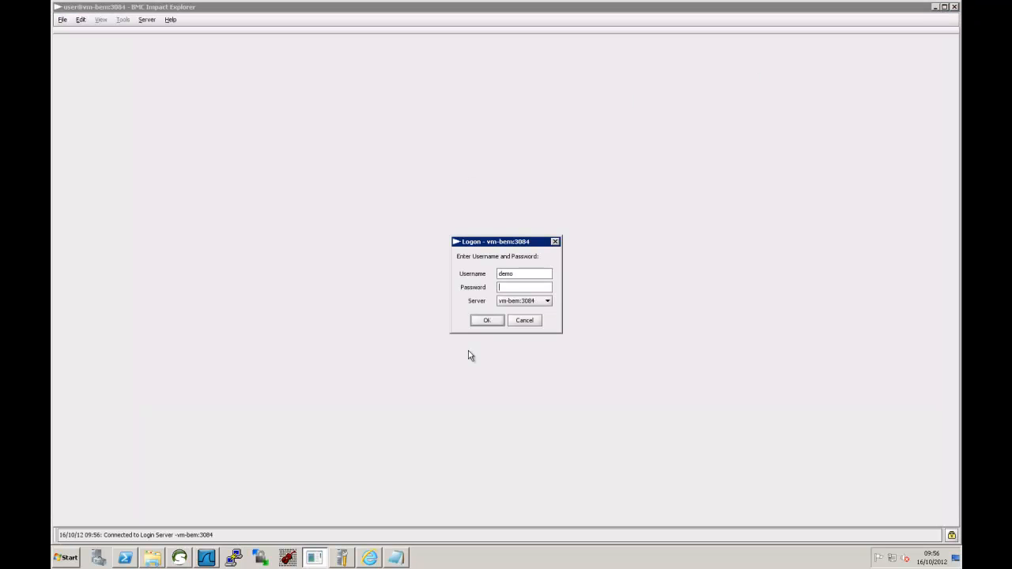
type("demo")
left_click(483, 320)
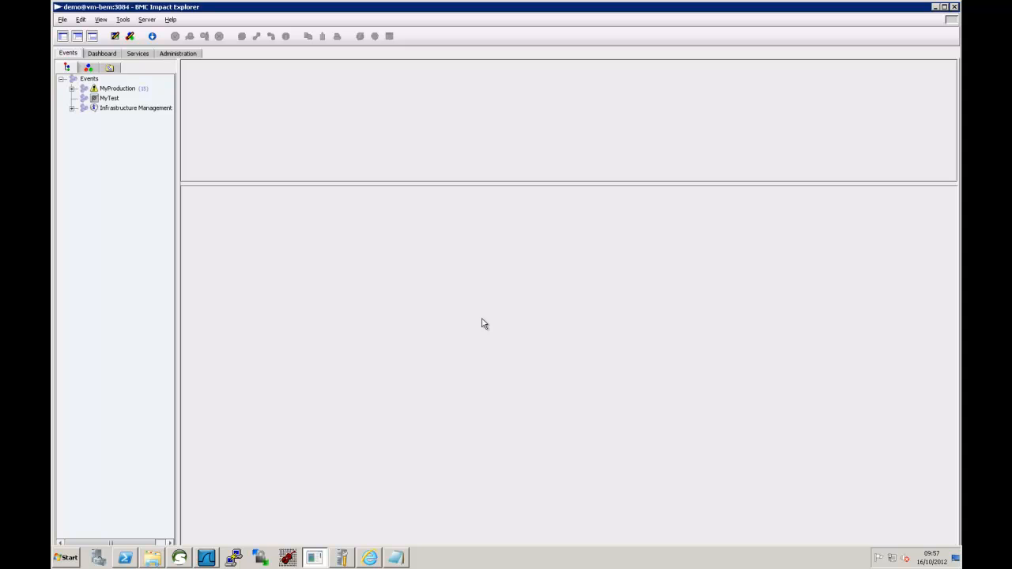
- Expand MyProduction > vm-bem and show its events grouped By Status
left_click(72, 89)
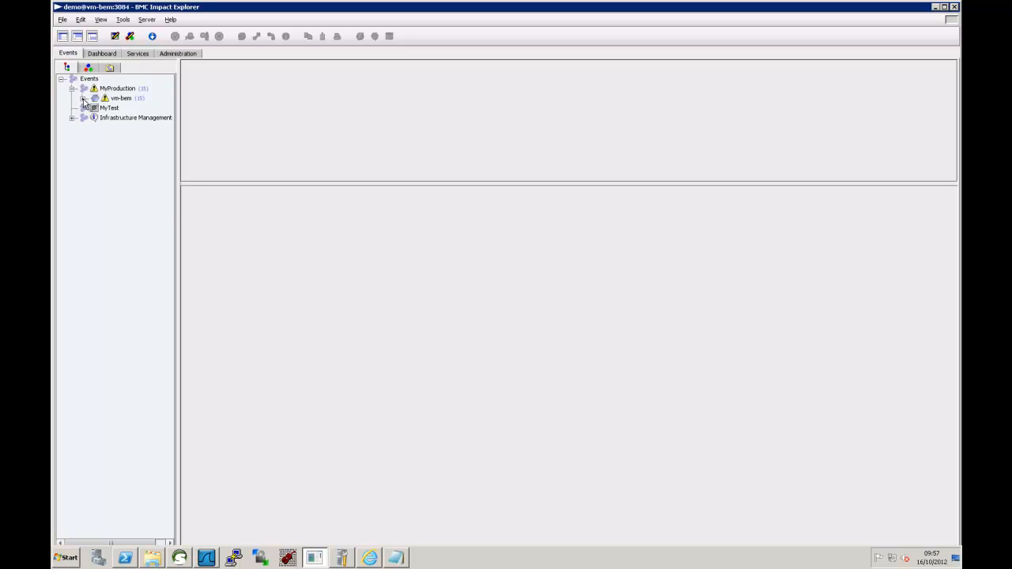
left_click(83, 98)
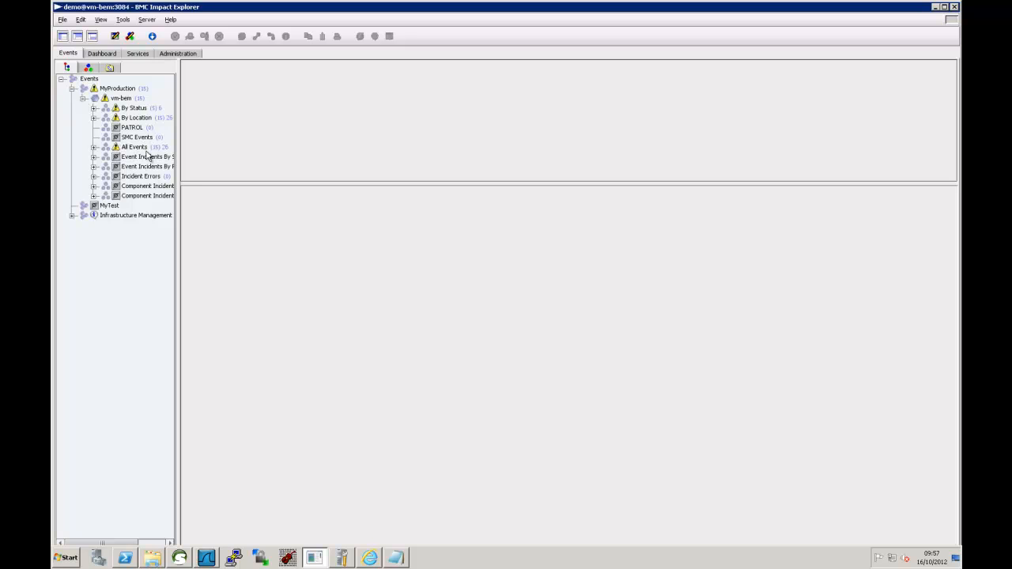
left_click(133, 108)
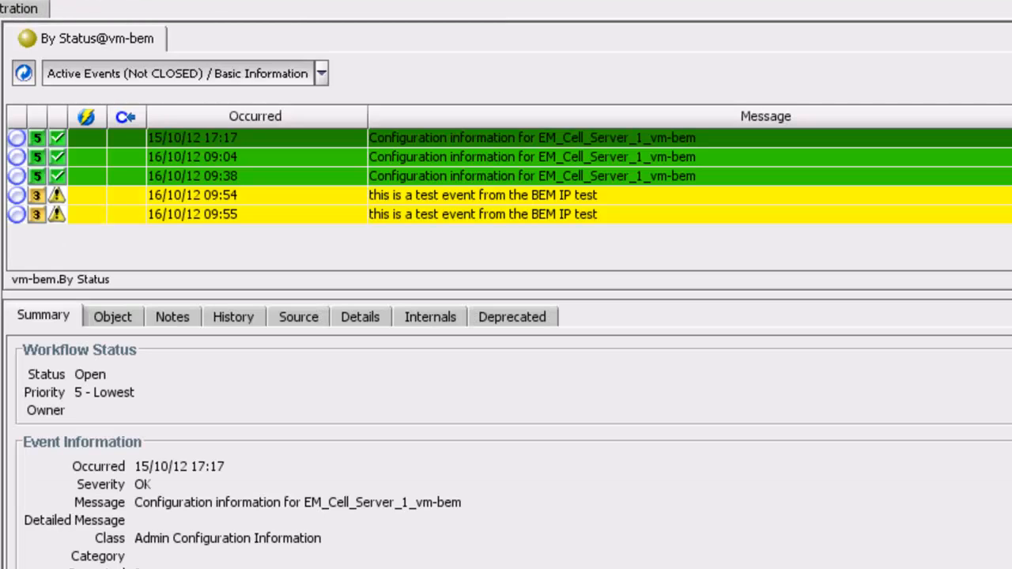